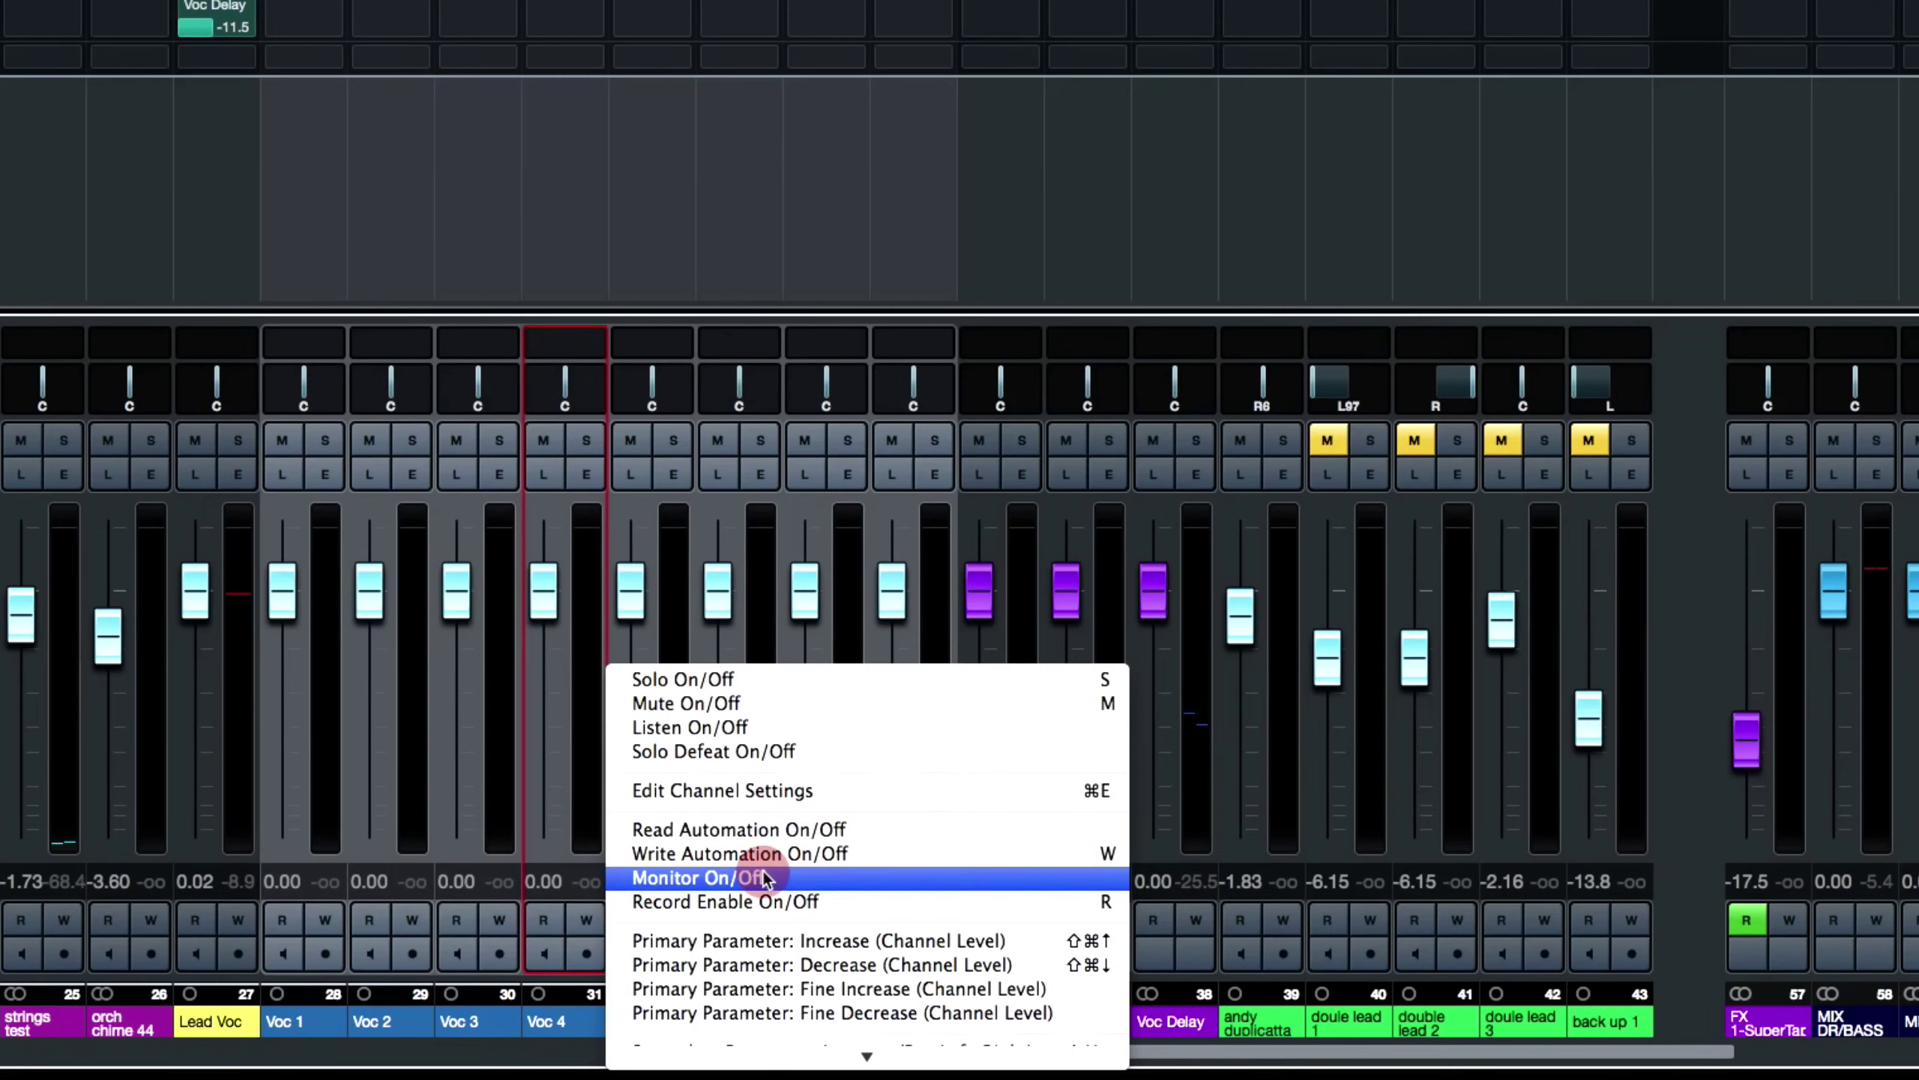
Add a stereo group channel named 'Doubler' for the selected Voc channels, output routed to MIX VOC.
{"action": "mouse_move", "coordinate": [793, 1062]}
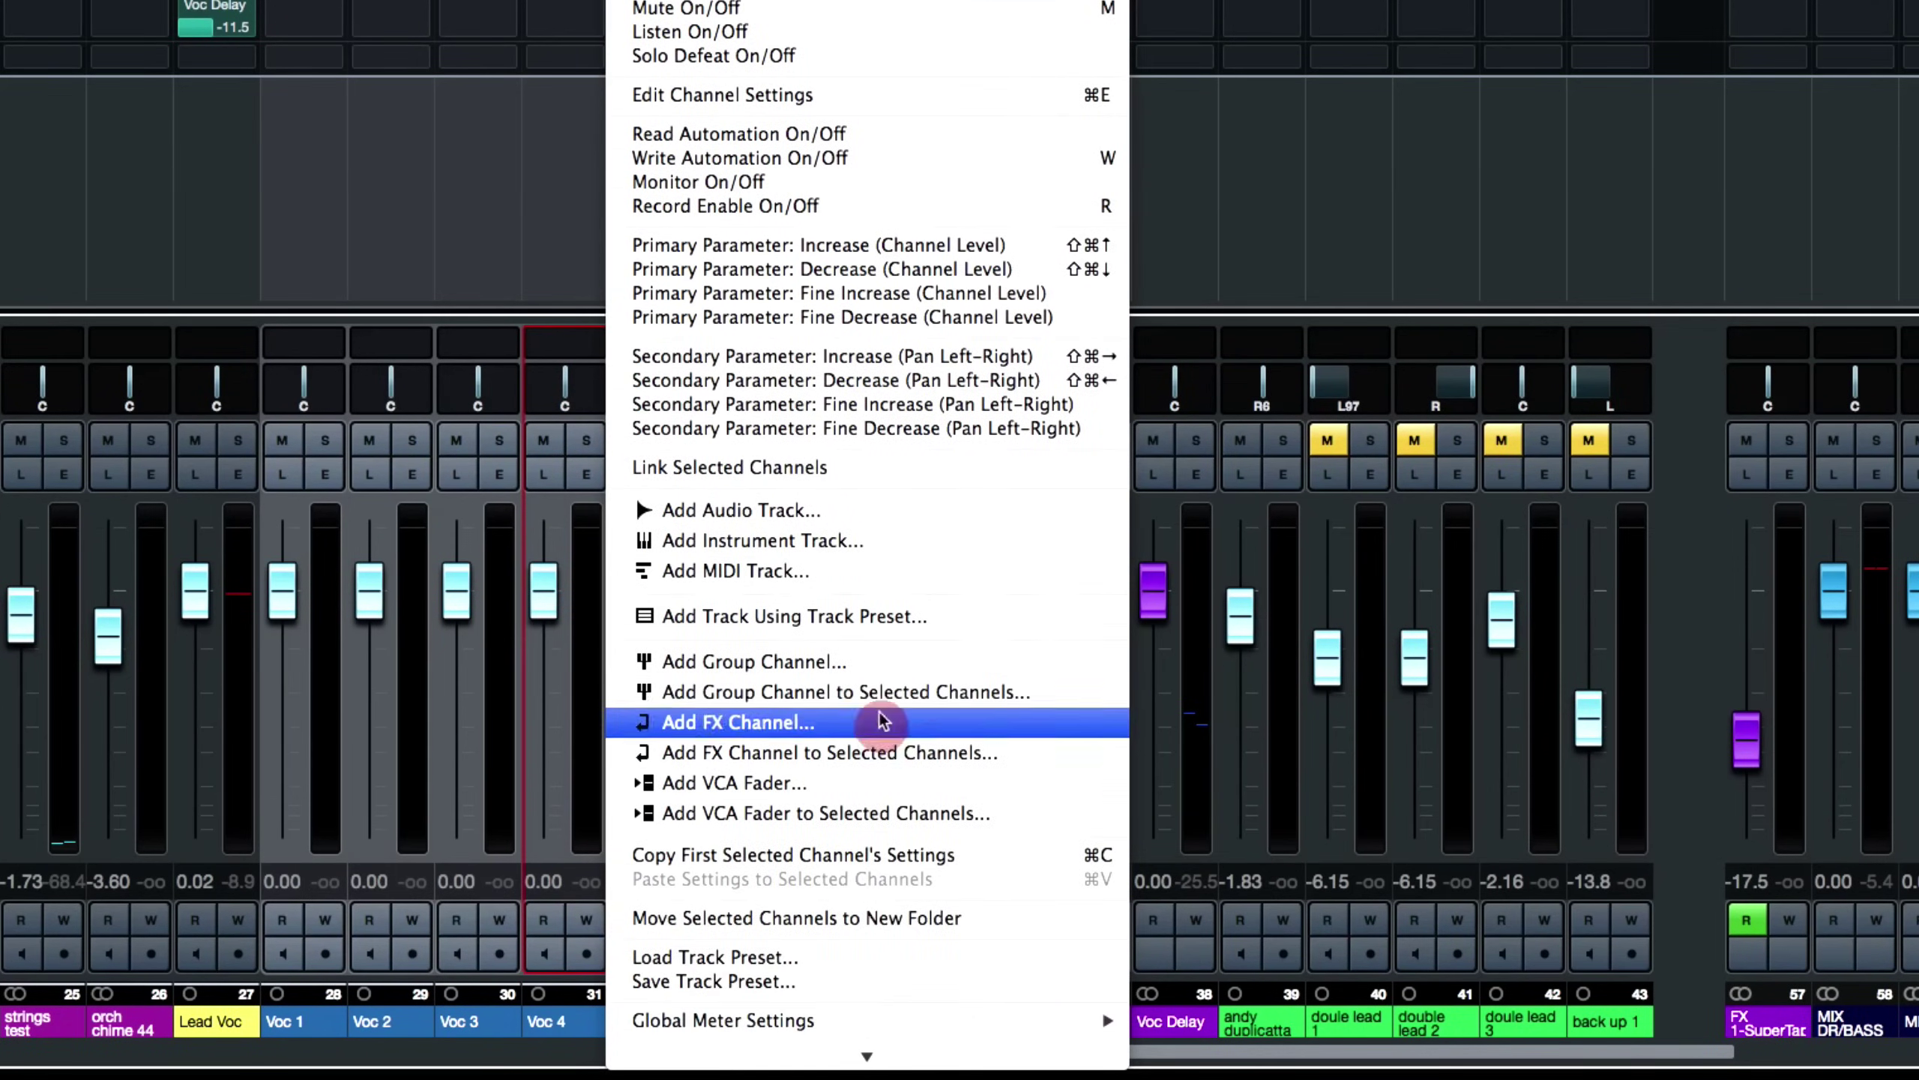
{"action": "left_click", "coordinate": [852, 699]}
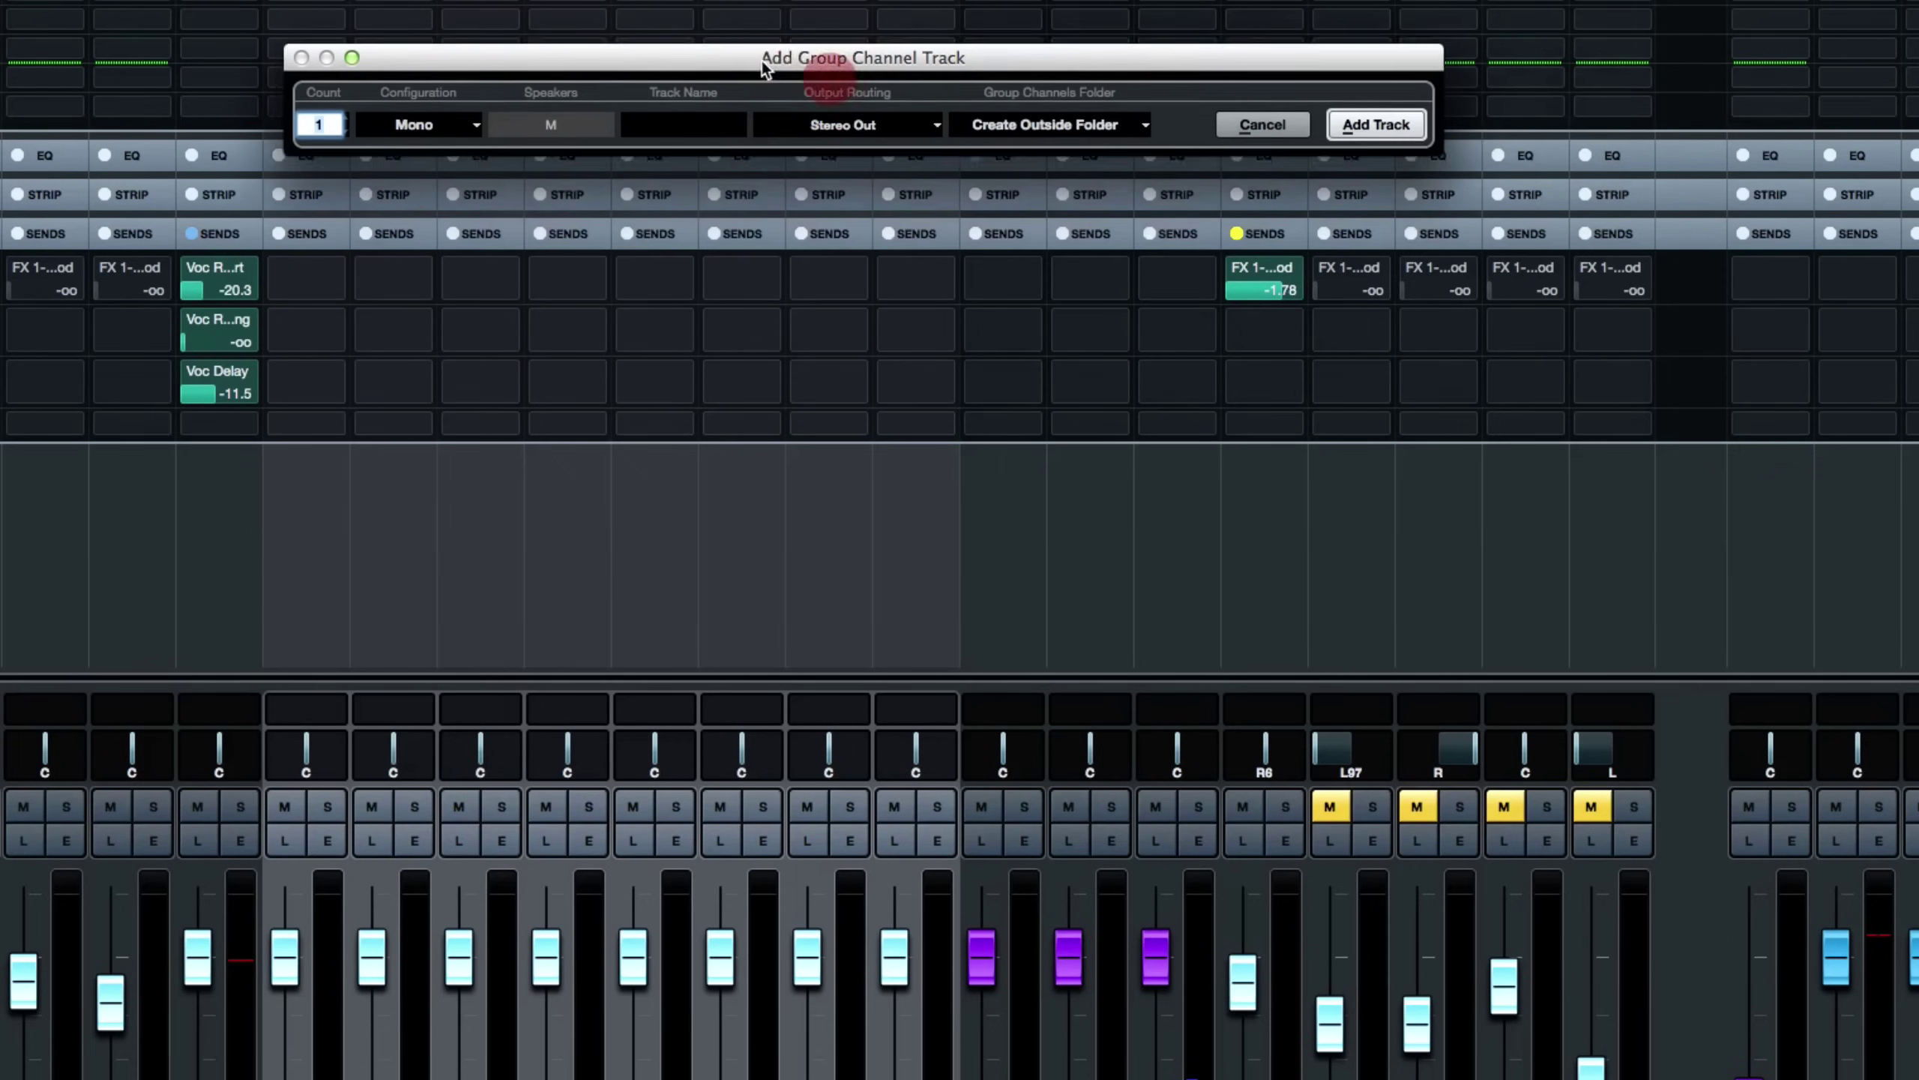
{"action": "left_click", "coordinate": [425, 120]}
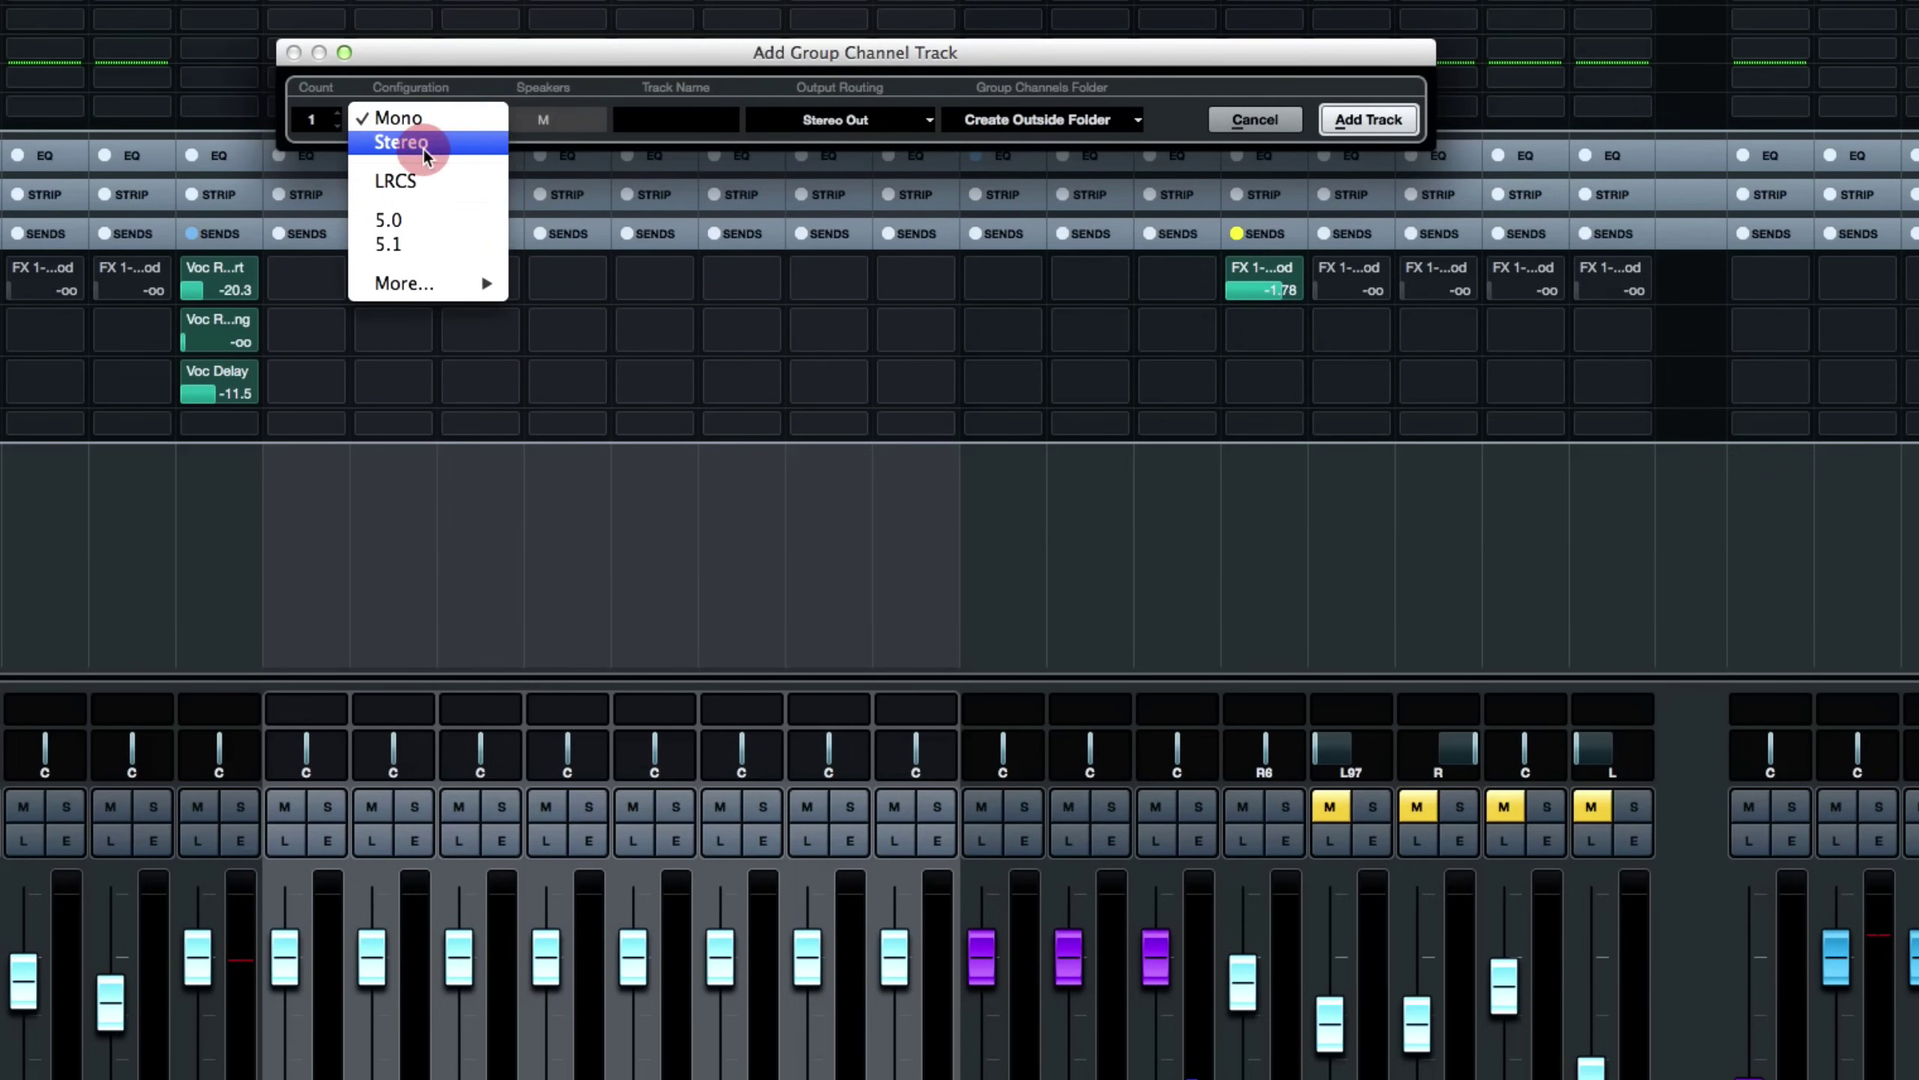
{"action": "left_click", "coordinate": [422, 147]}
{"action": "left_click", "coordinate": [697, 128]}
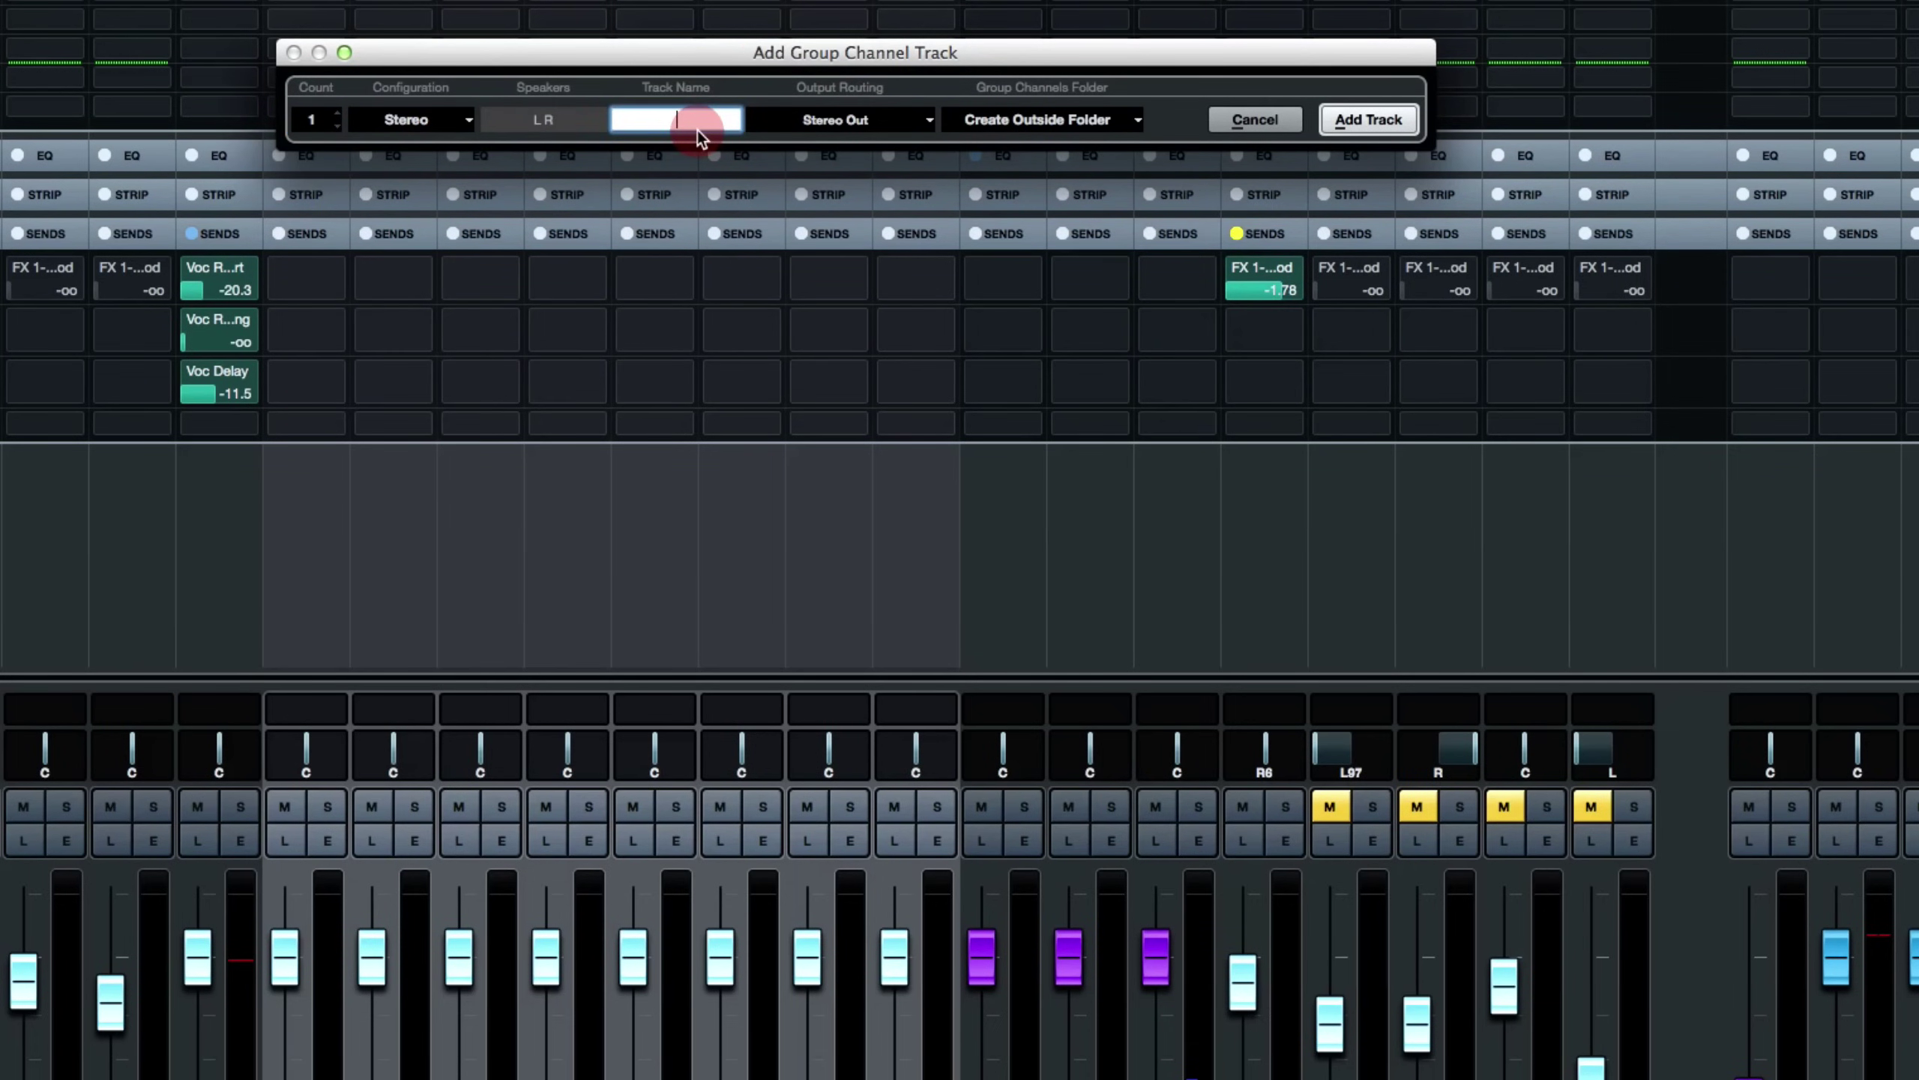
{"action": "type", "text": "Doubler"}
{"action": "left_click", "coordinate": [842, 122]}
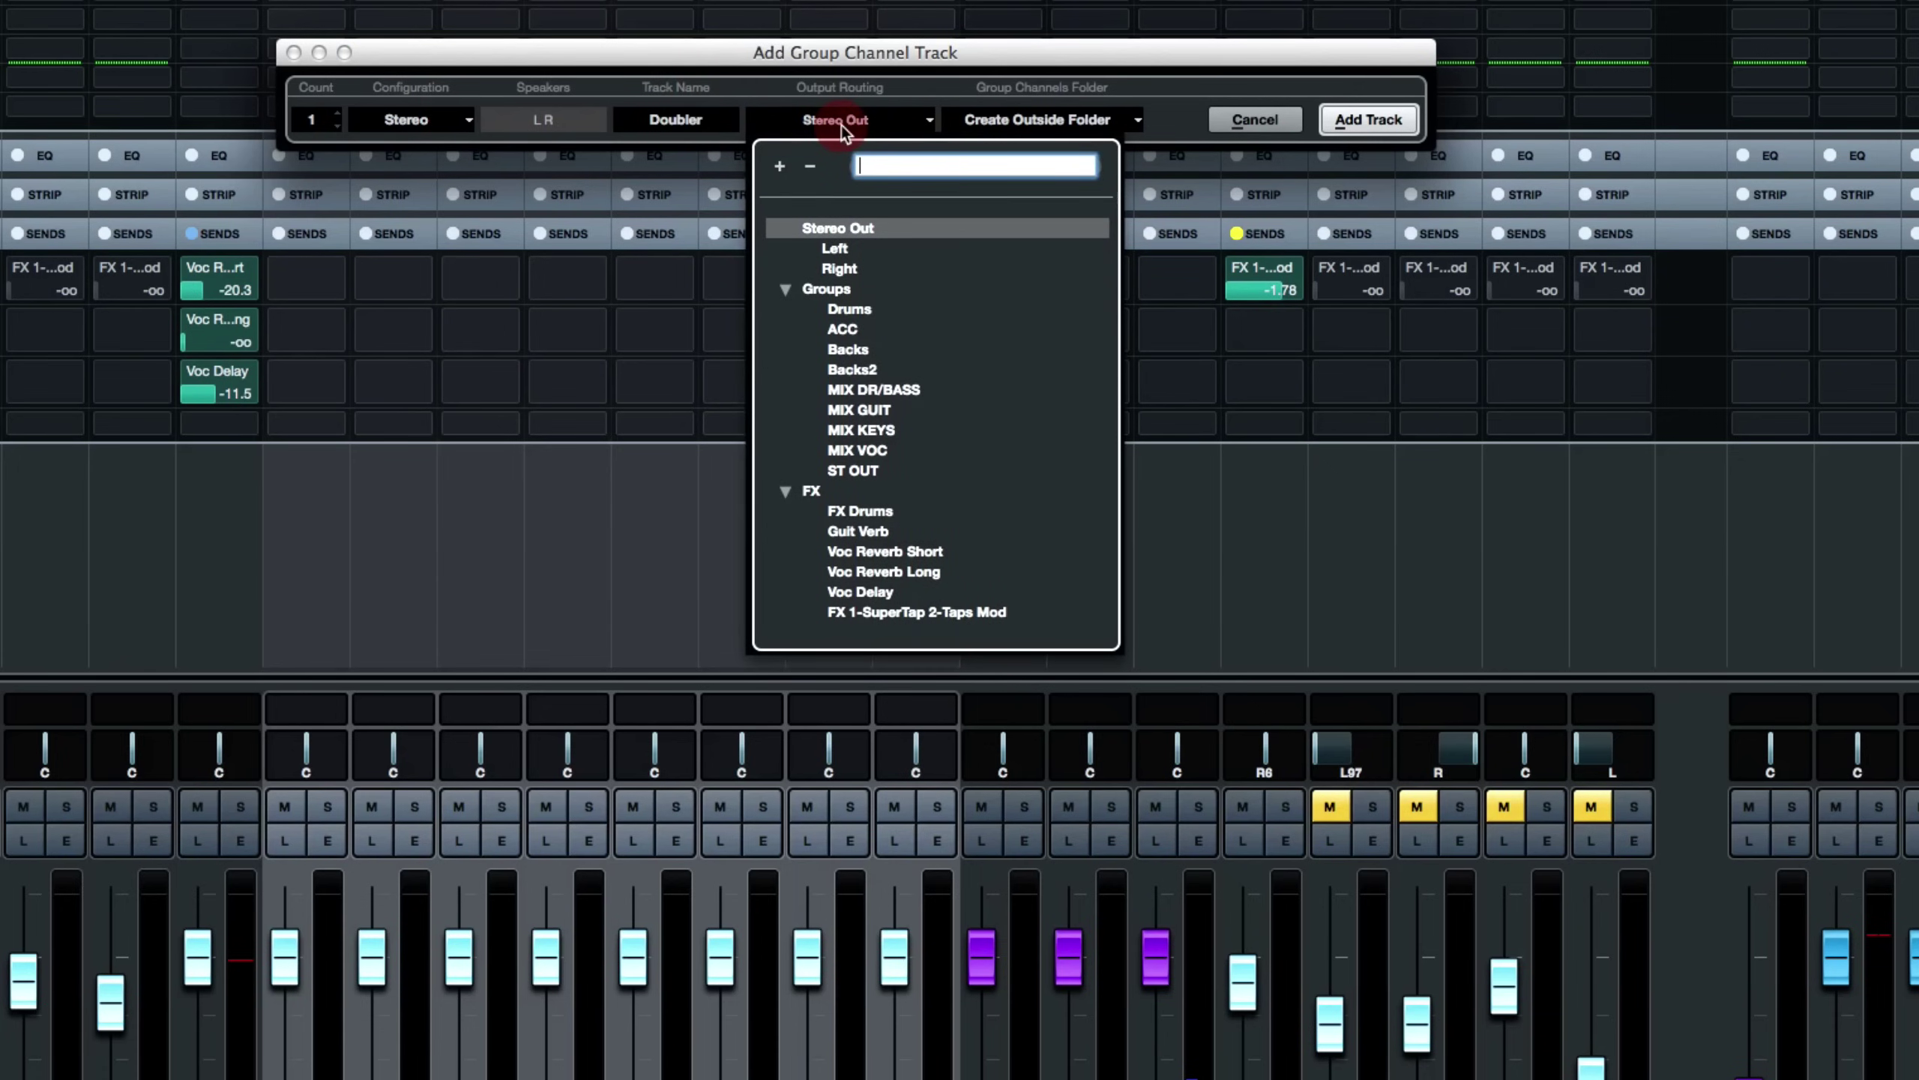
{"action": "left_click", "coordinate": [885, 449]}
{"action": "left_click", "coordinate": [1358, 123]}
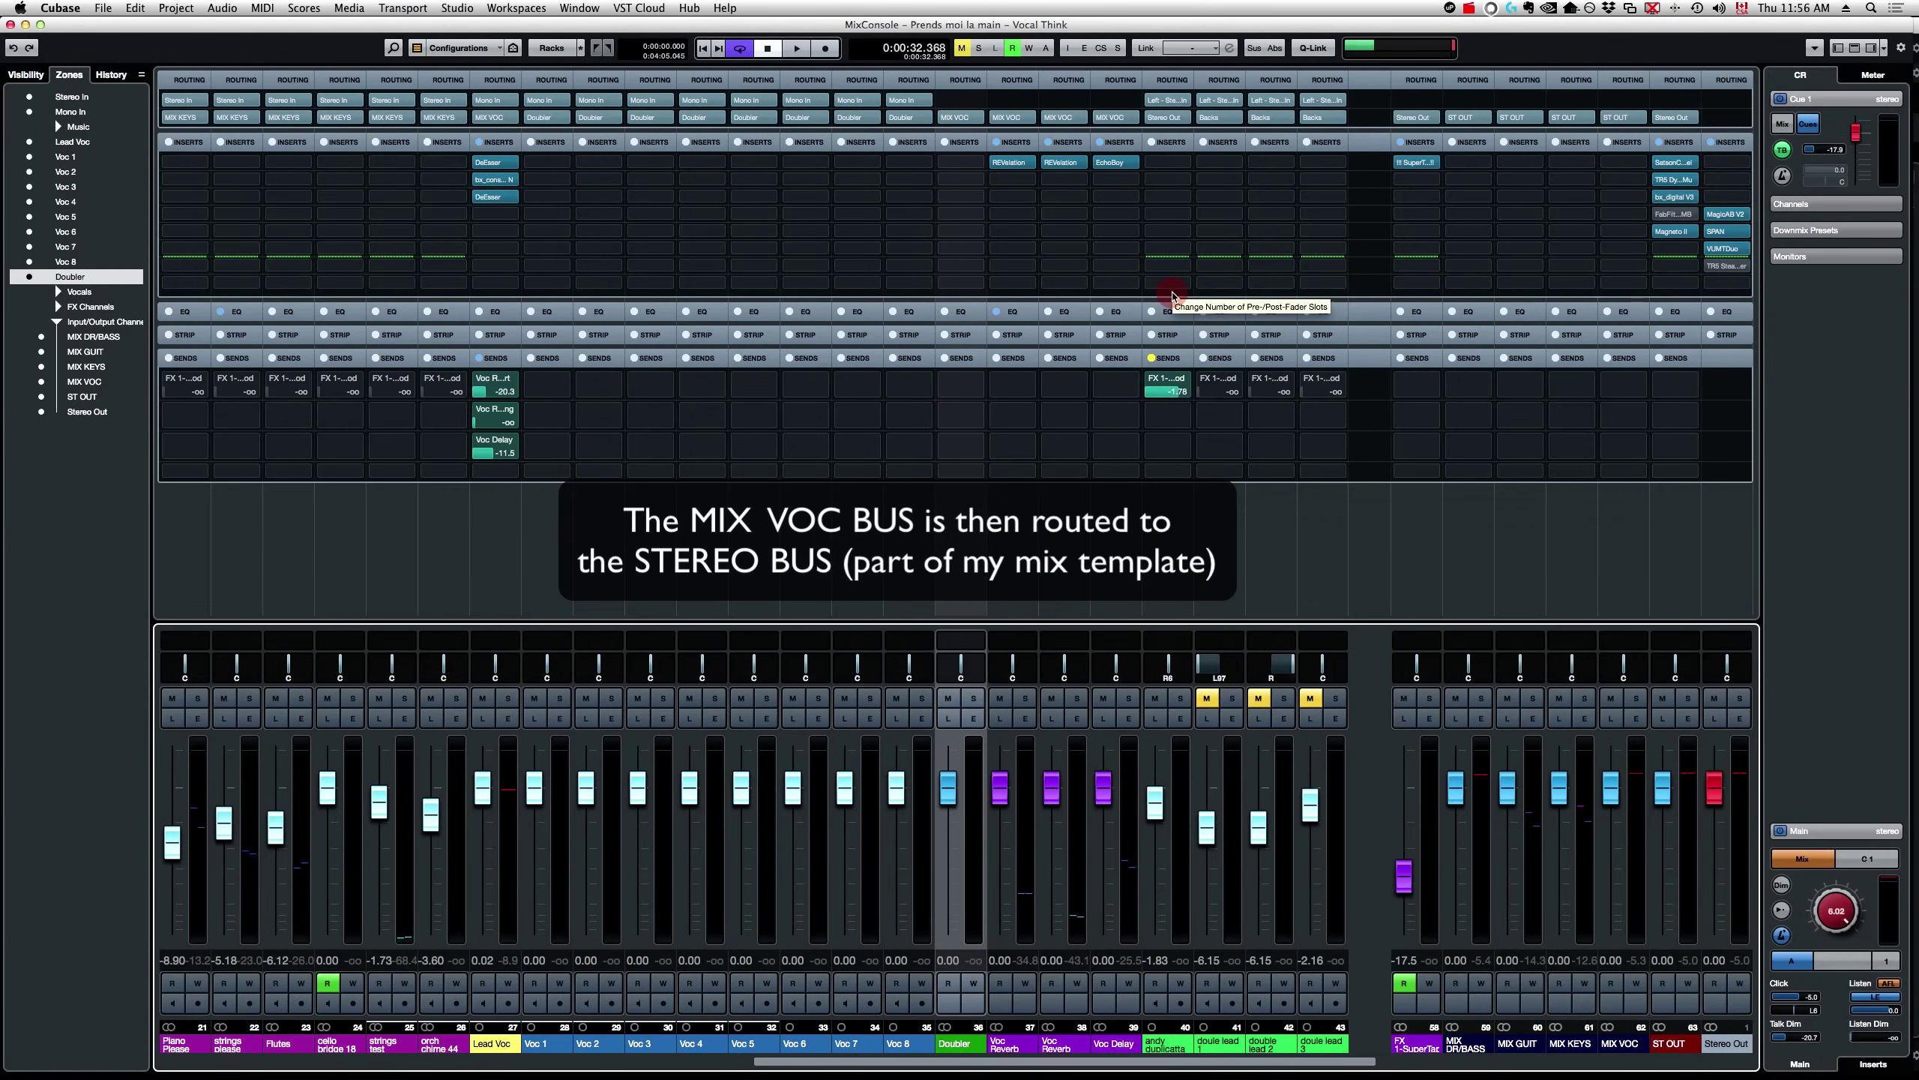
Close the MixConsole, drag the Doubler track just below Lead Voc, then select Voc 1.
{"action": "key", "text": "F3"}
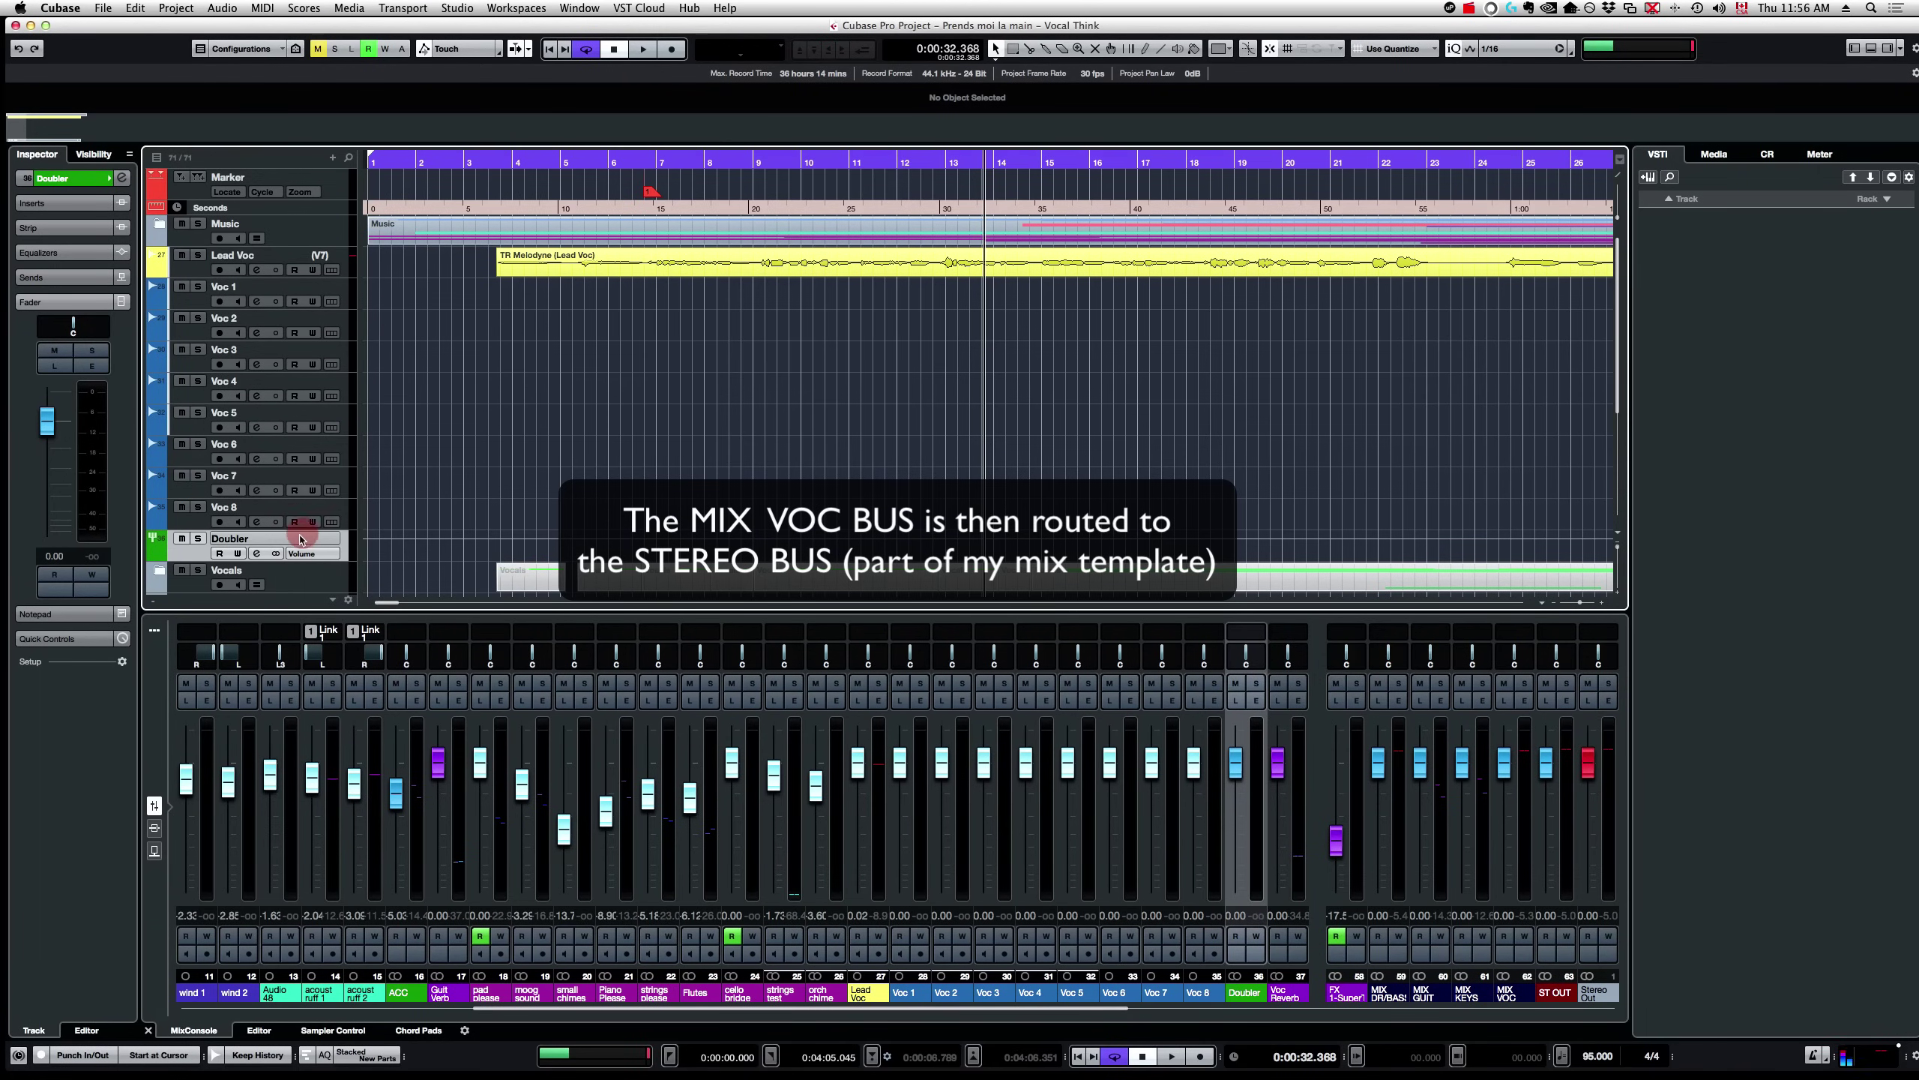
{"action": "left_click_drag", "start_coordinate": [299, 541], "coordinate": [299, 286]}
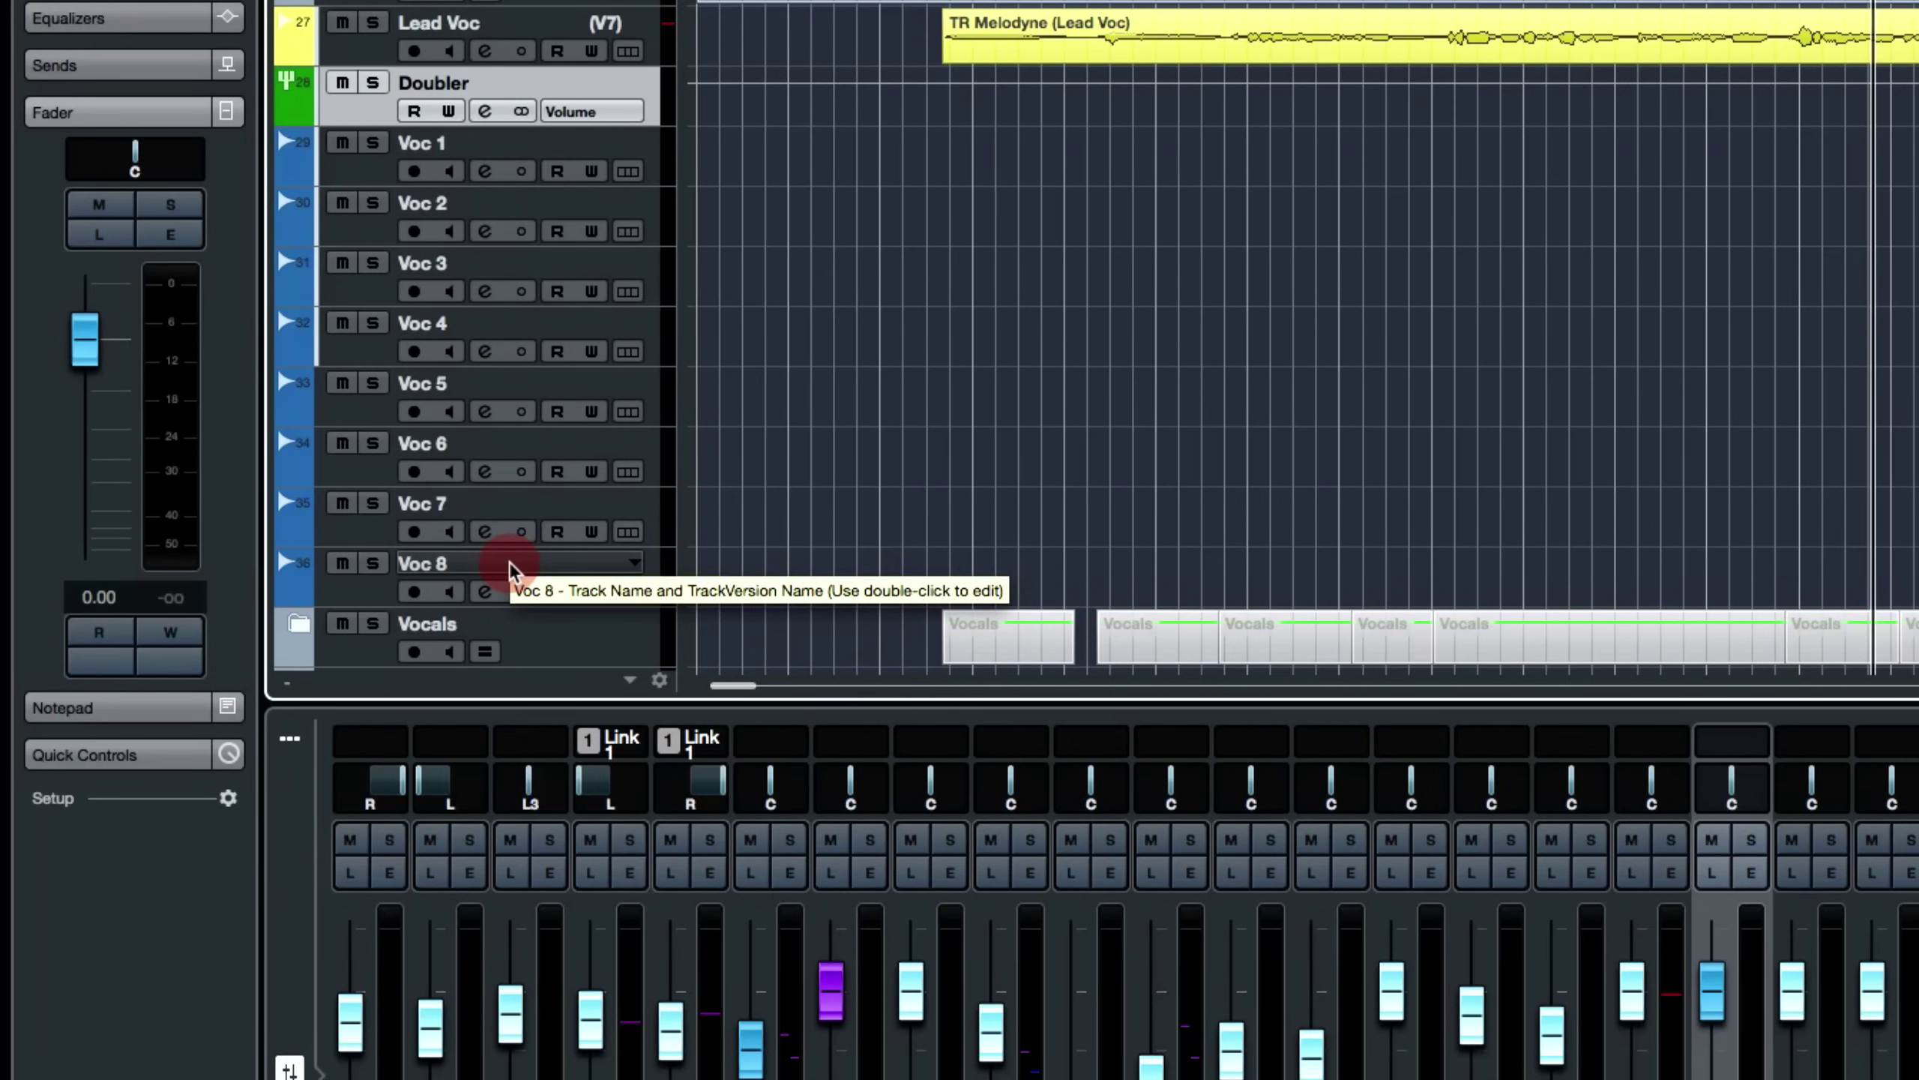
{"action": "double_click", "coordinate": [460, 85]}
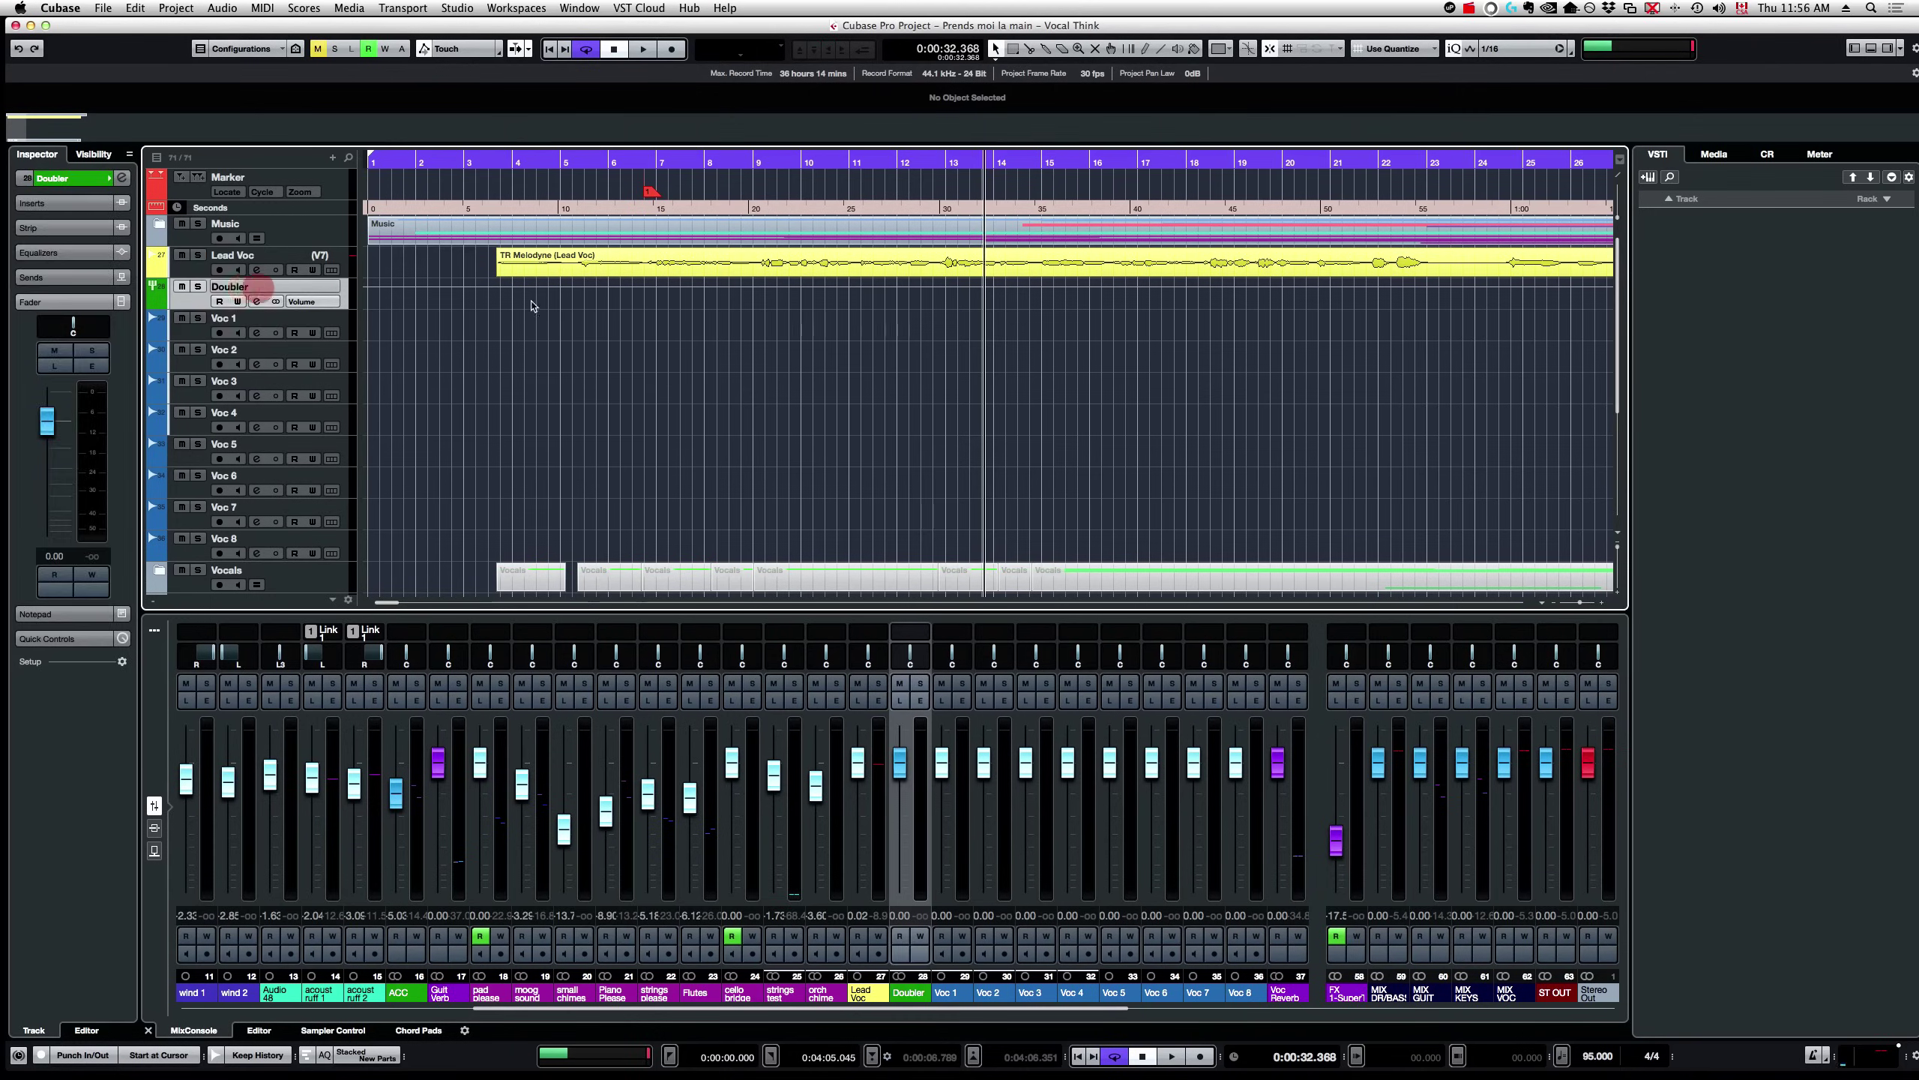
{"action": "left_click", "coordinate": [328, 323]}
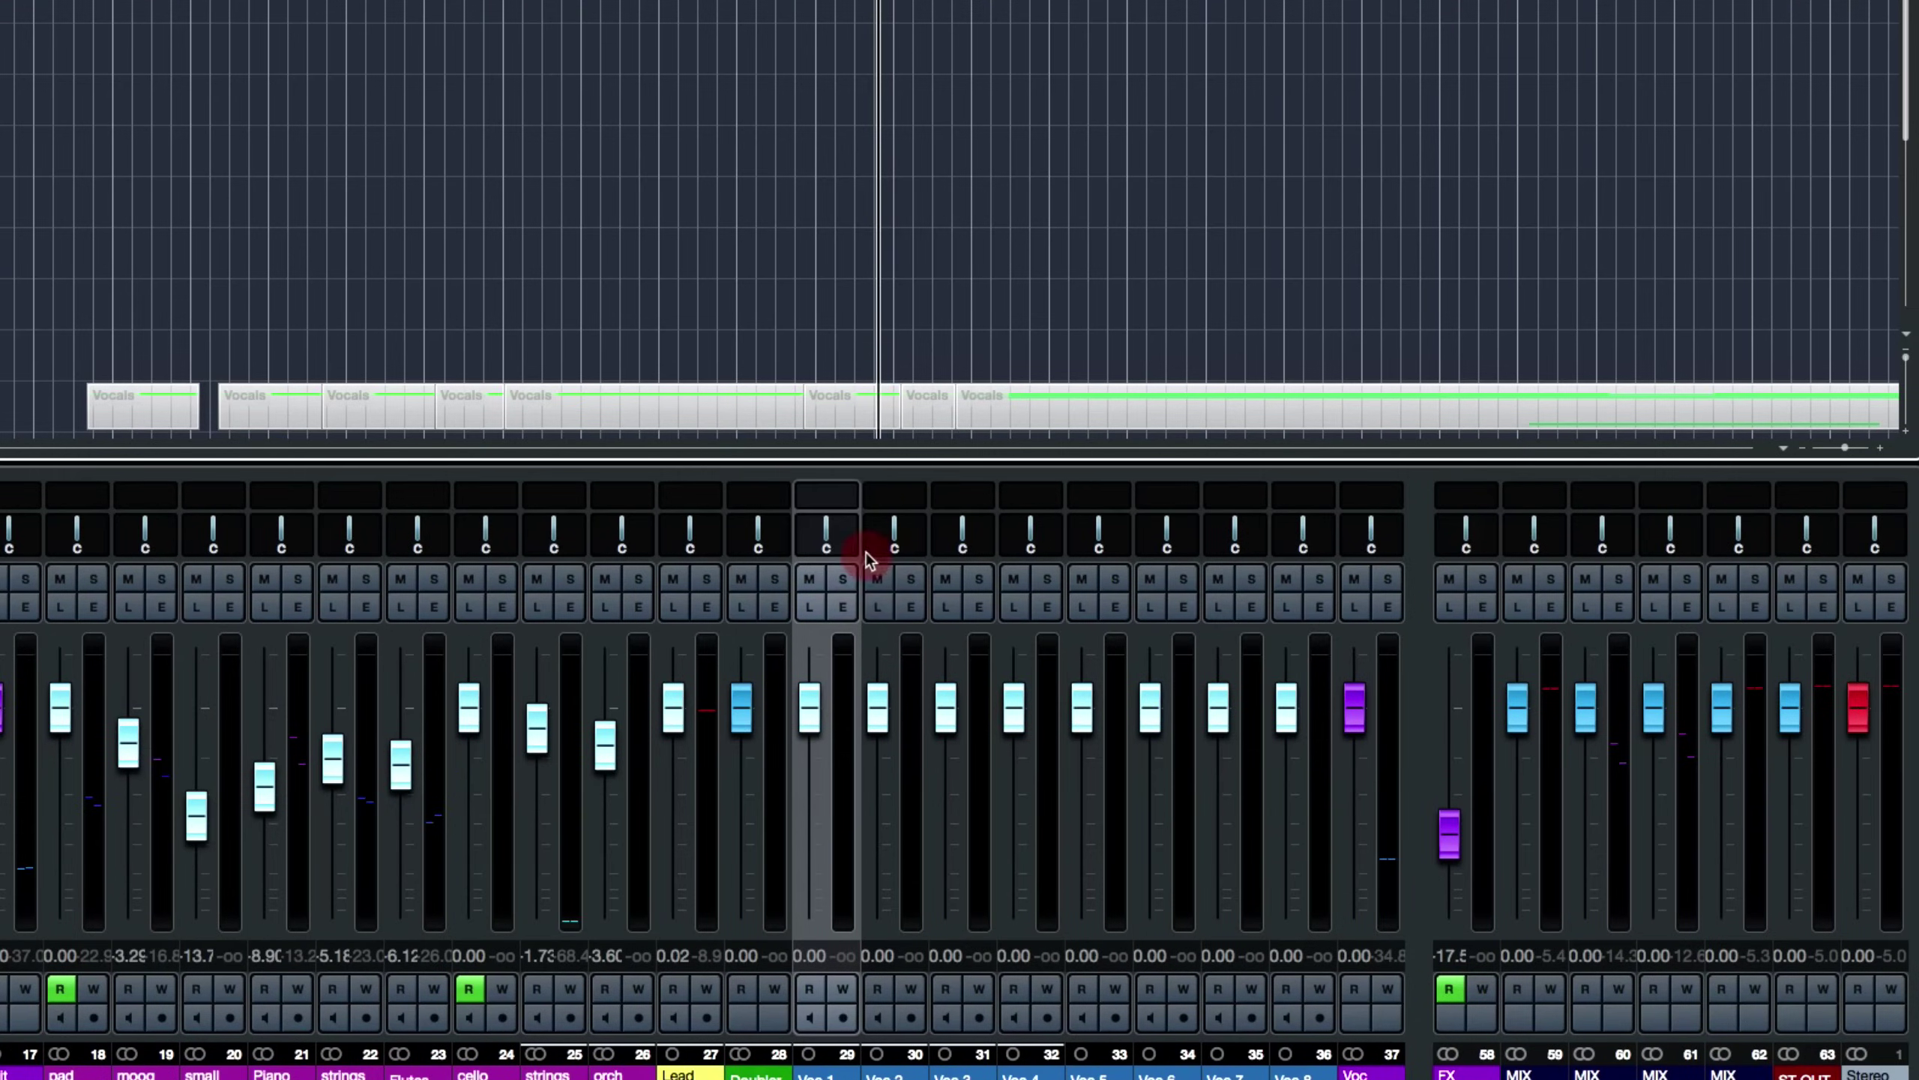
Pan Voc 1 hard left and Voc 8 hard right, and copy the Lead Voc event onto Voc 1.
{"action": "left_click_drag", "start_coordinate": [860, 563], "coordinate": [1195, 531]}
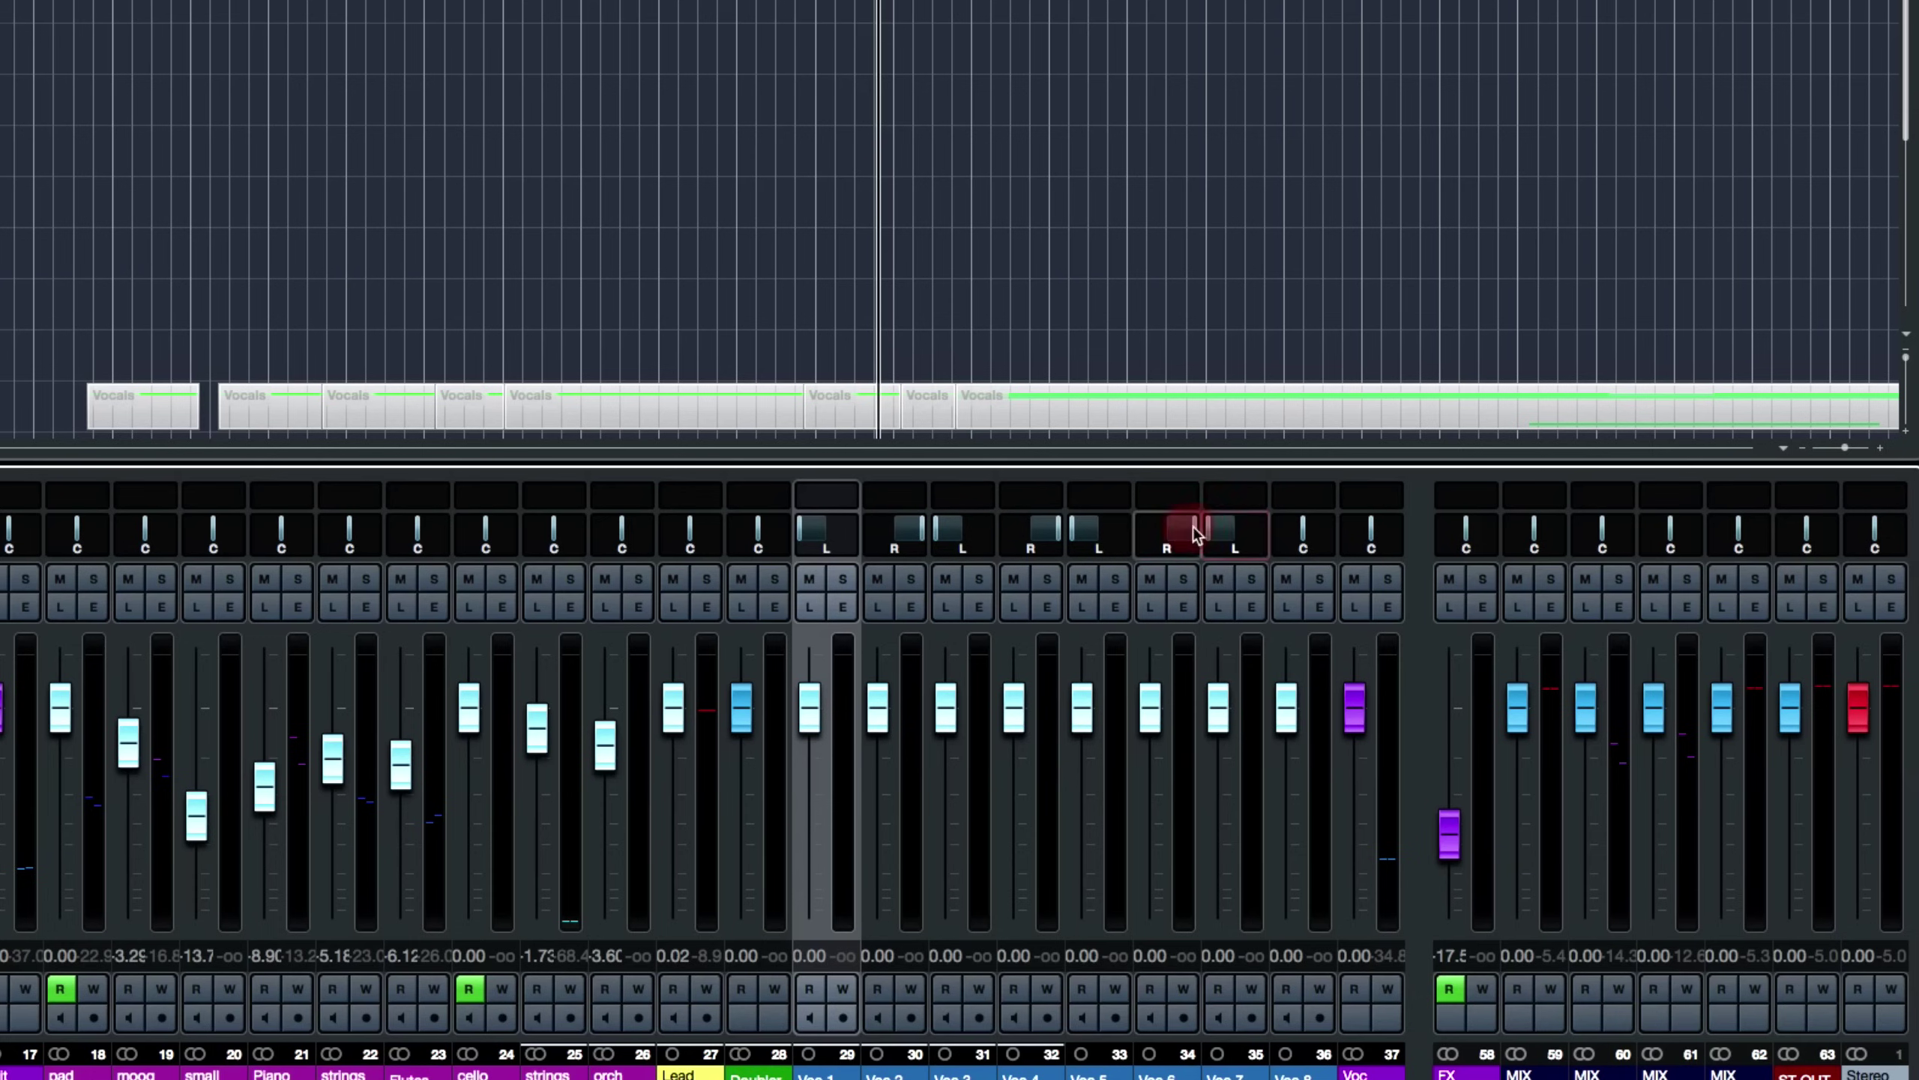
{"action": "left_click_drag", "start_coordinate": [1370, 534], "coordinate": [1418, 538]}
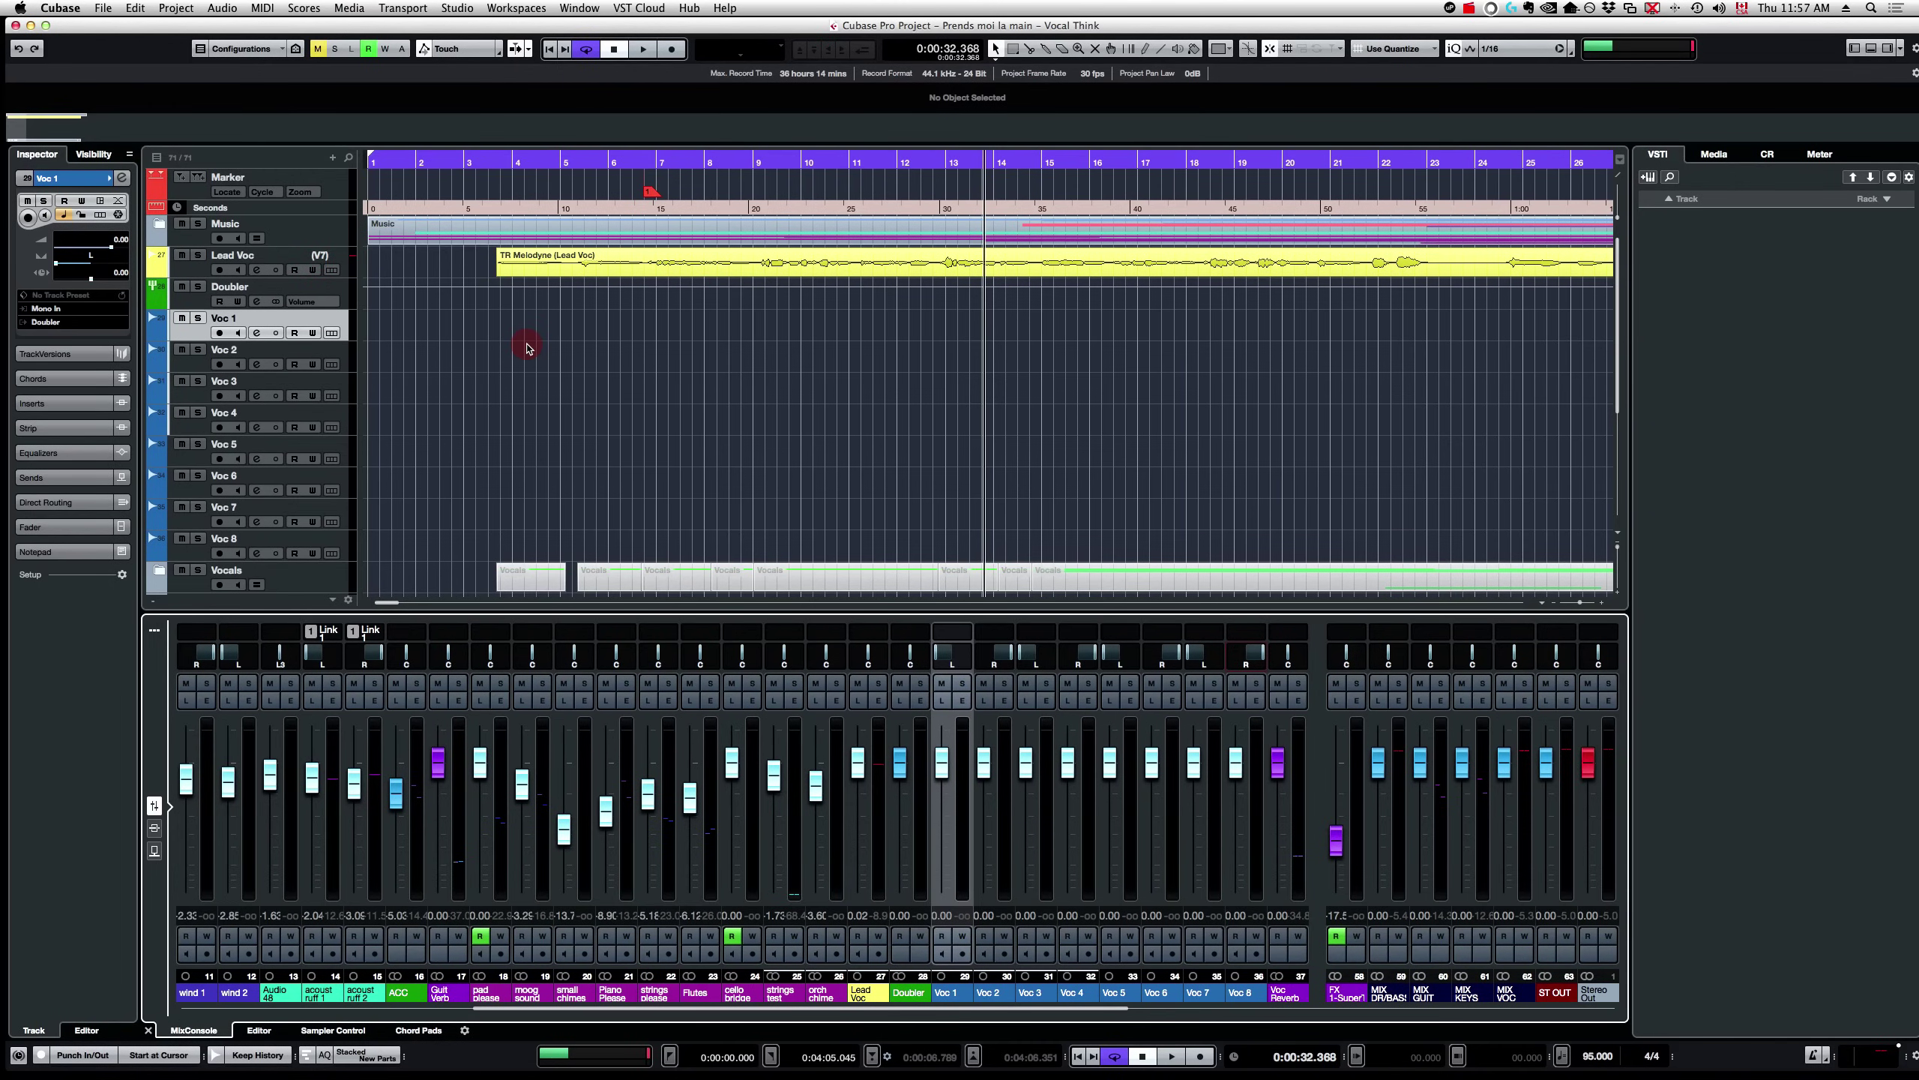
{"action": "left_click", "coordinate": [643, 269]}
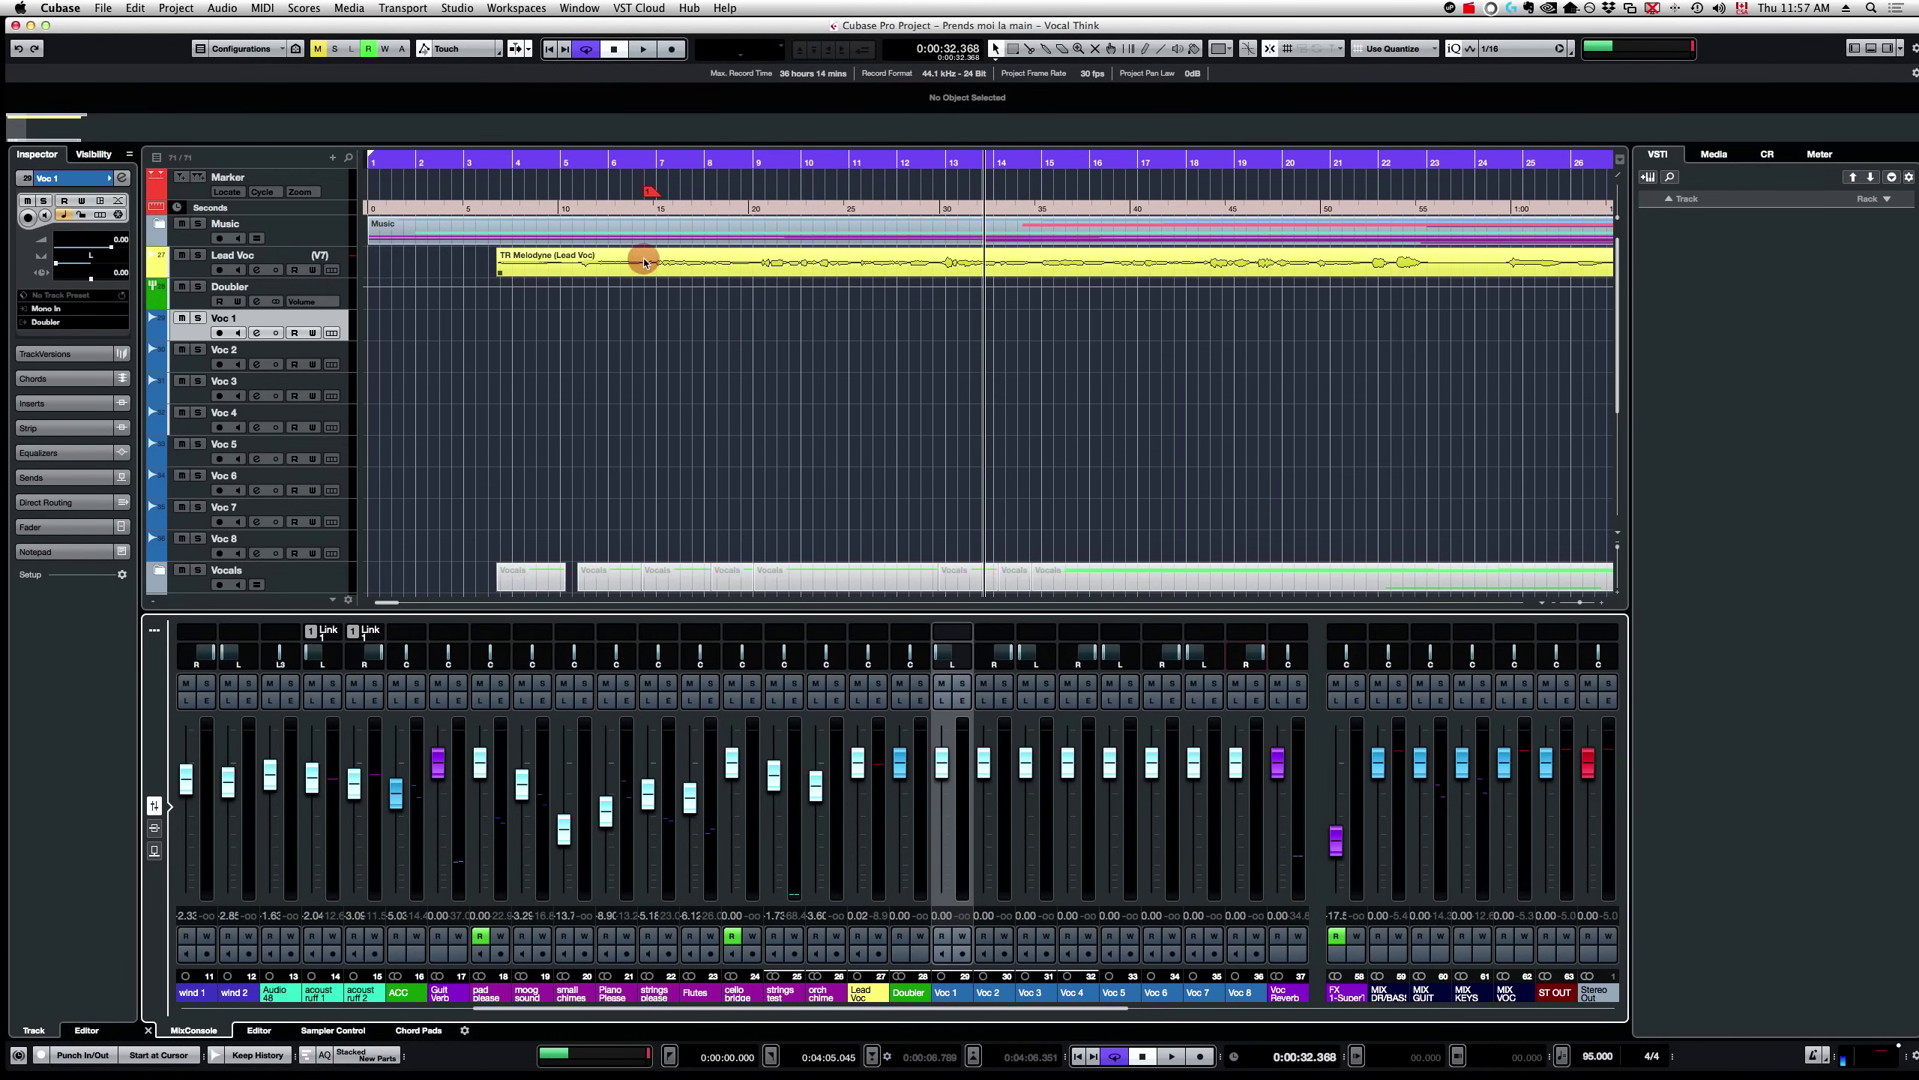
{"action": "left_click_drag", "start_coordinate": [645, 272], "coordinate": [665, 338]}
{"action": "left_click", "coordinate": [1317, 111]}
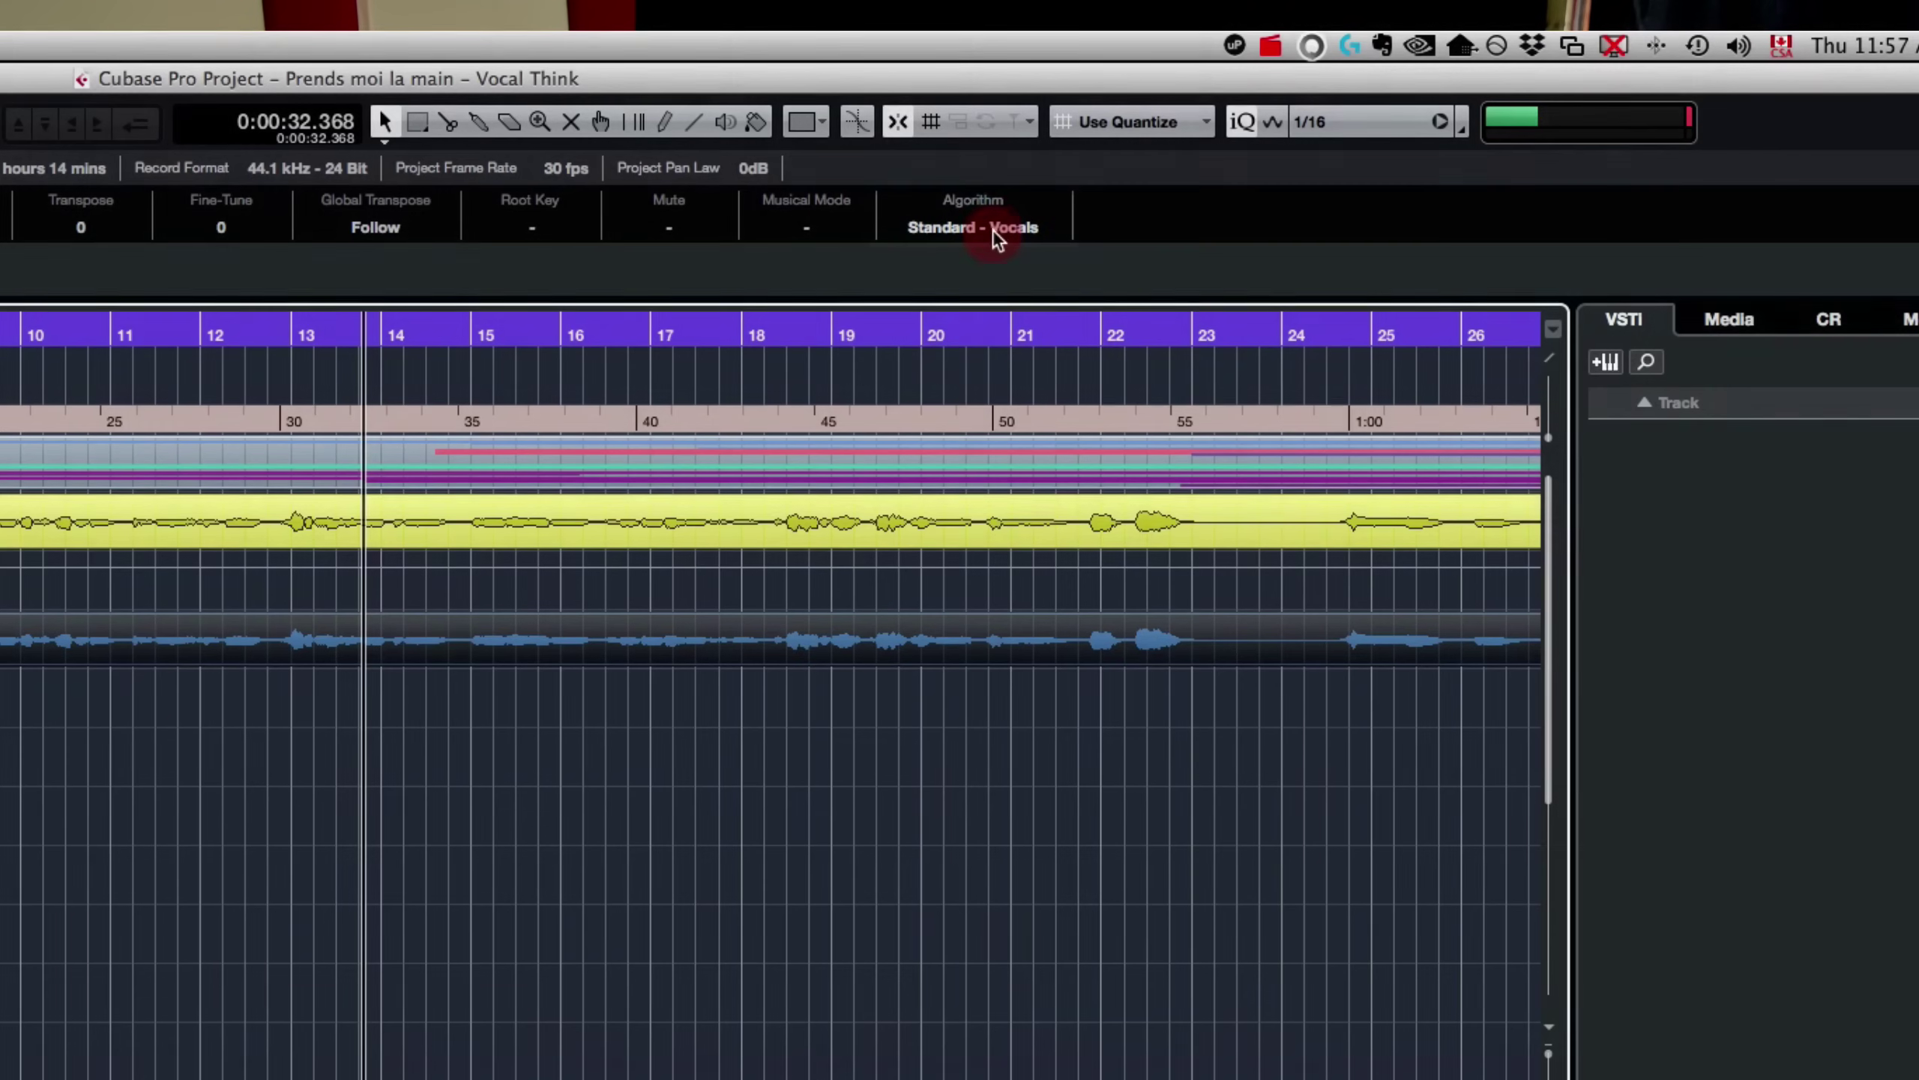
{"action": "left_click", "coordinate": [992, 228]}
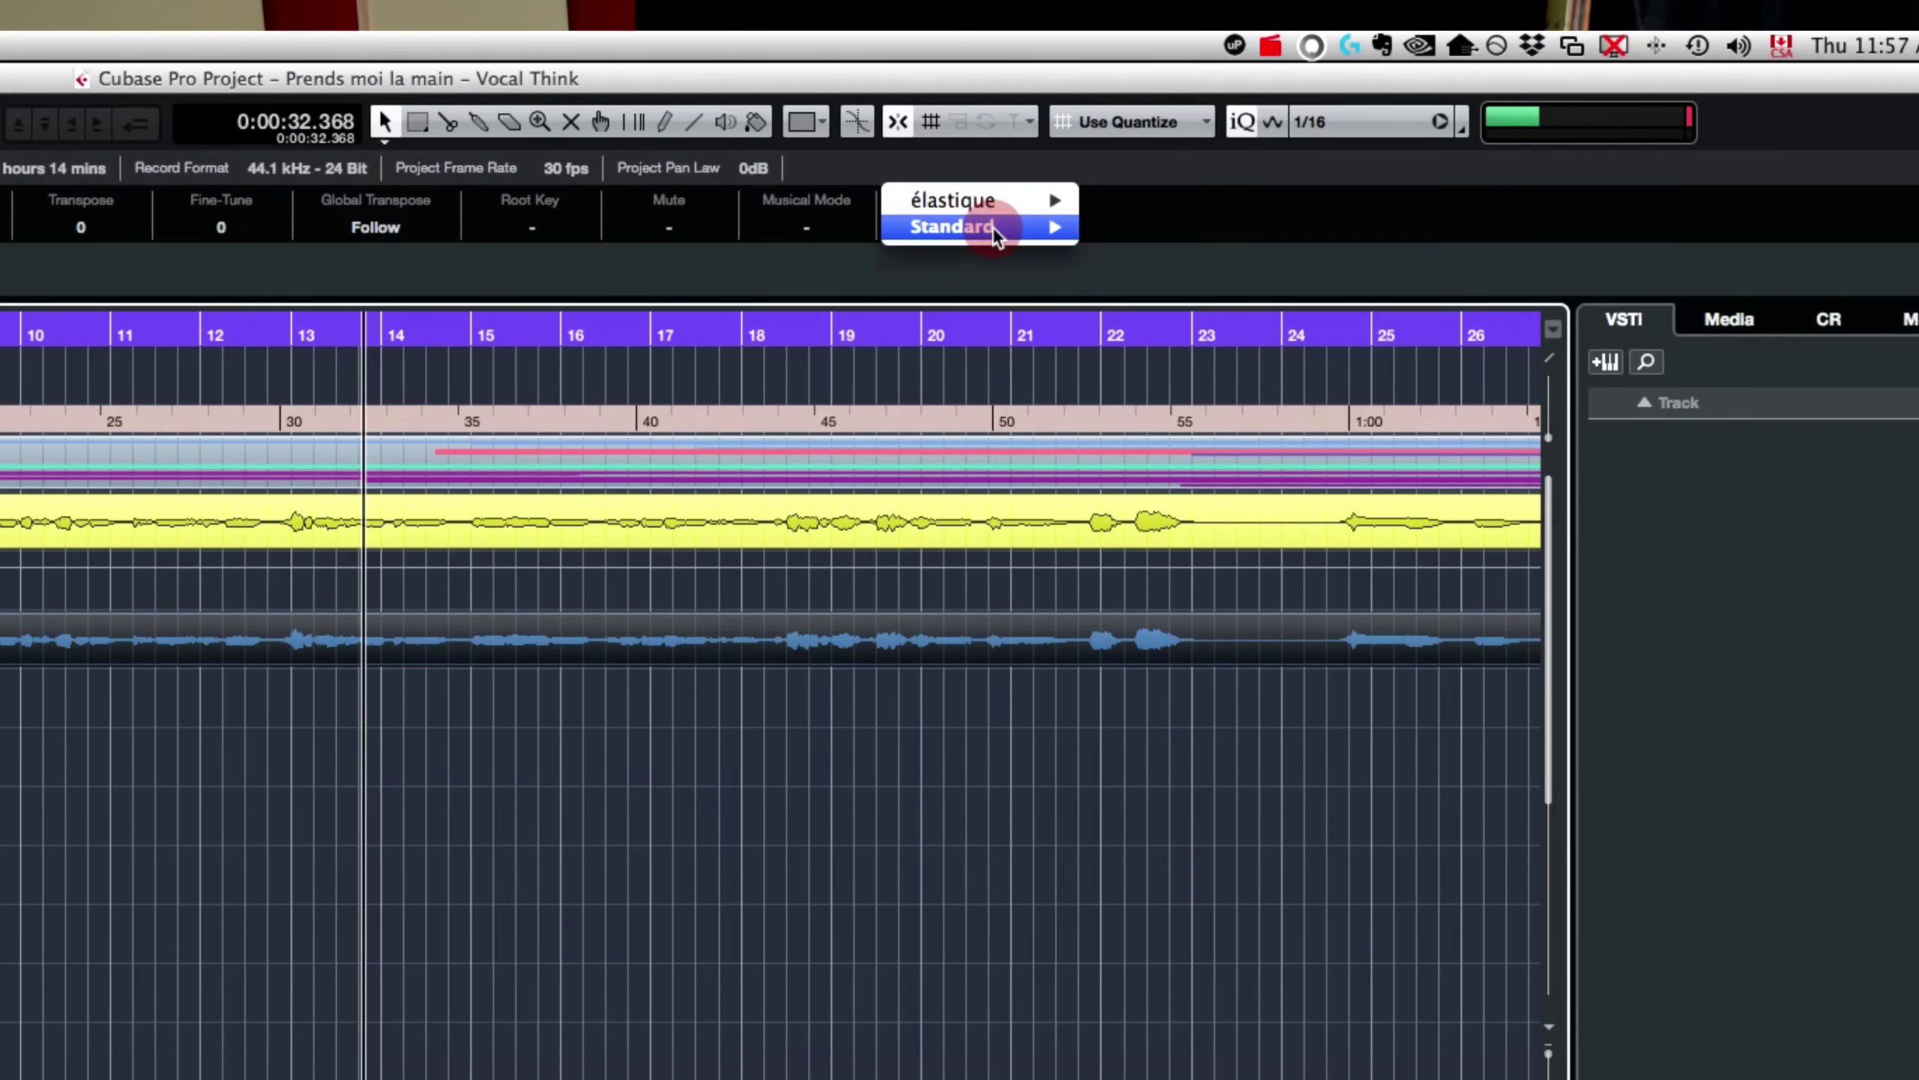
{"action": "left_click", "coordinate": [988, 201]}
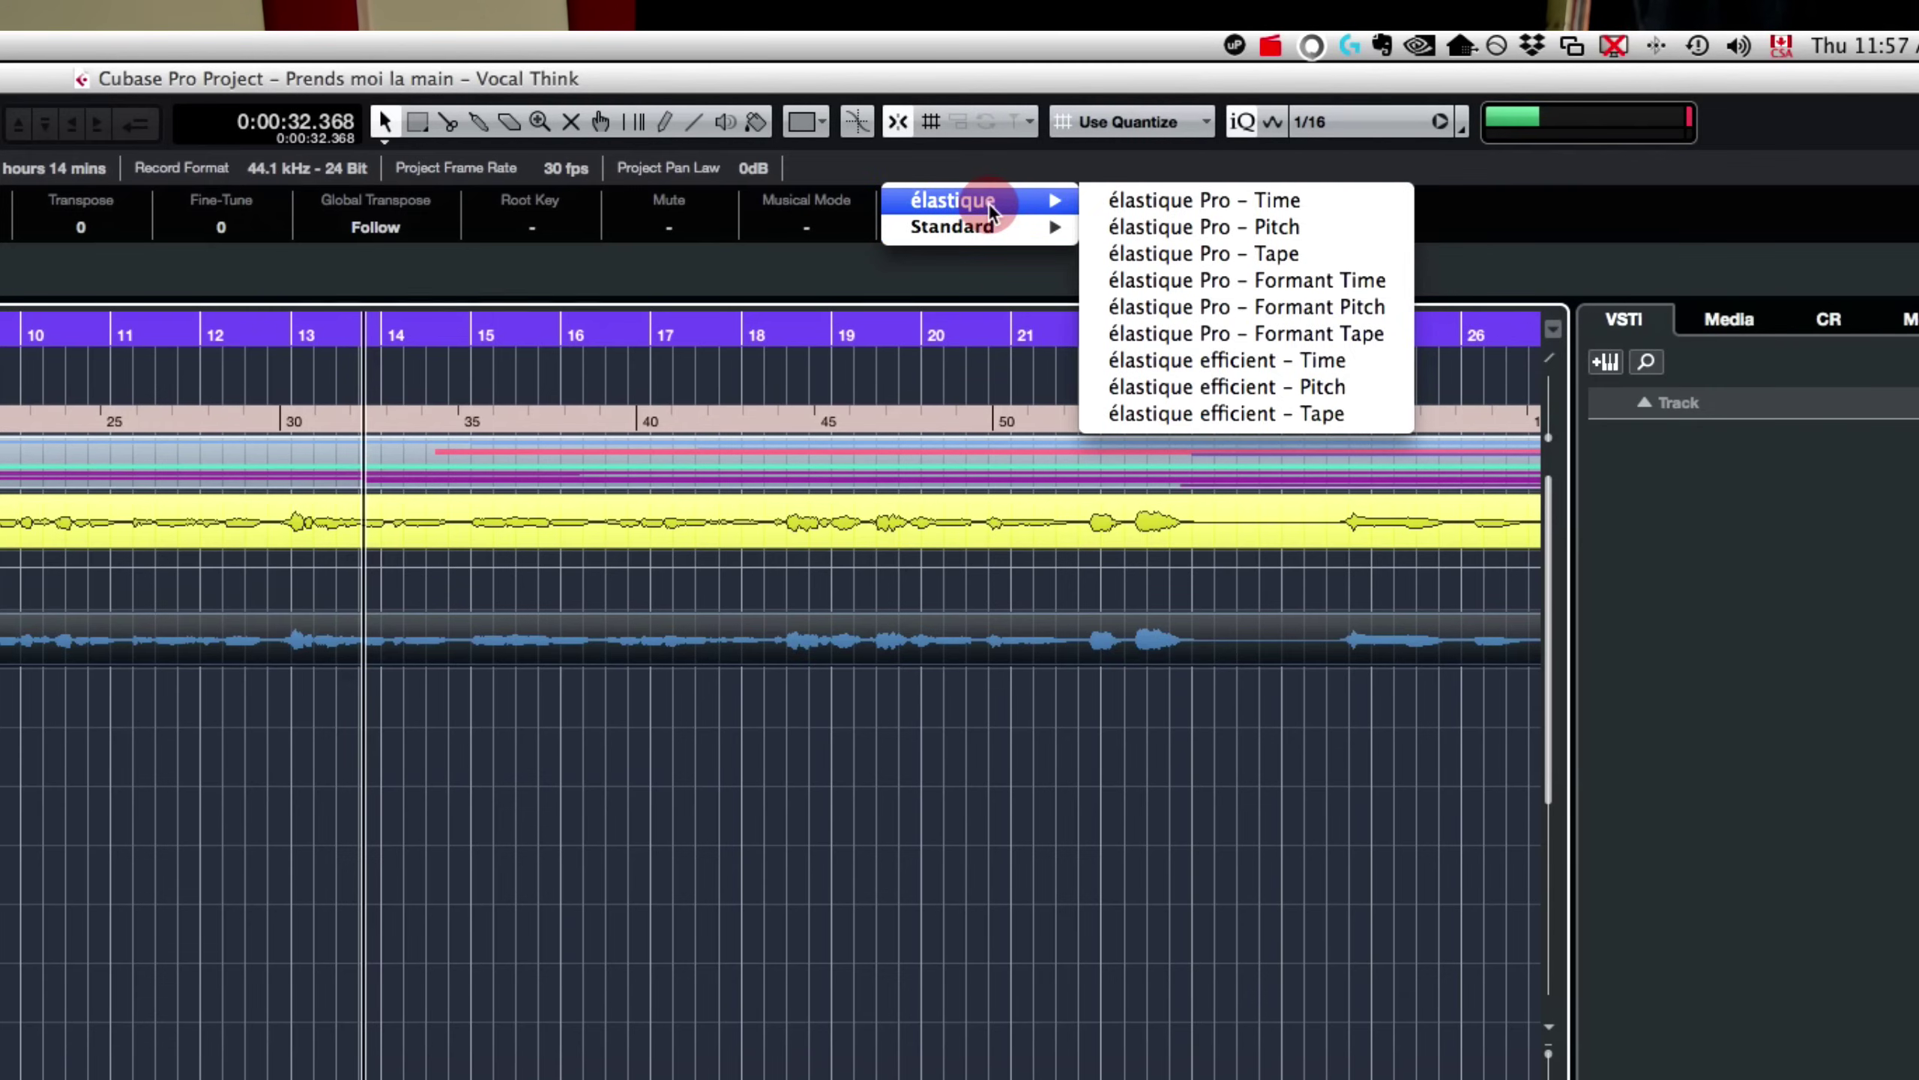
{"action": "left_click", "coordinate": [994, 229]}
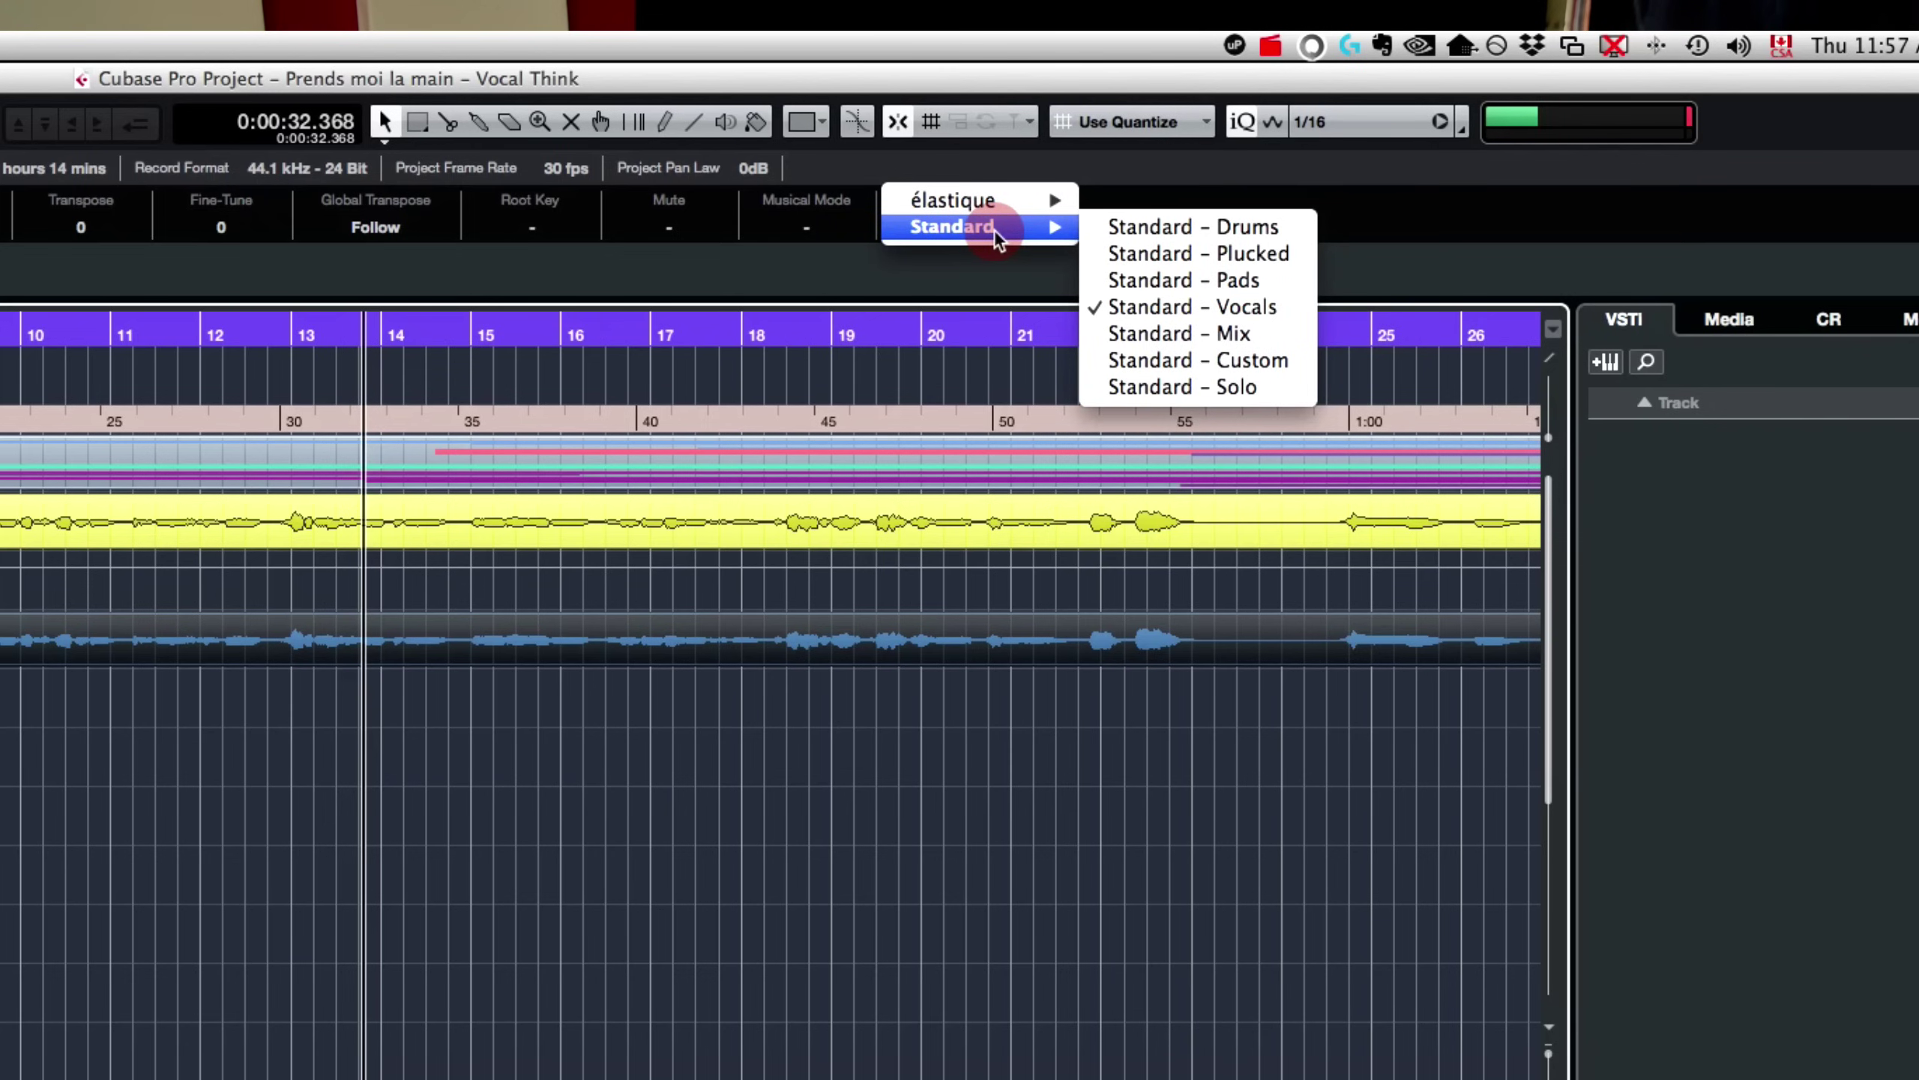
{"action": "left_click", "coordinate": [889, 803]}
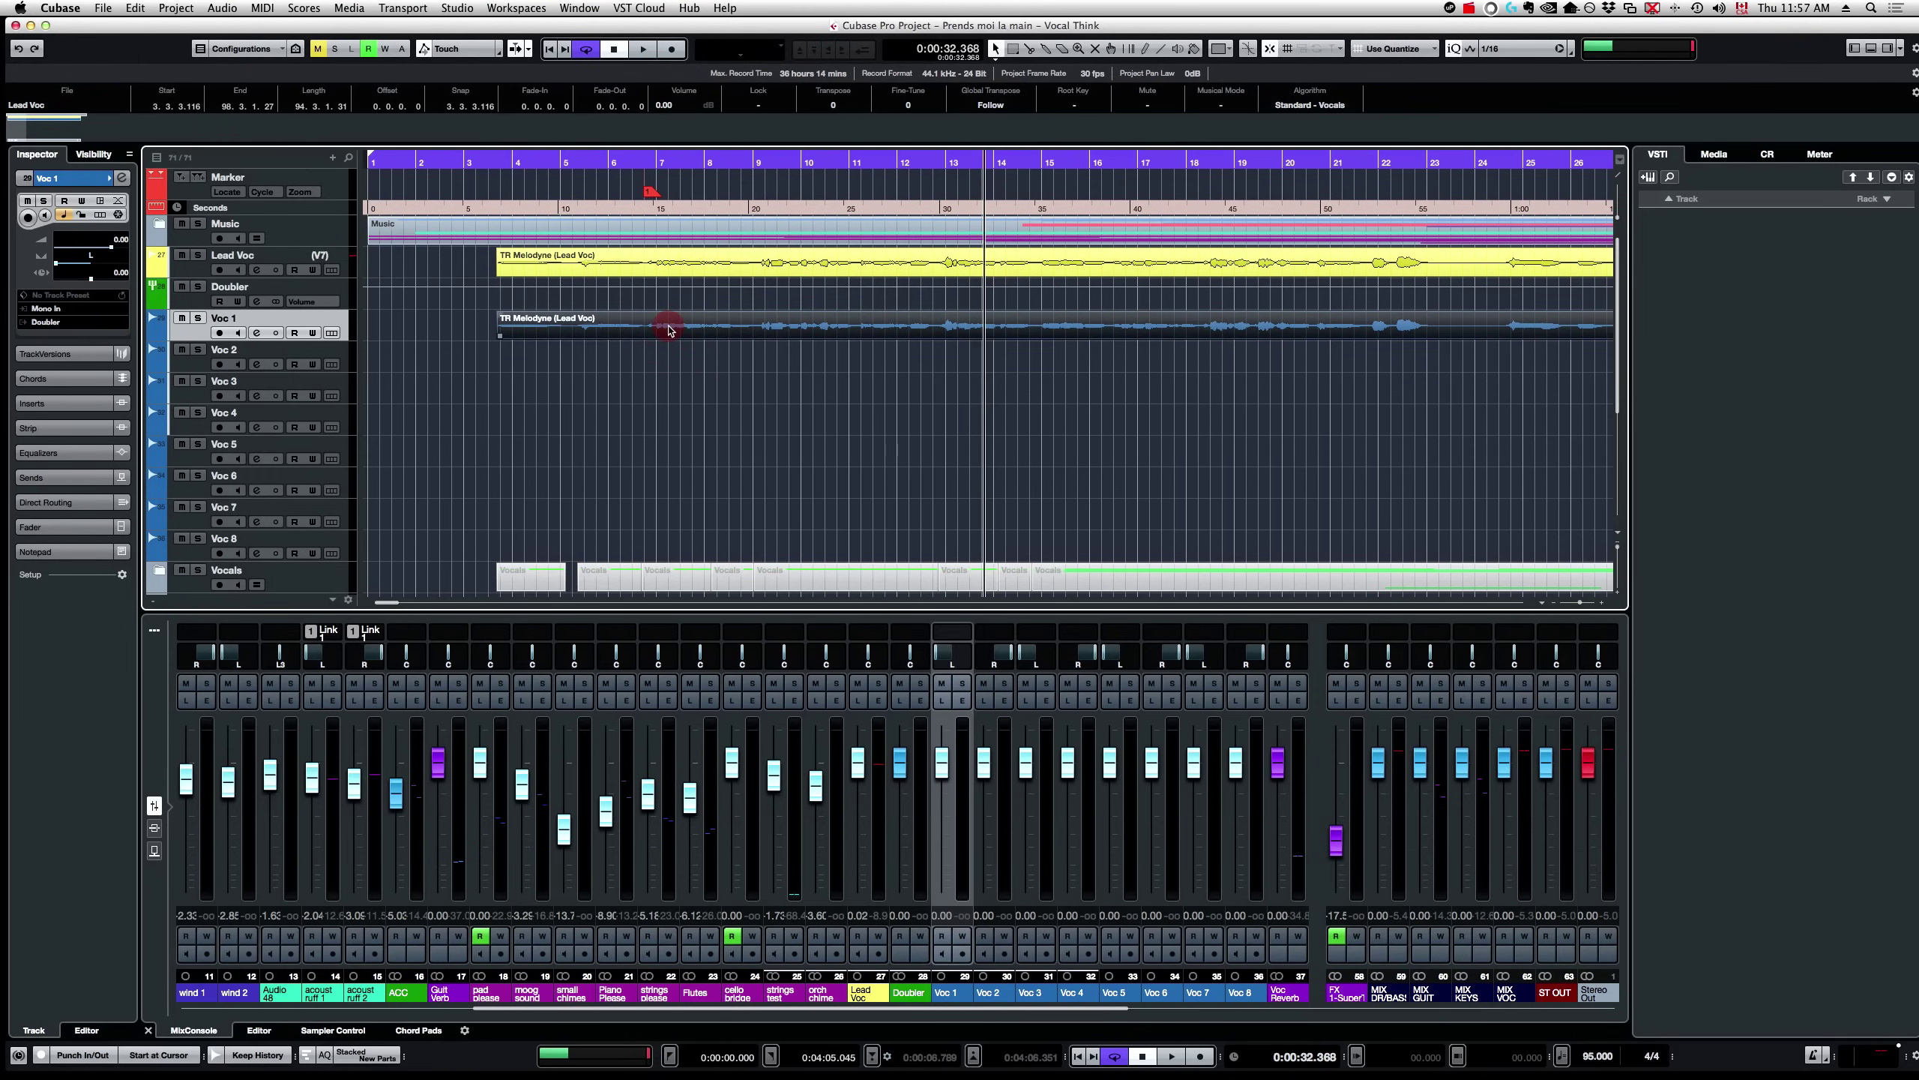
Copy the Voc 1 event onto Voc 2 and down through Voc 8, then reselect Voc 1's event.
{"action": "left_click_drag", "start_coordinate": [646, 331], "coordinate": [604, 558]}
{"action": "left_click", "coordinate": [450, 313]}
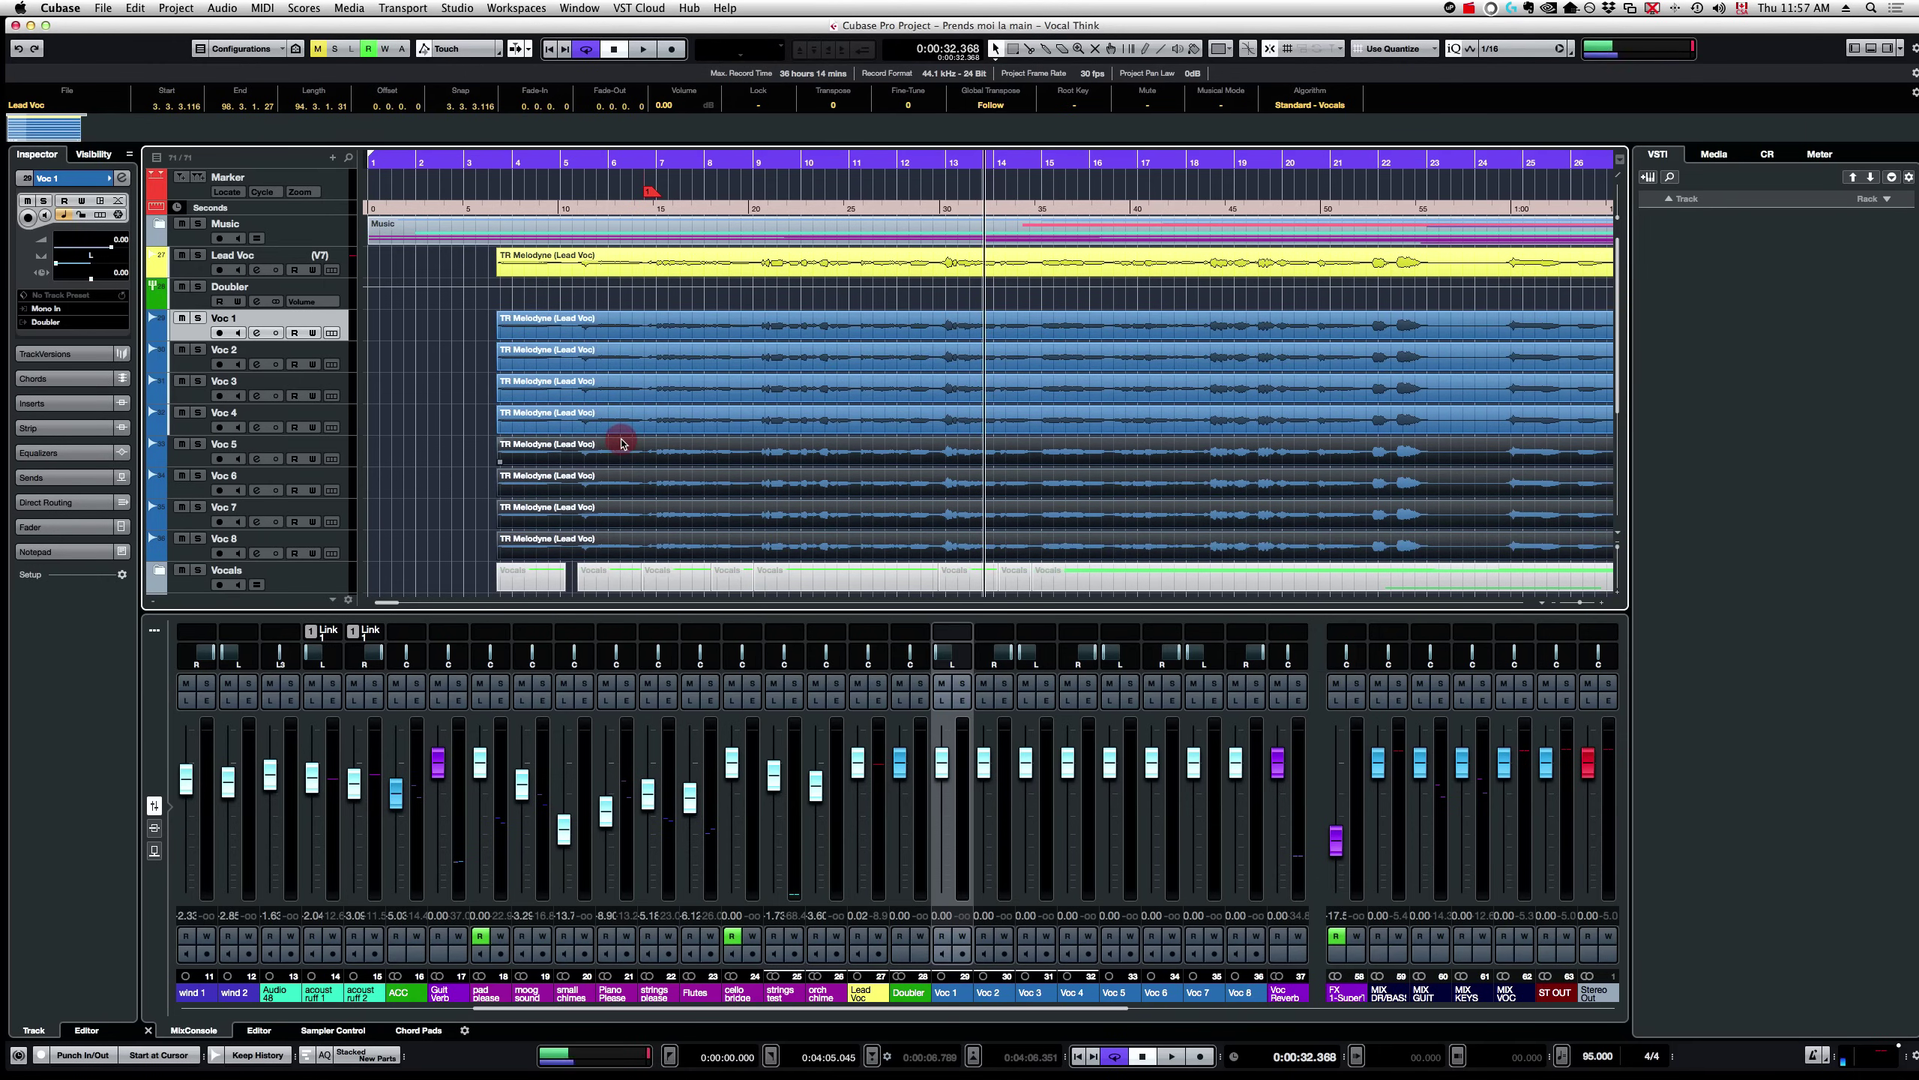
{"action": "left_click", "coordinate": [711, 330]}
{"action": "left_click", "coordinate": [712, 331]}
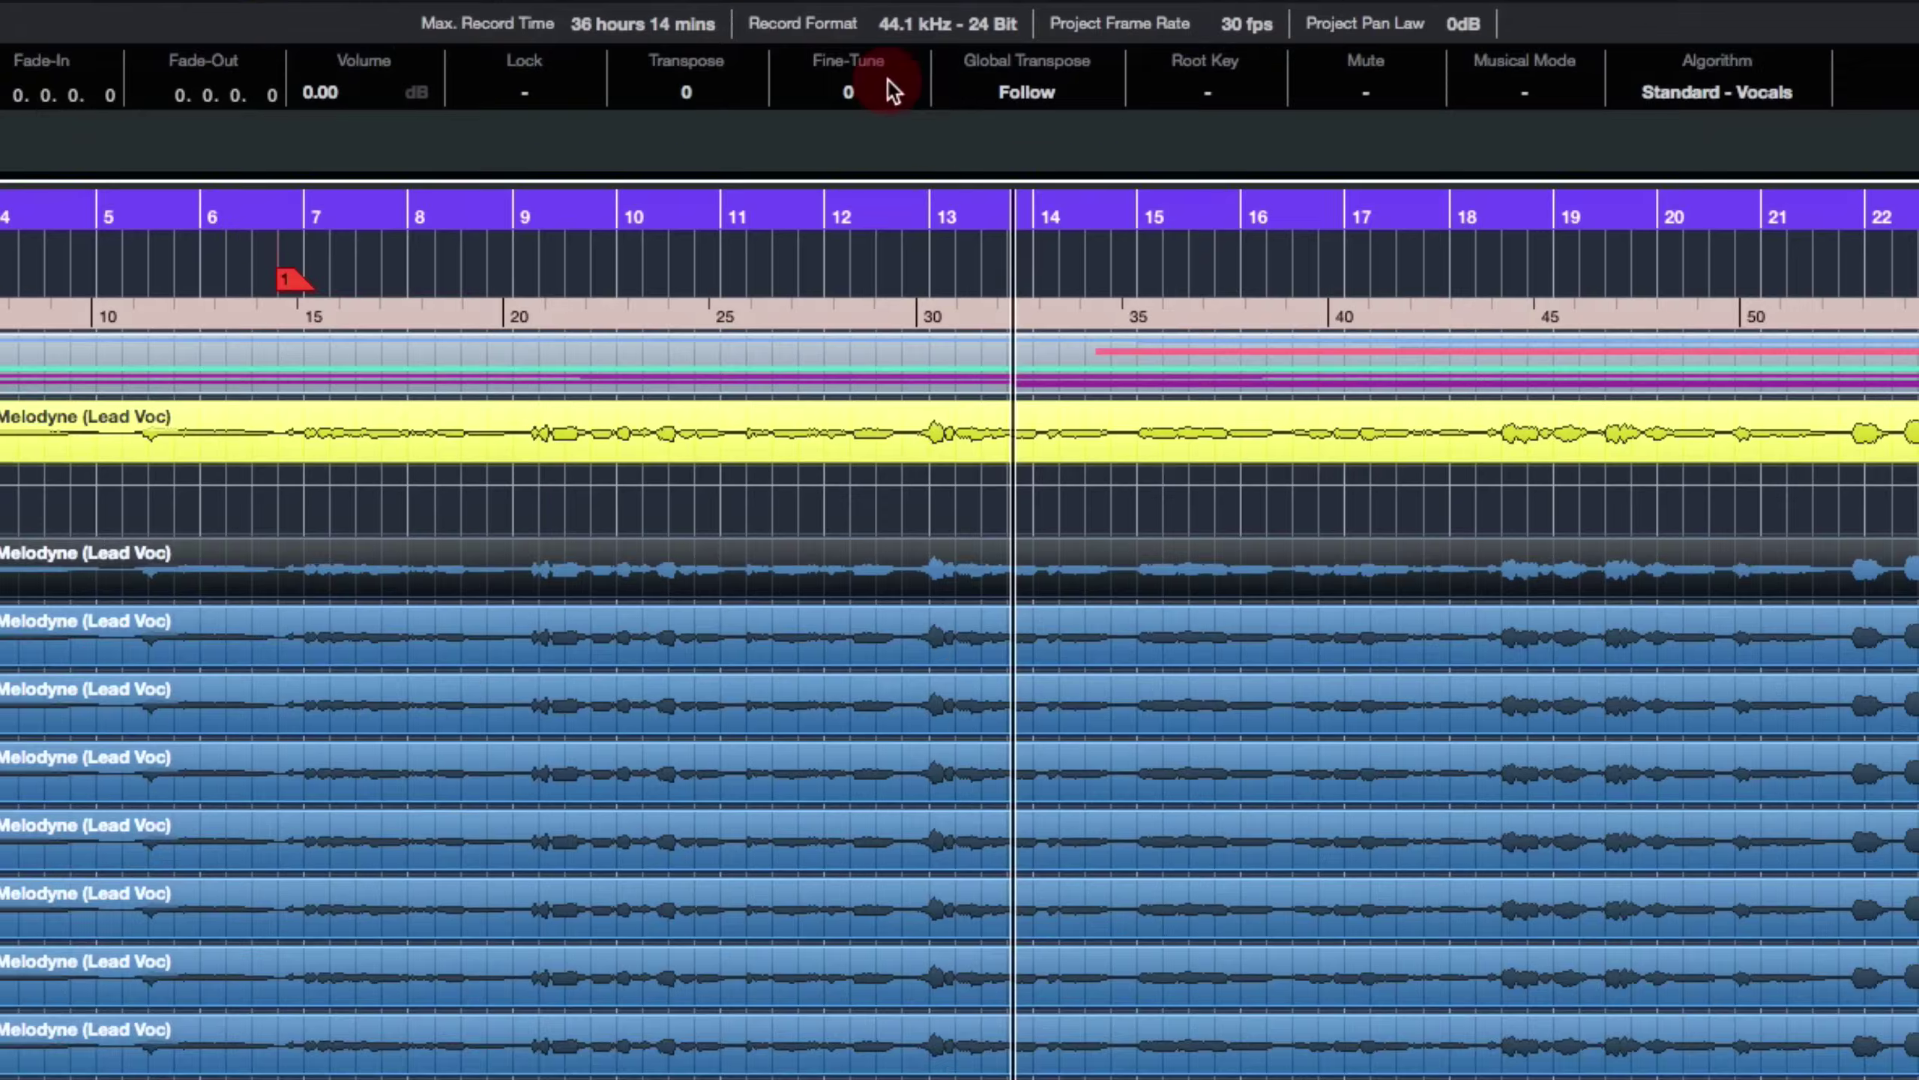
Set the Voc 1 event's Fine-Tune to 3 in the info line.
{"action": "left_click", "coordinate": [846, 100]}
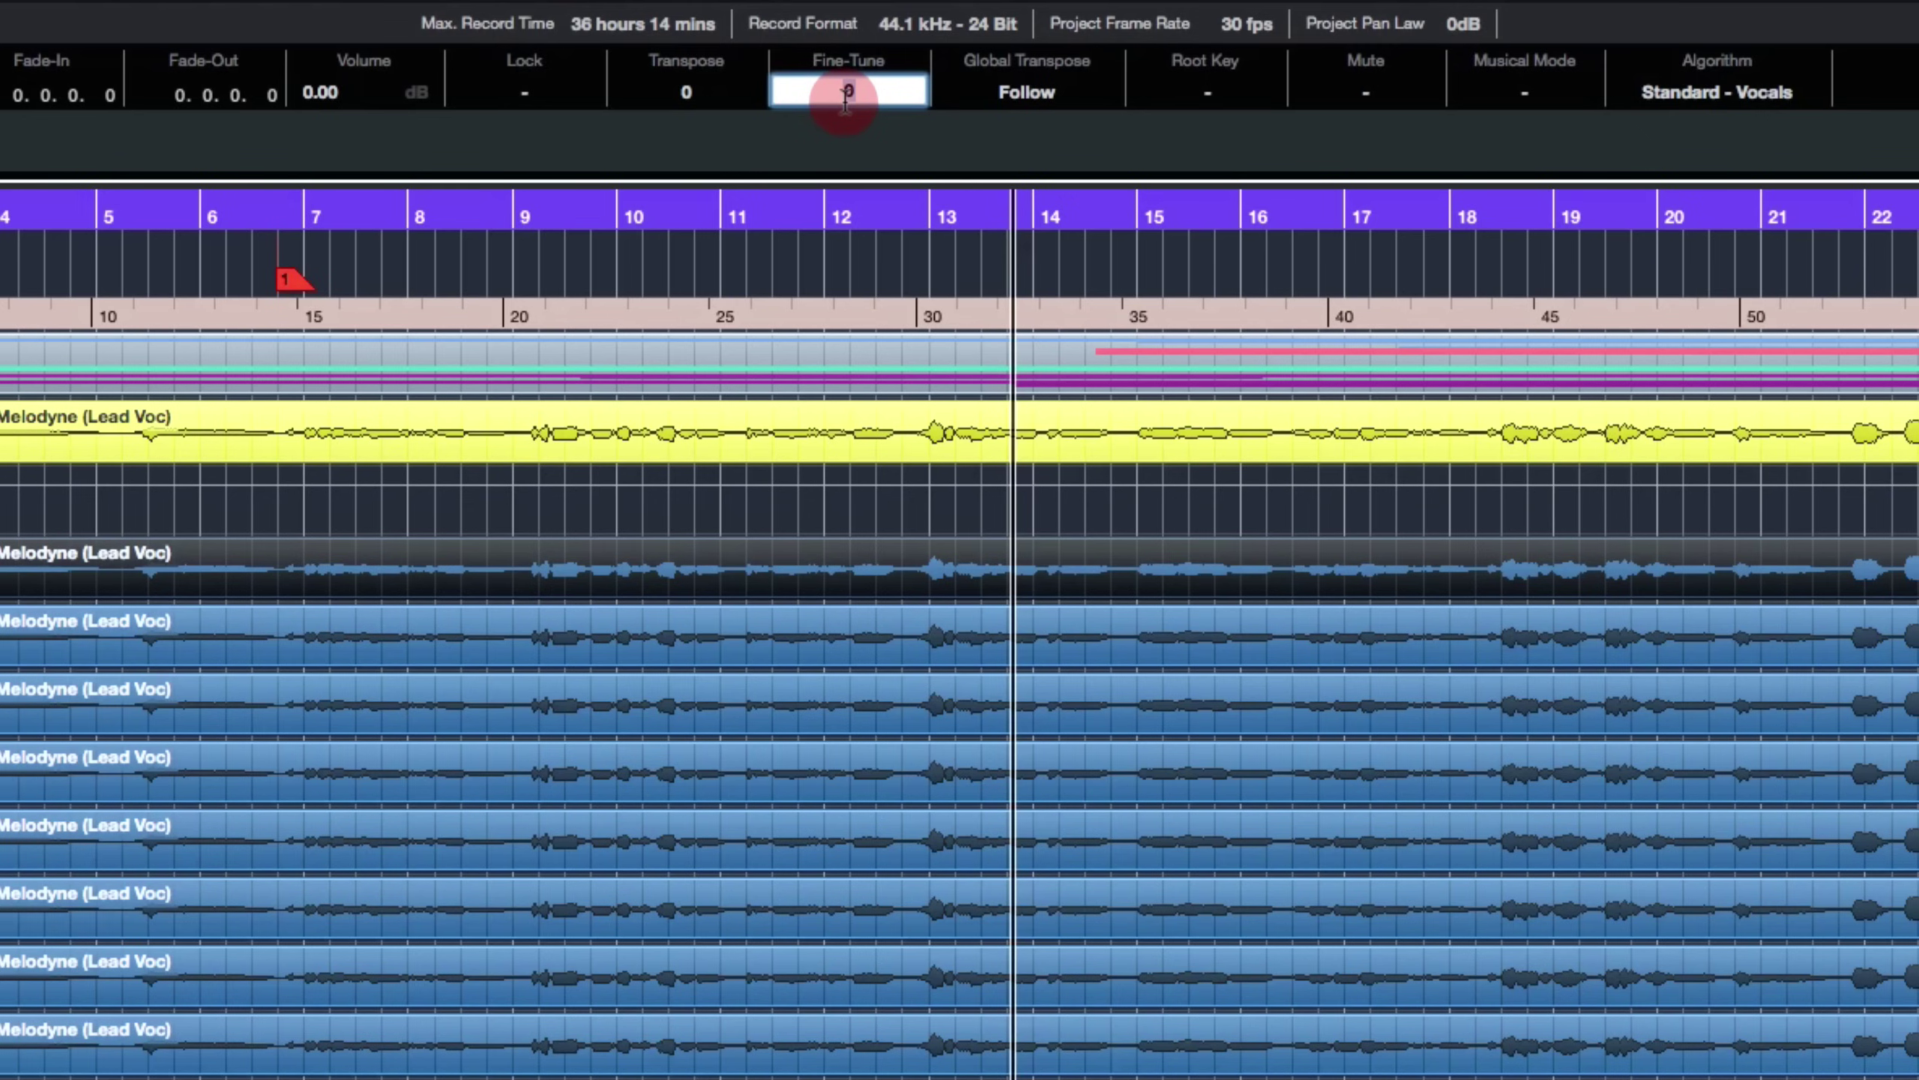
{"action": "left_click", "coordinate": [1360, 596]}
{"action": "left_click", "coordinate": [1243, 622]}
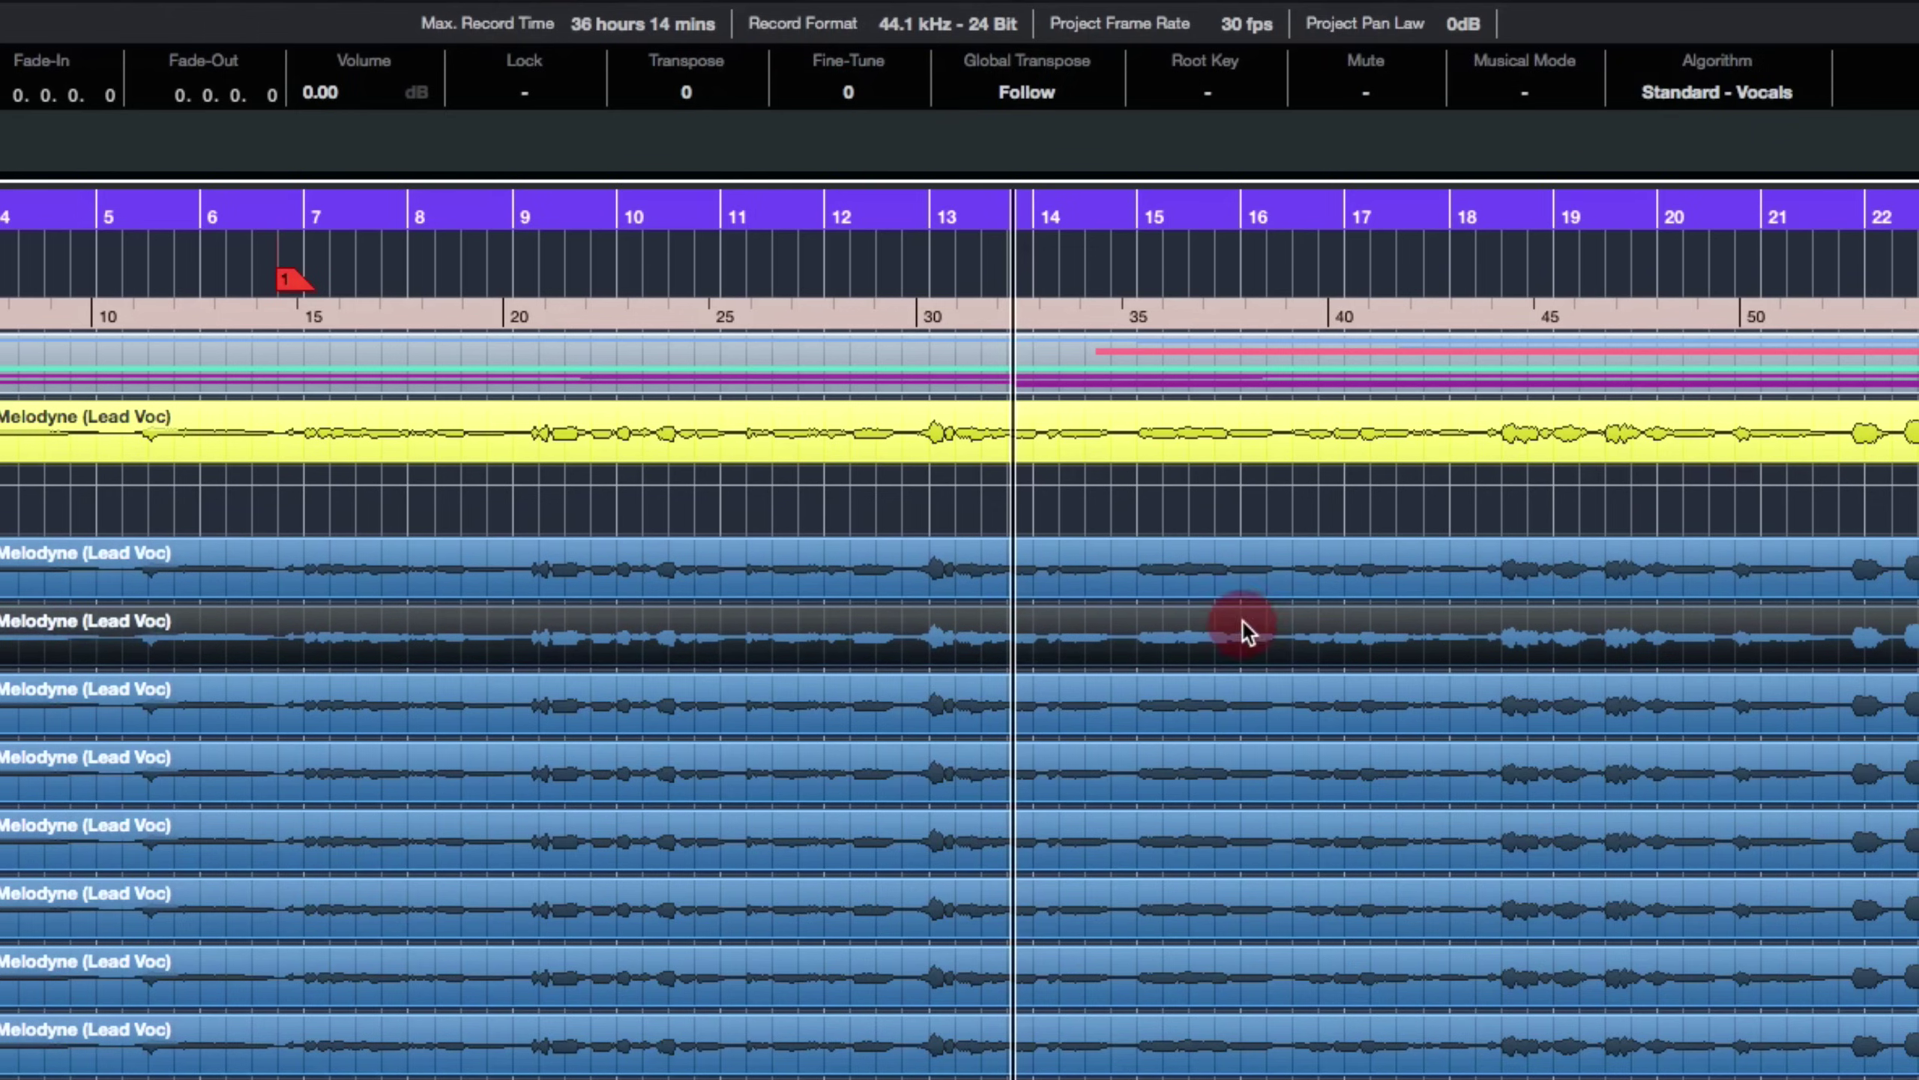
{"action": "left_click", "coordinate": [1175, 574]}
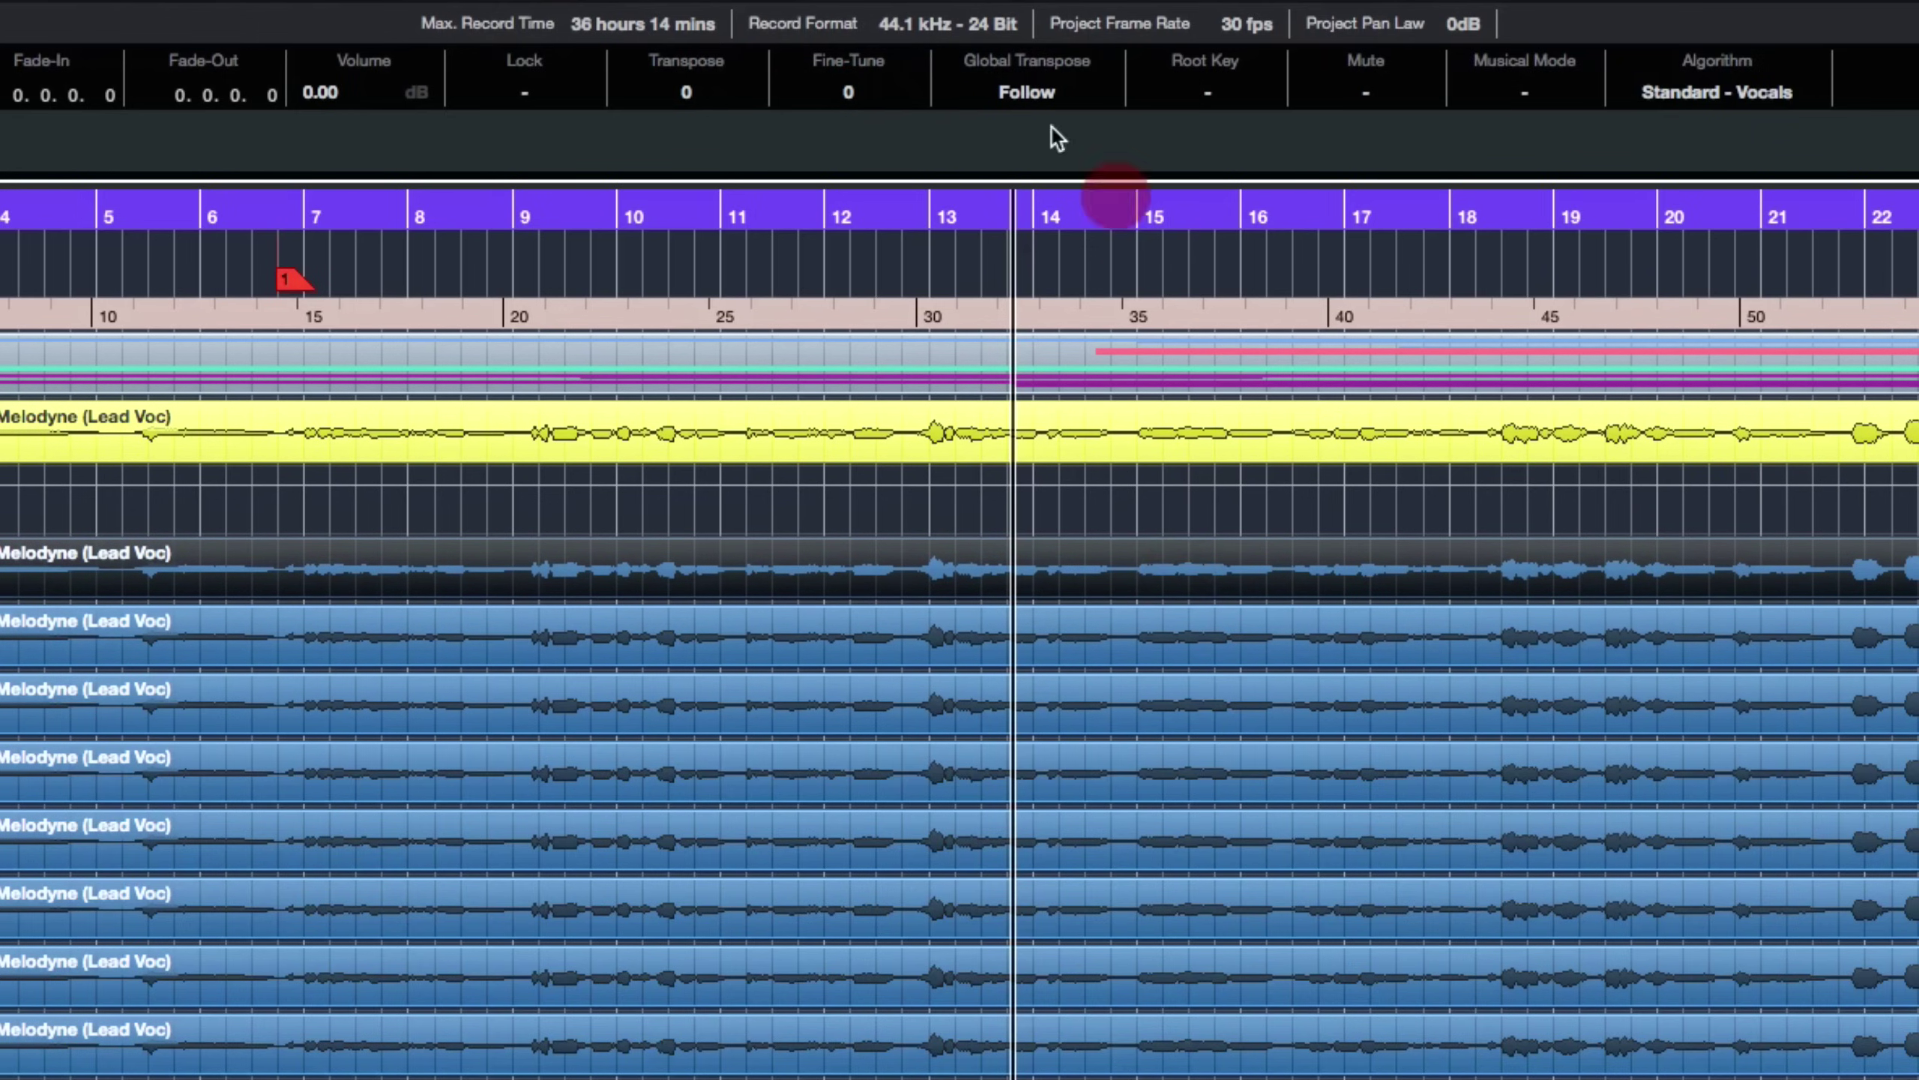
{"action": "left_click", "coordinate": [850, 91]}
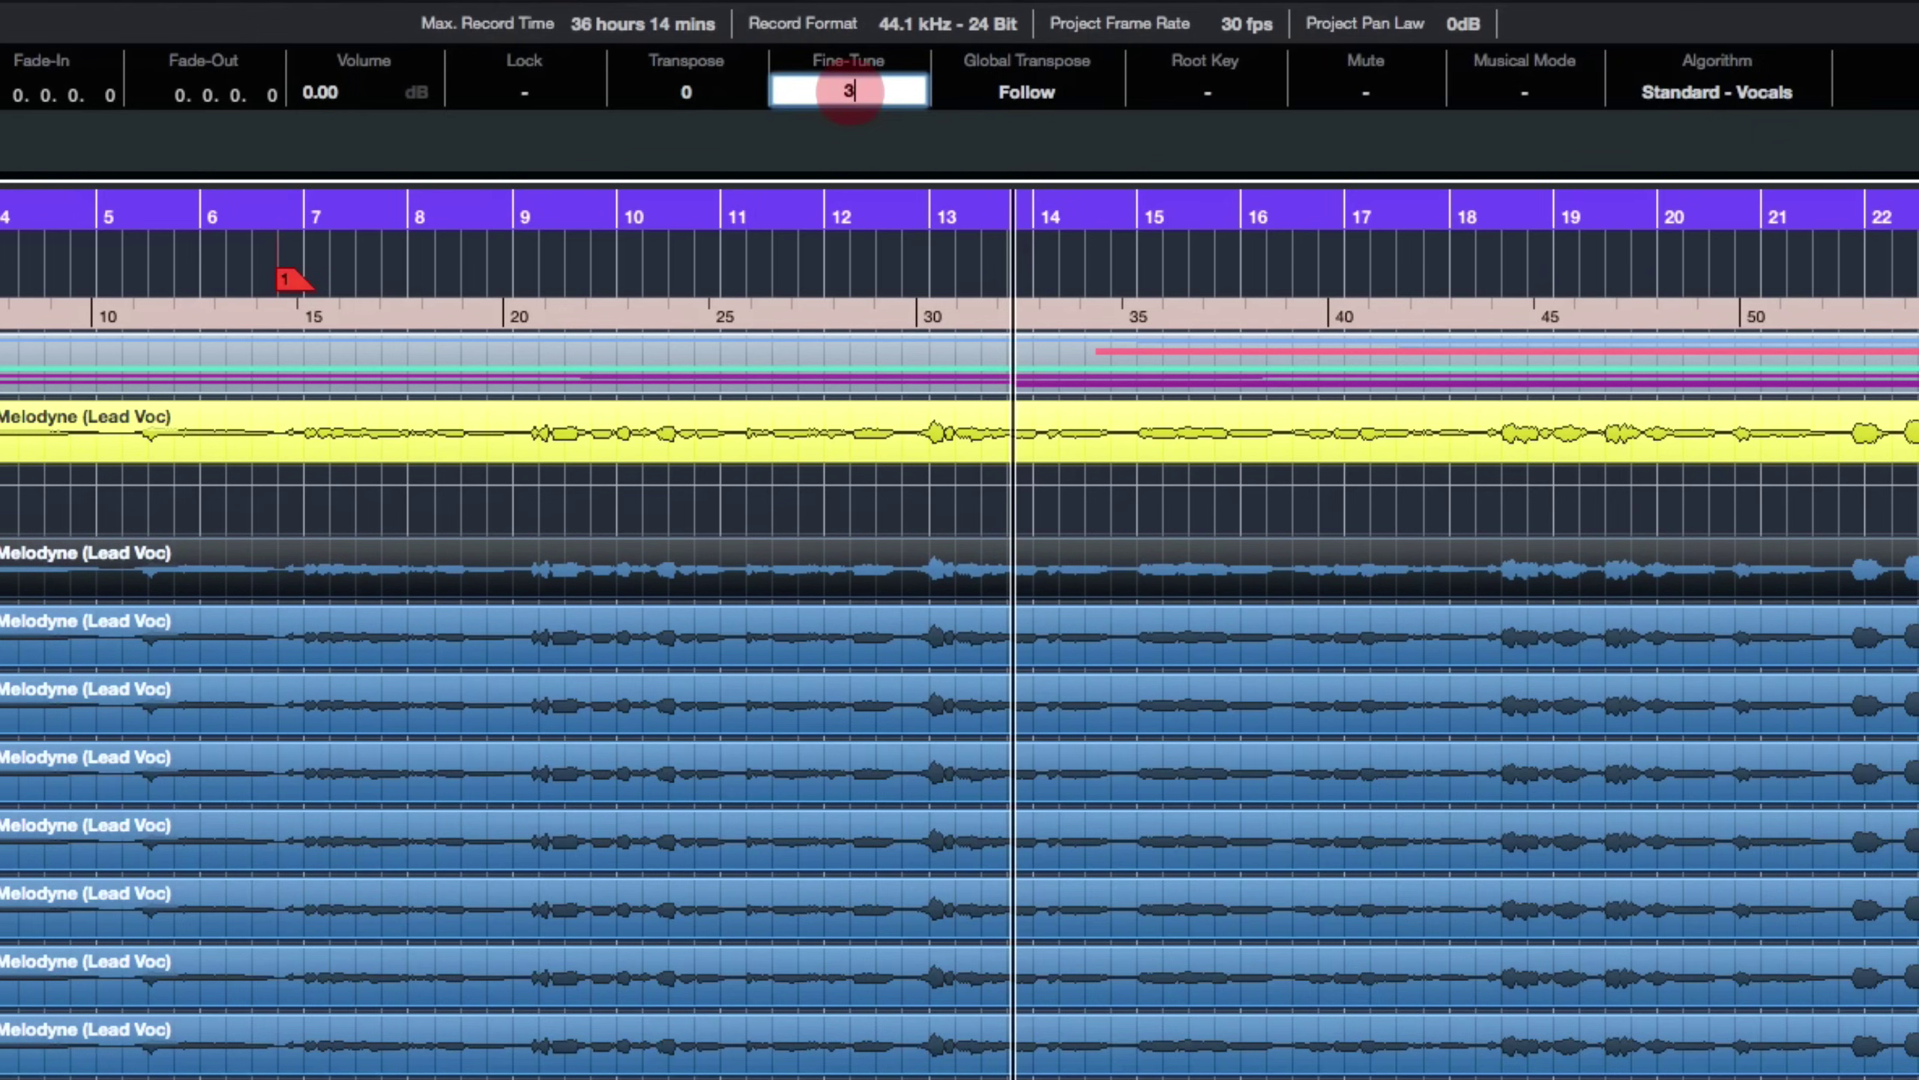
{"action": "key", "text": "Return"}
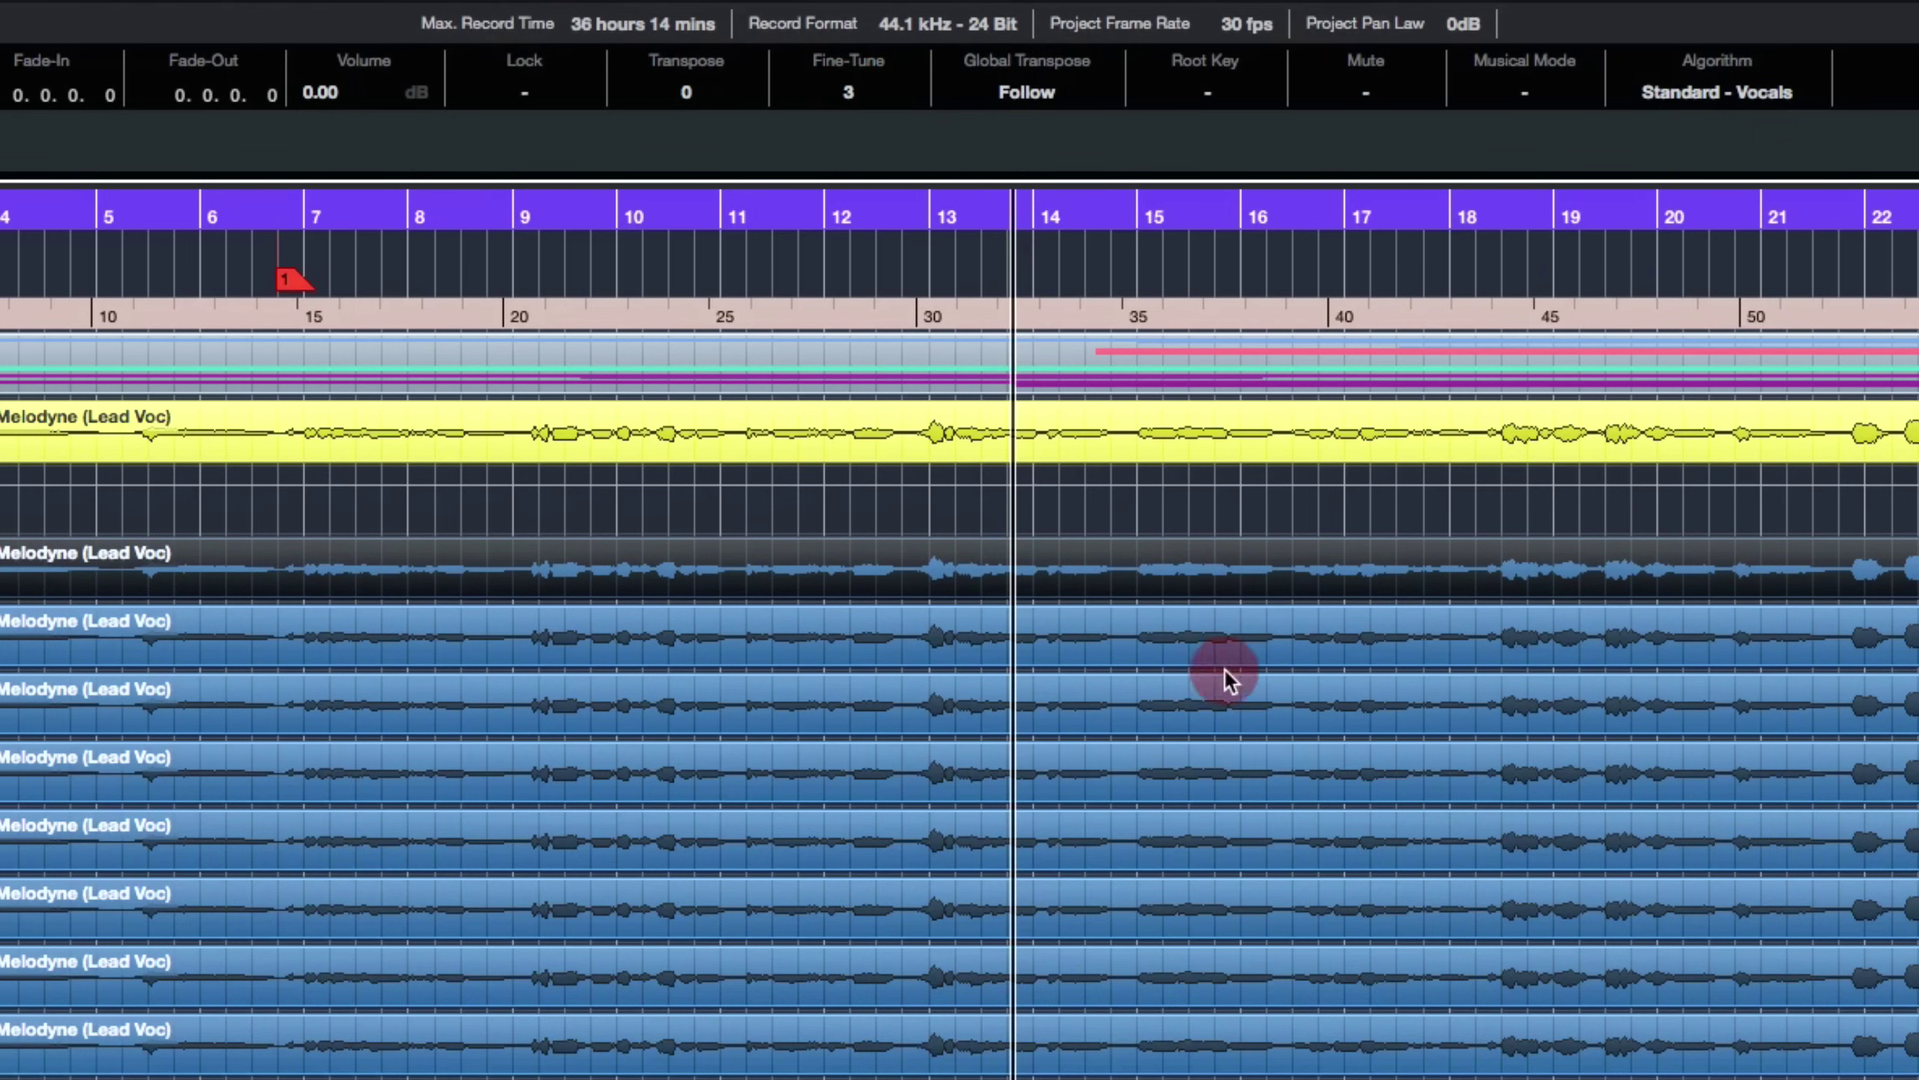
Set Fine-Tune to -3 on the Voc 2 event and -6 on the Voc 3 event.
{"action": "left_click", "coordinate": [980, 625]}
{"action": "left_click", "coordinate": [870, 94]}
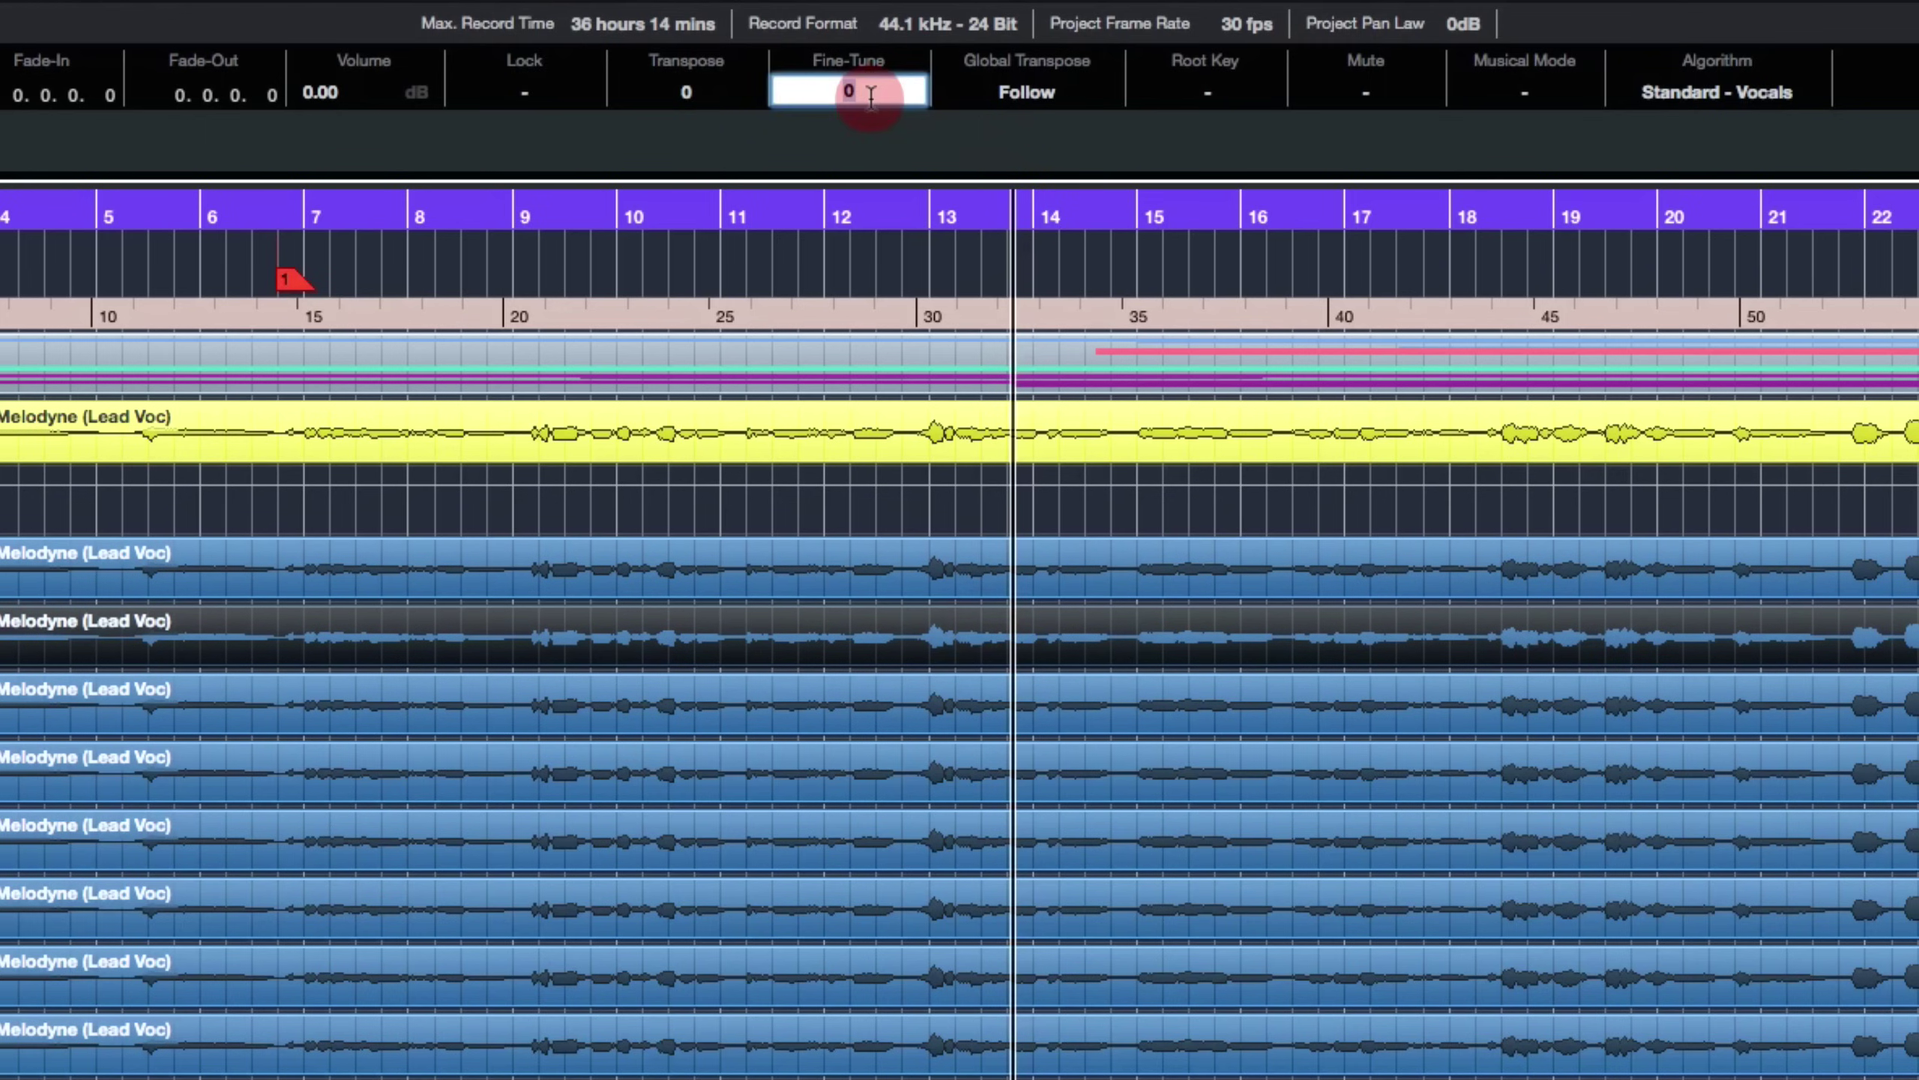
{"action": "type", "text": "-3"}
{"action": "key", "text": "Return"}
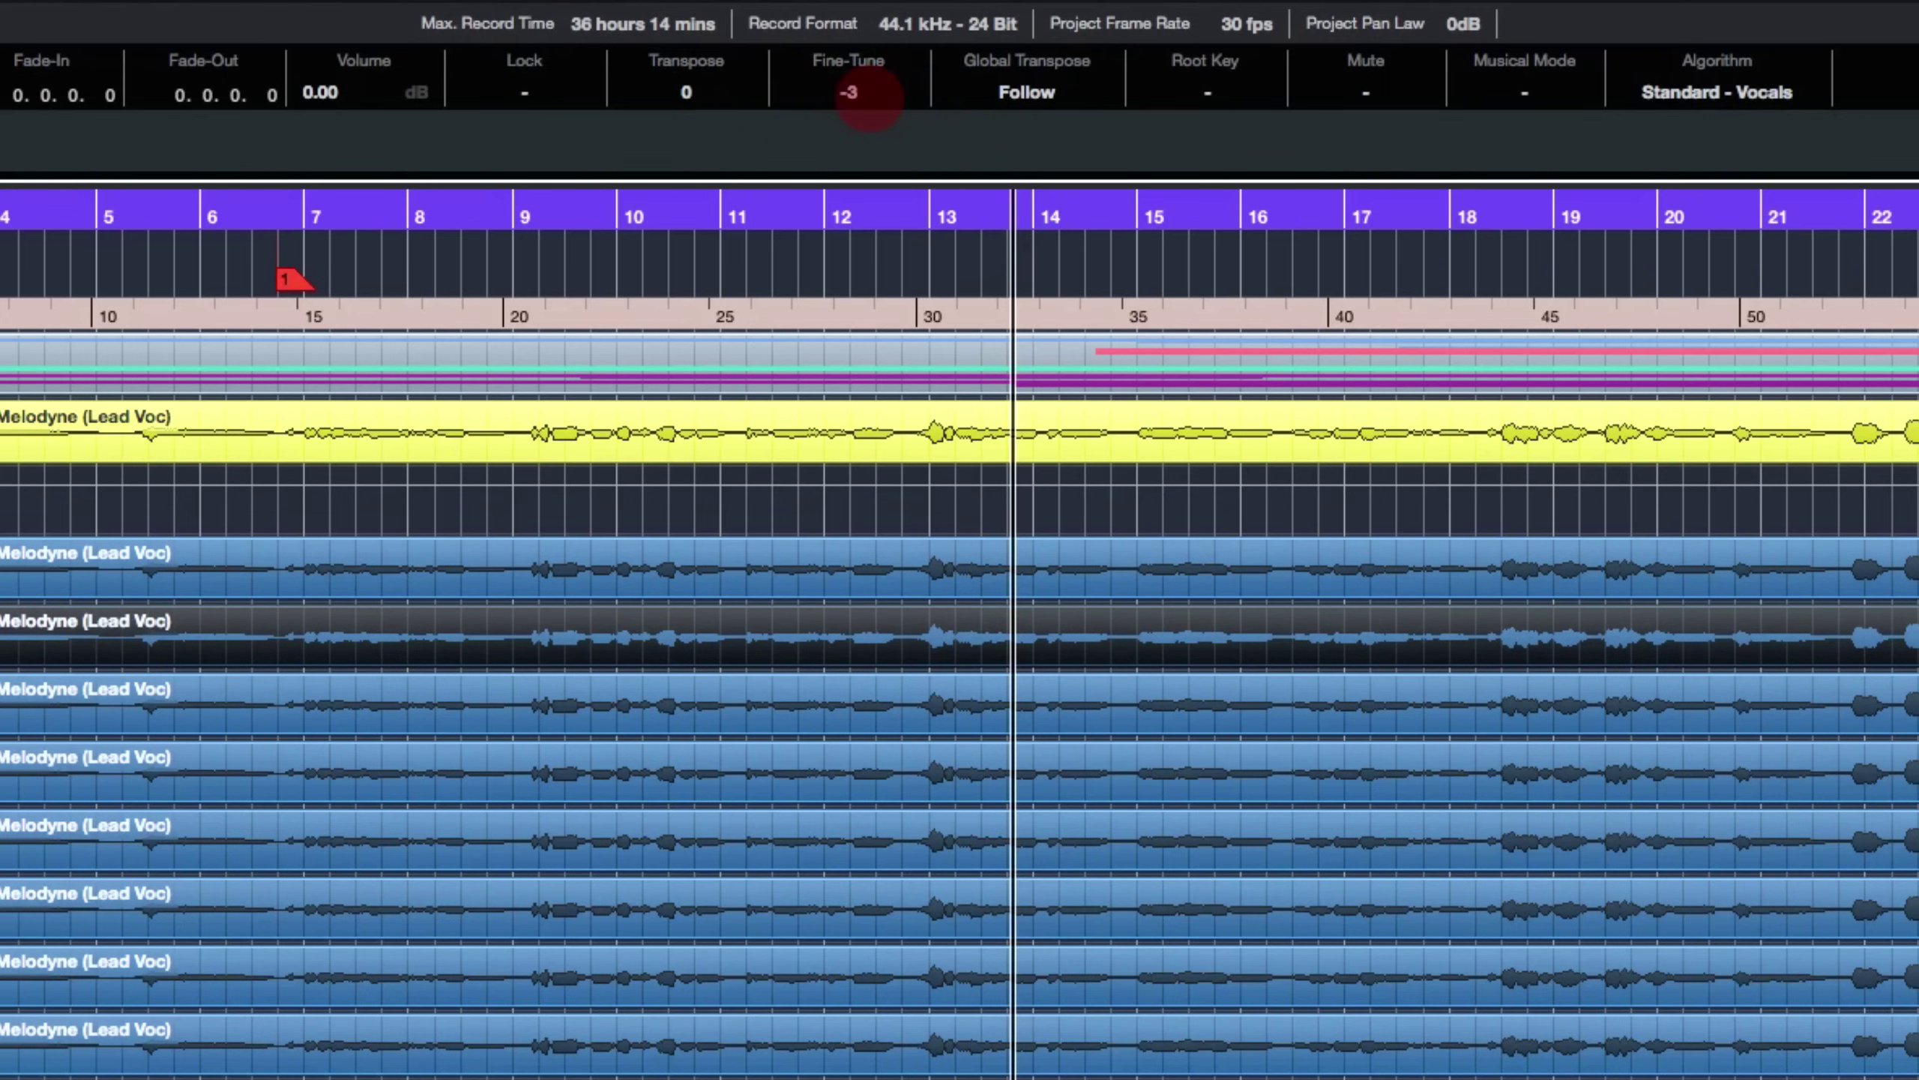
{"action": "left_click", "coordinate": [889, 718]}
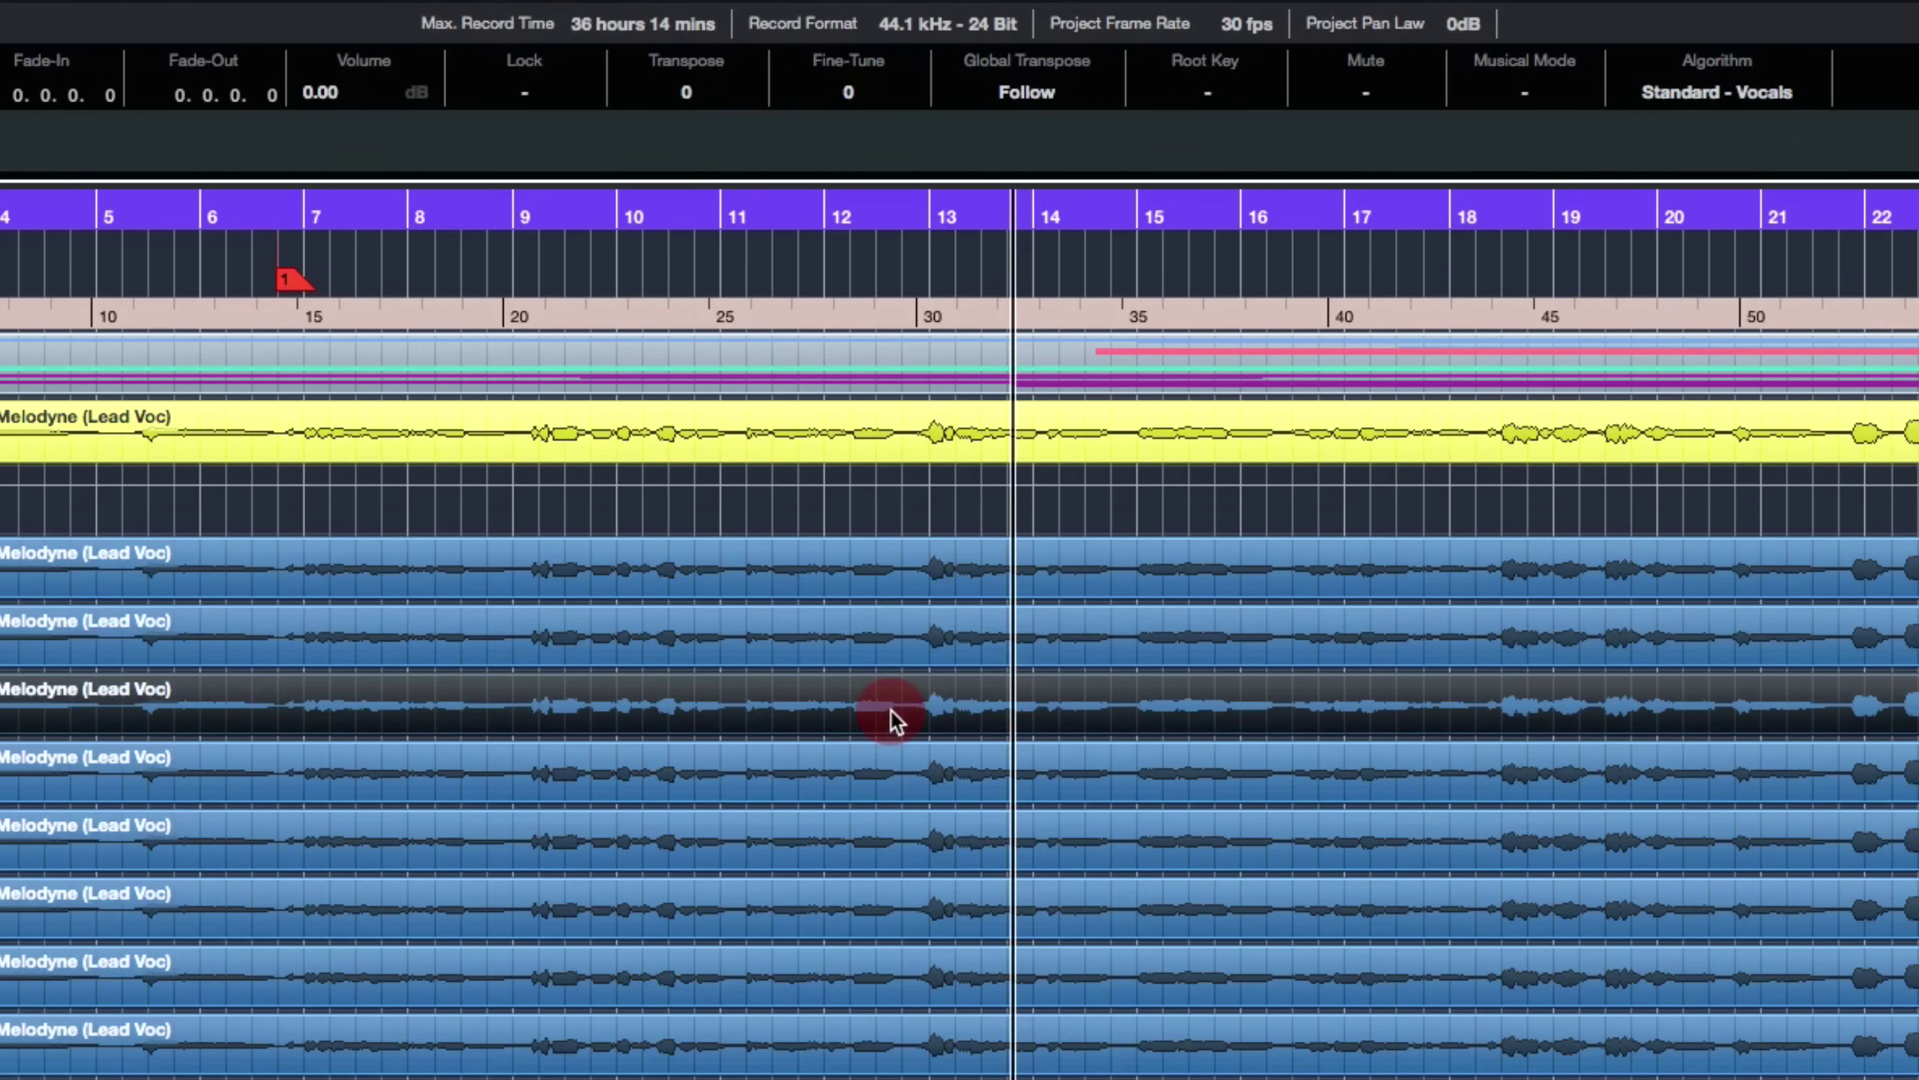
{"action": "left_click", "coordinate": [857, 97]}
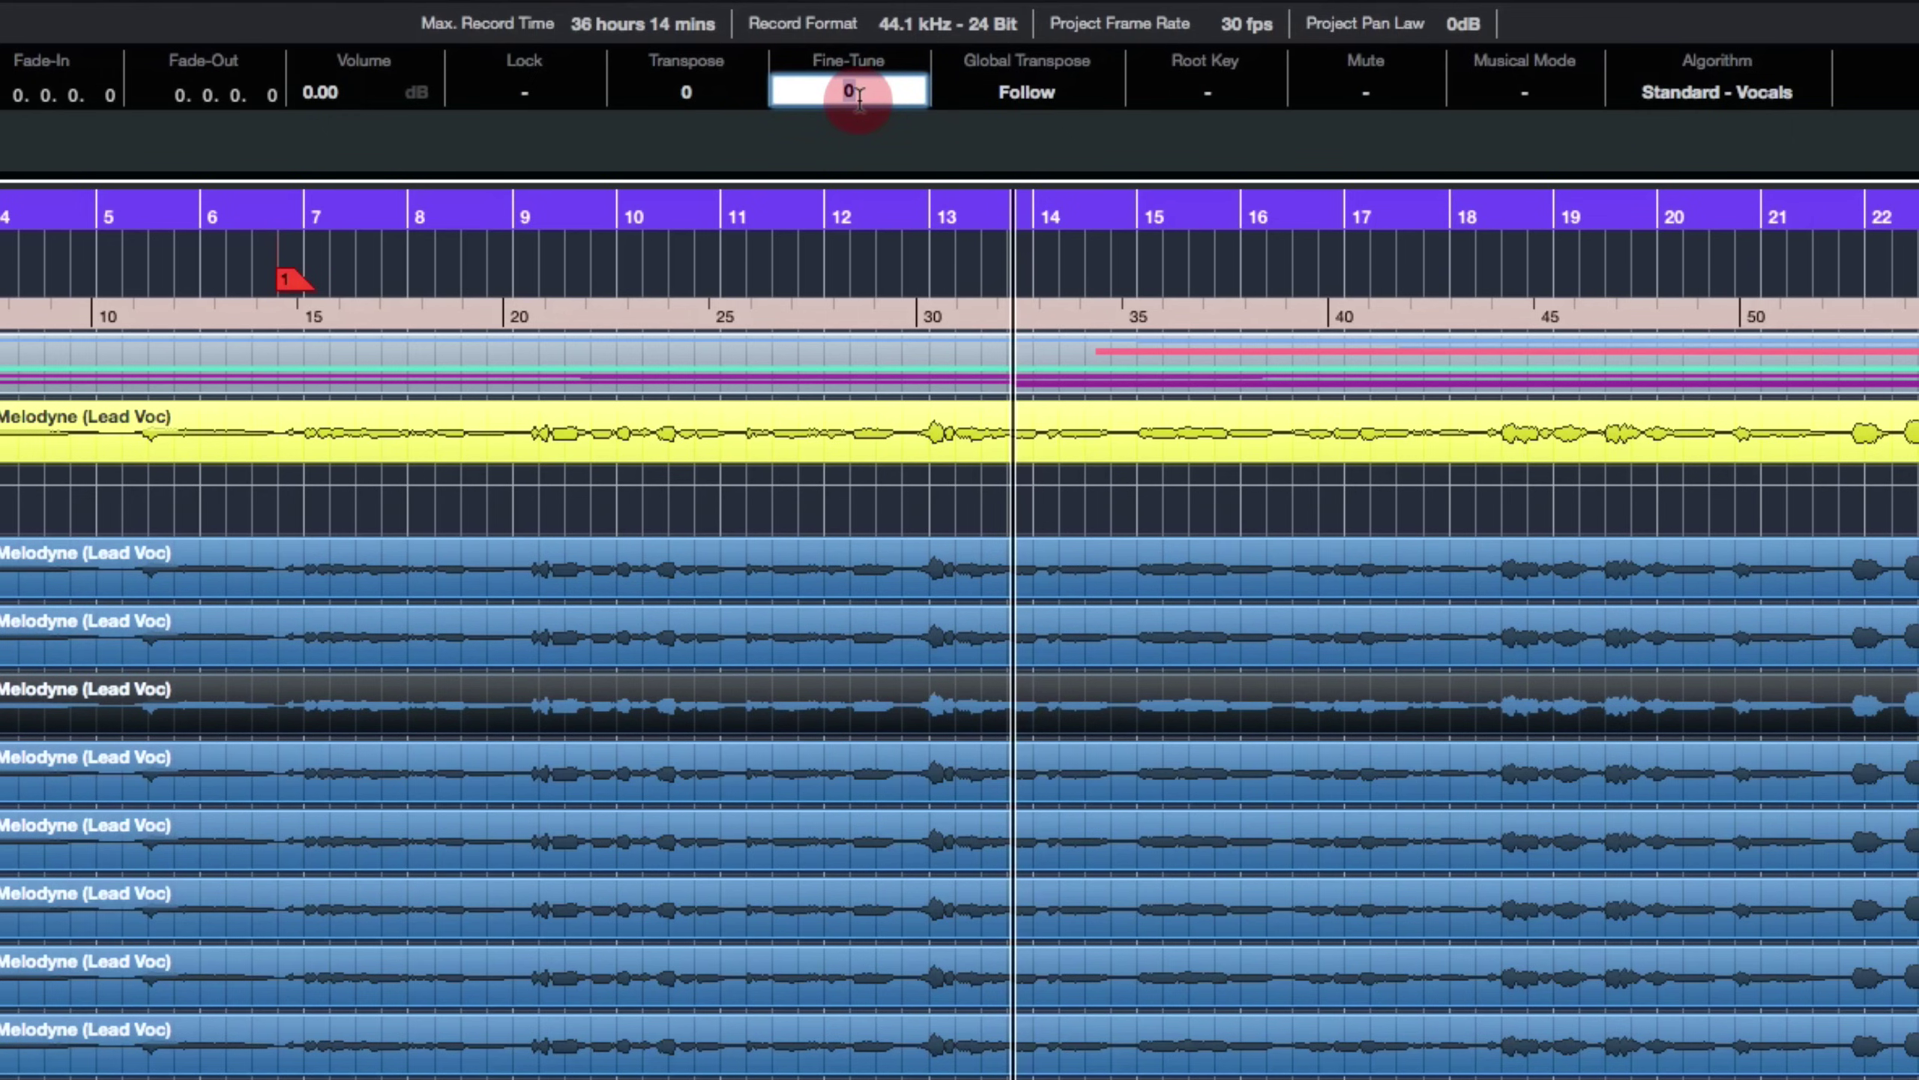
{"action": "type", "text": "-6"}
{"action": "key", "text": "Return"}
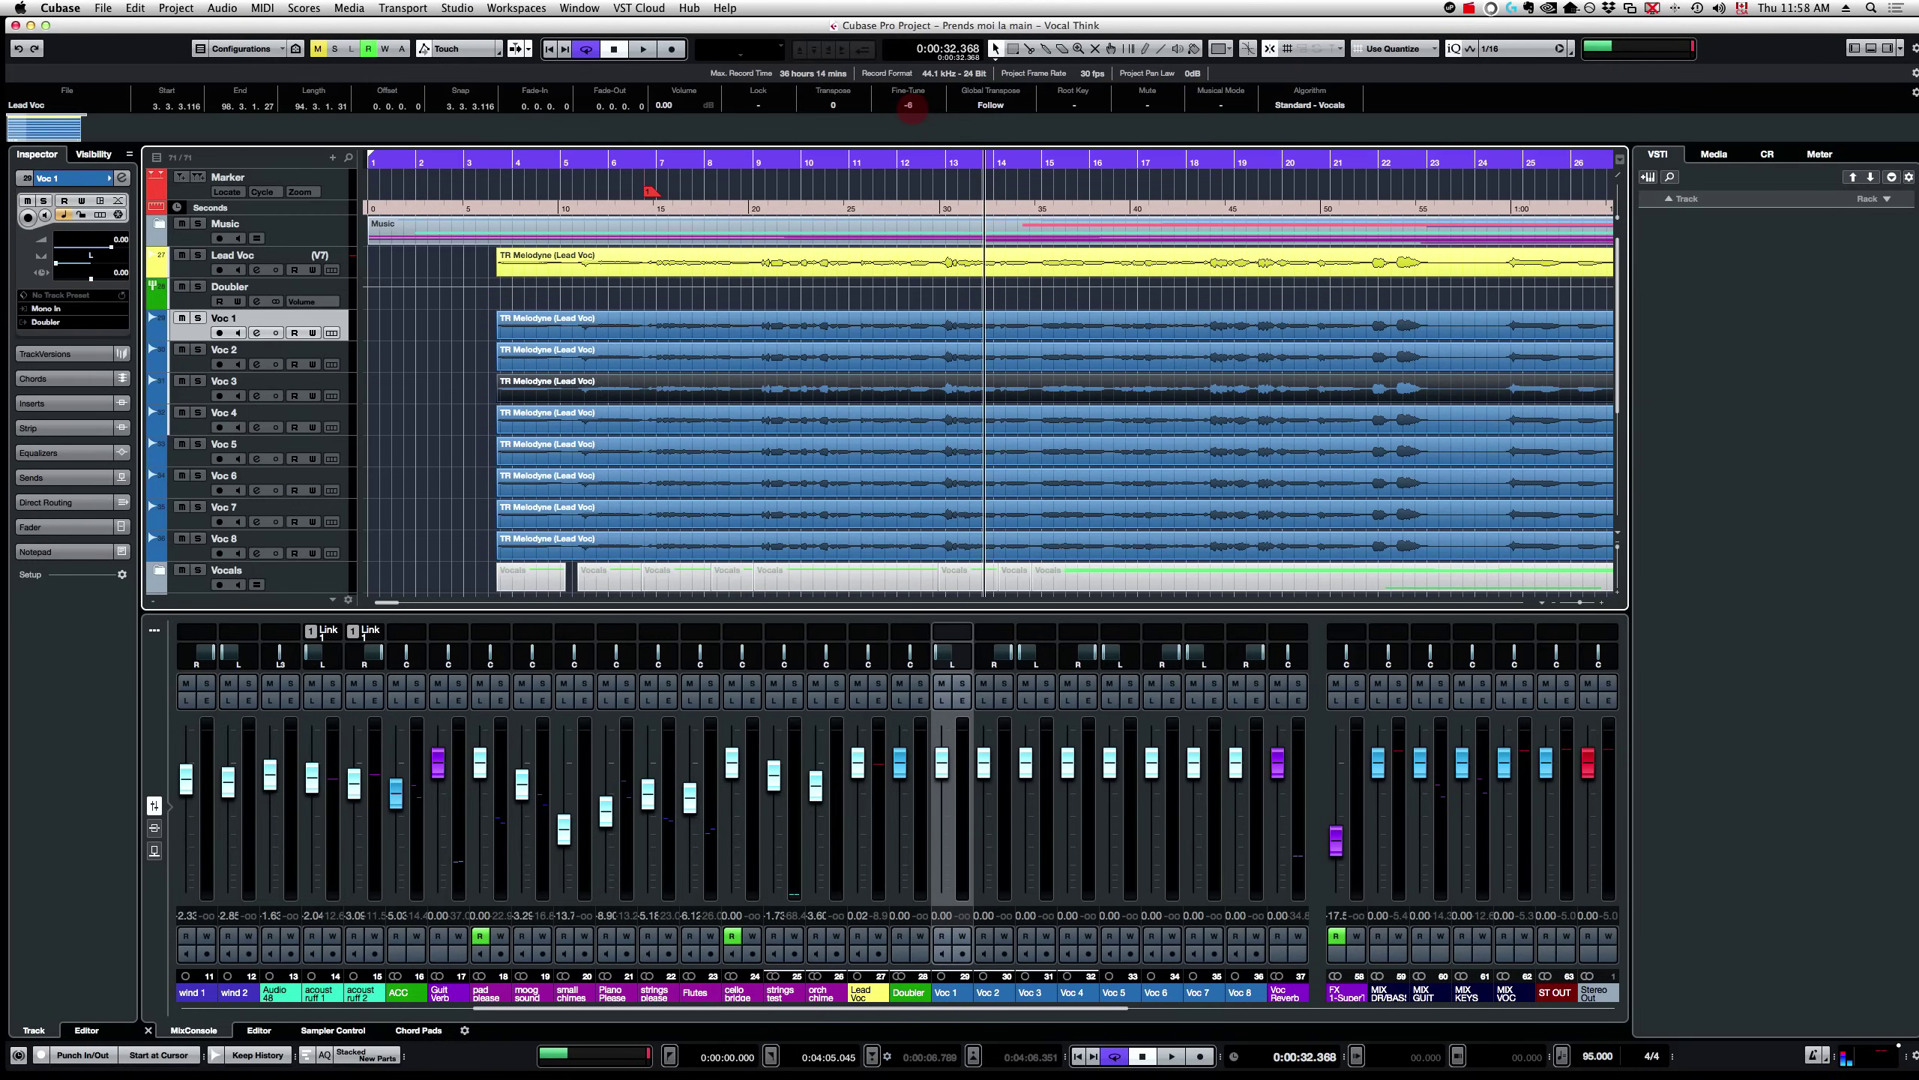
Check the Voc 1–3 detunes and leave Voc 4, 5 and 6 at 0 fine-tune.
{"action": "left_click", "coordinate": [952, 318]}
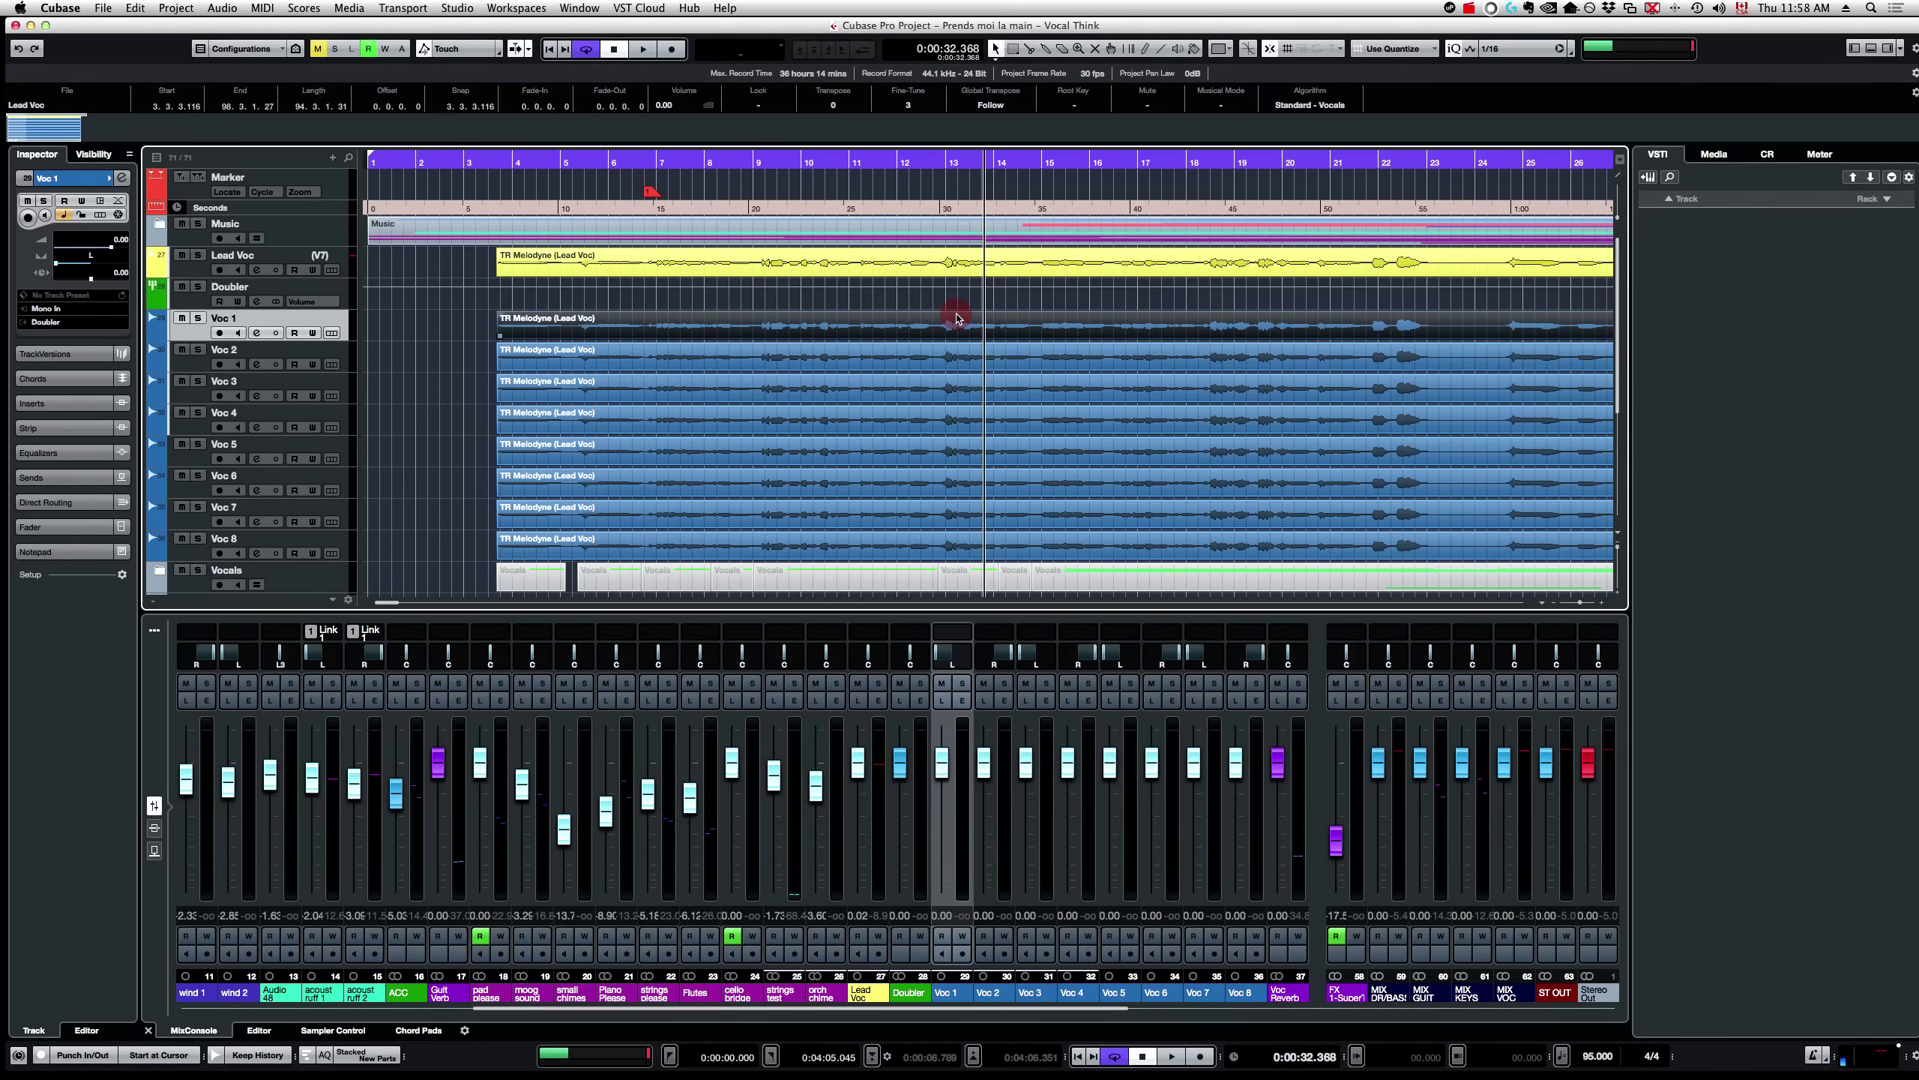
{"action": "left_click", "coordinate": [969, 367]}
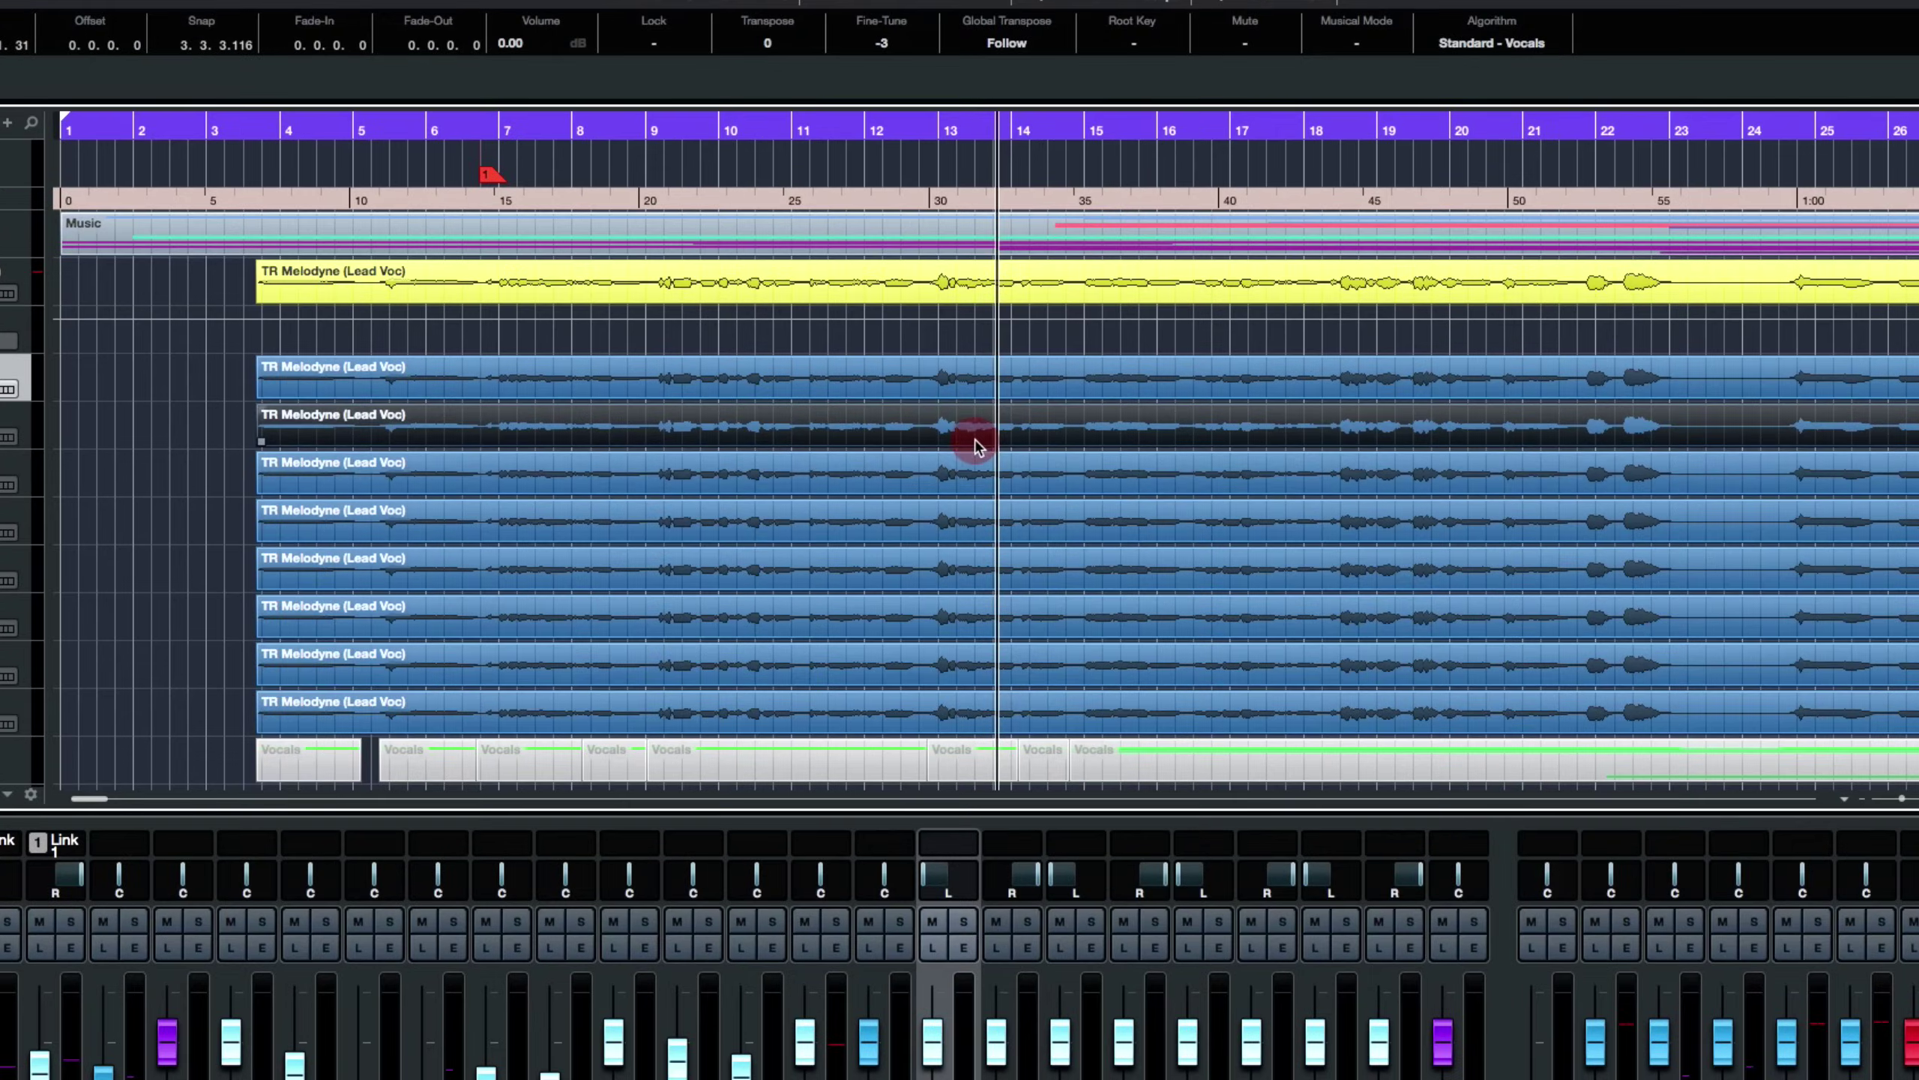
{"action": "left_click", "coordinate": [968, 393]}
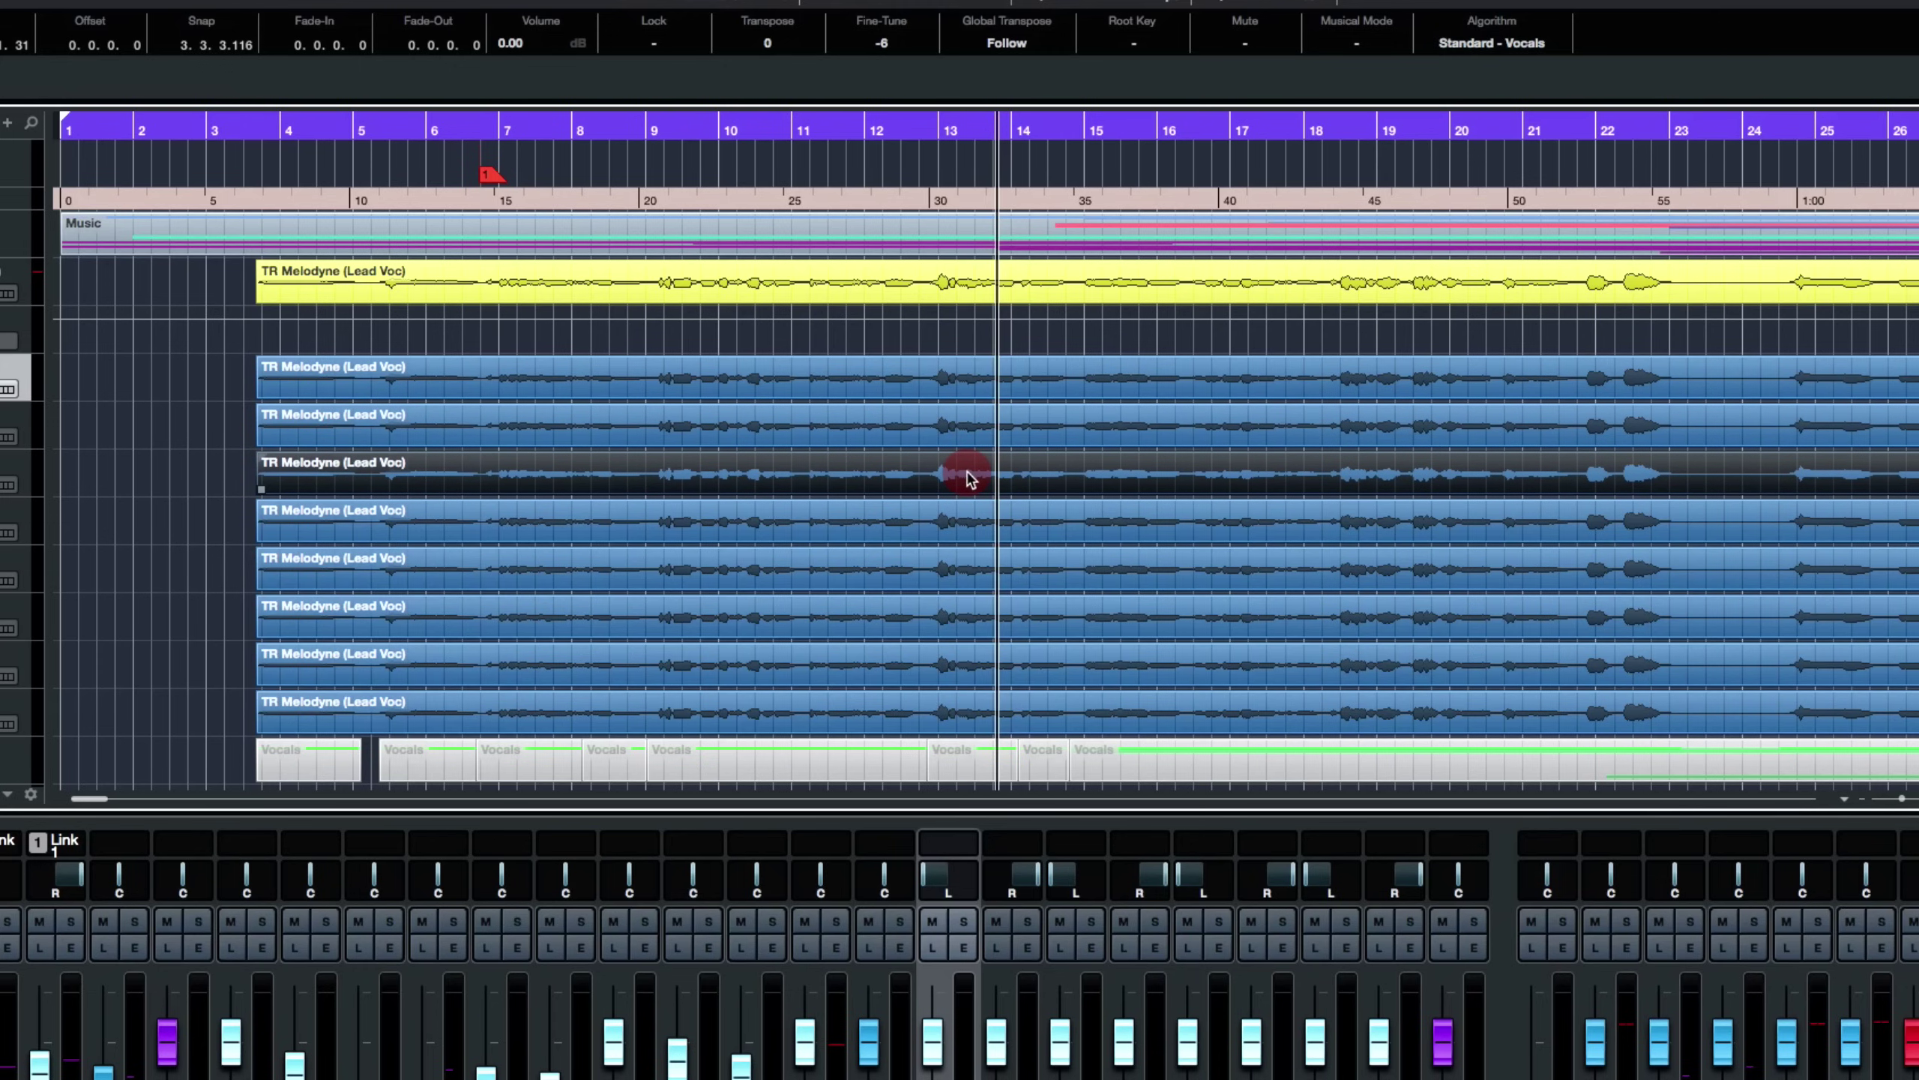
{"action": "left_click", "coordinate": [968, 519]}
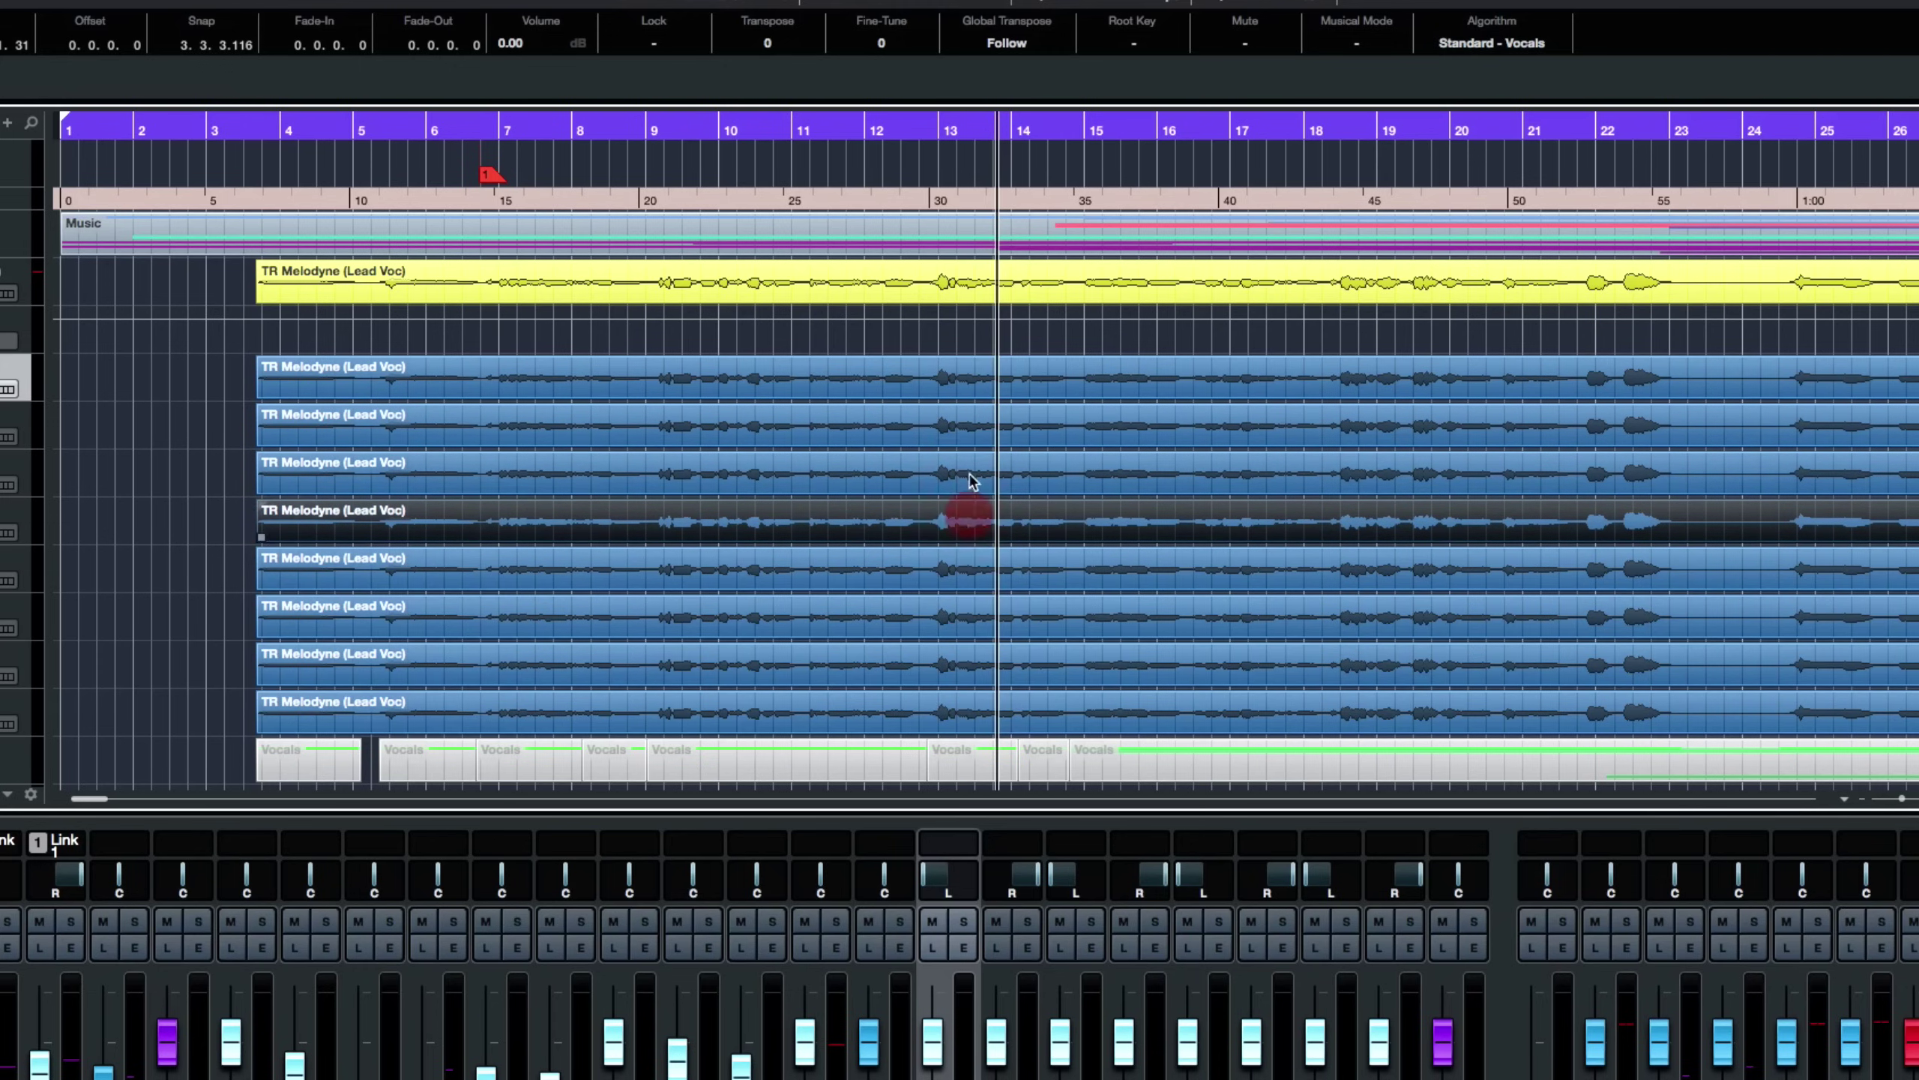
{"action": "left_click", "coordinate": [890, 41]}
{"action": "key", "text": "Return"}
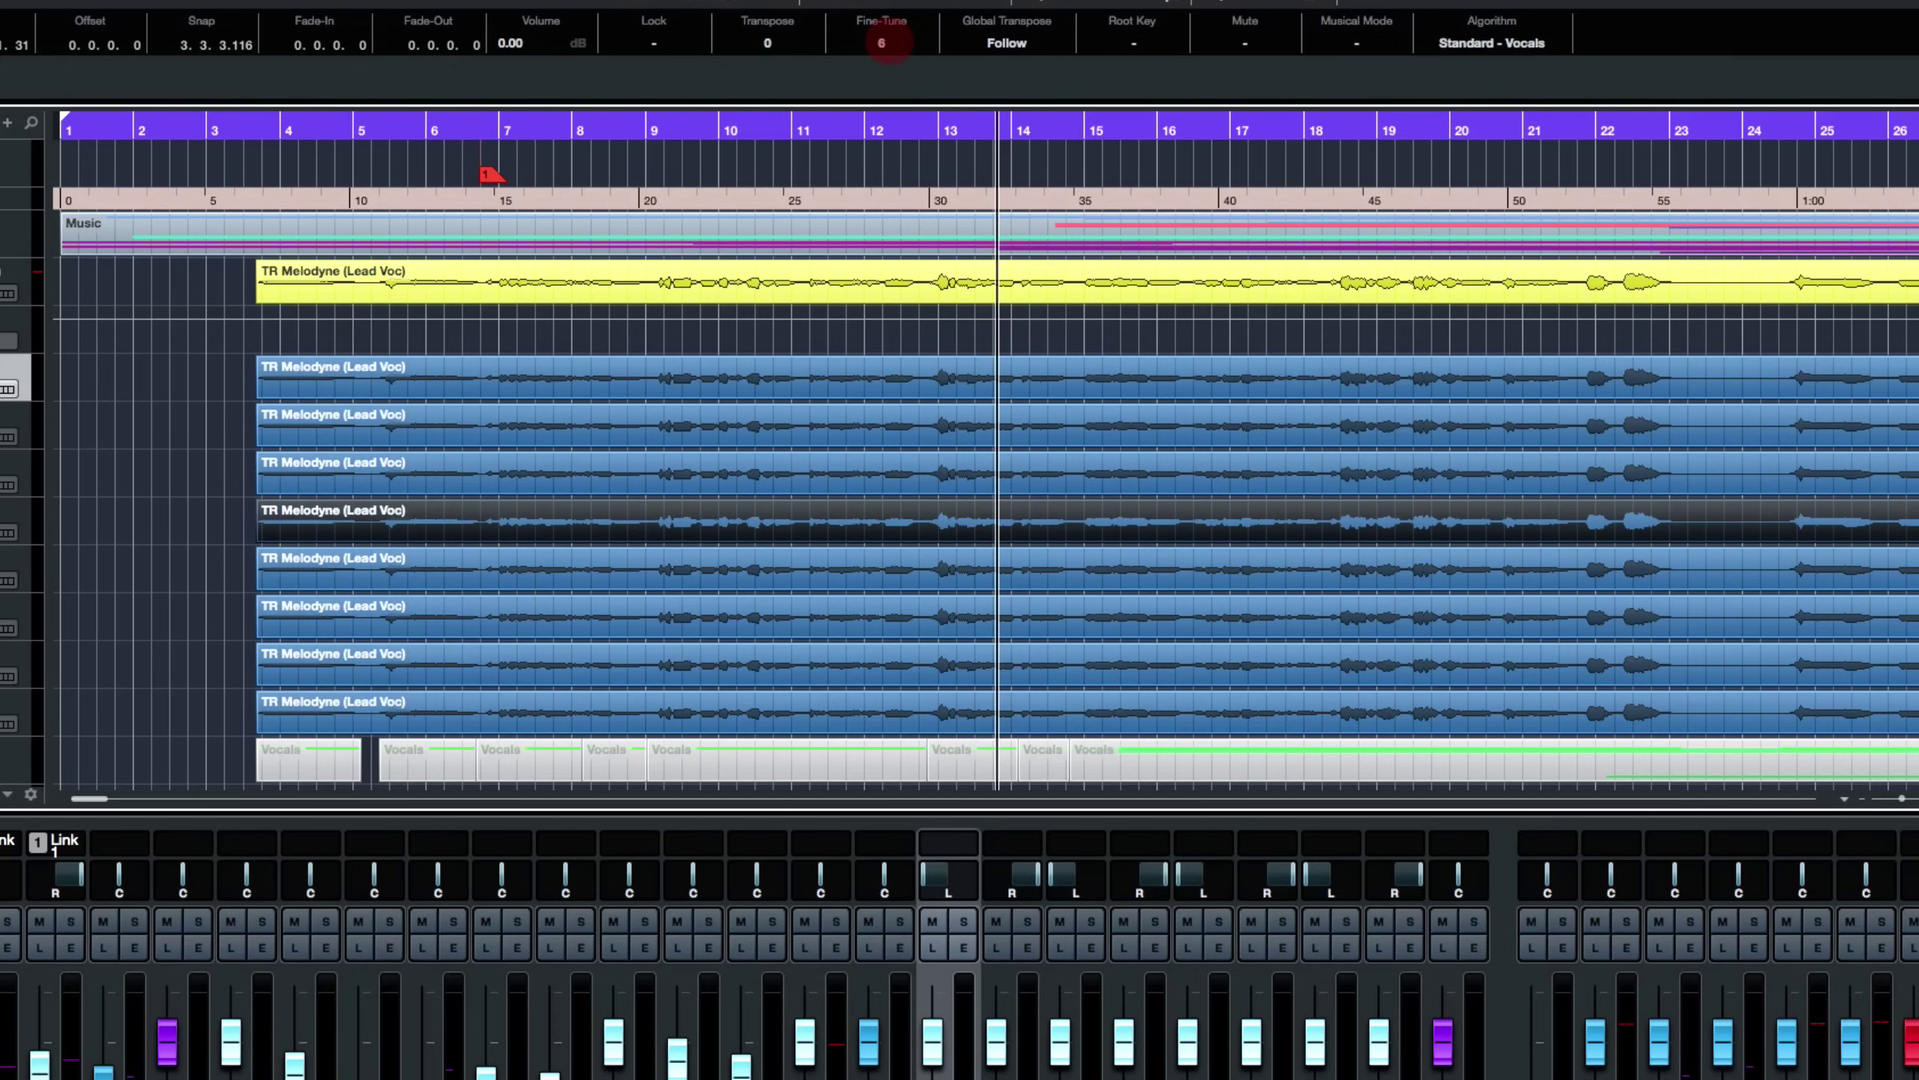
{"action": "left_click", "coordinate": [945, 559]}
{"action": "left_click", "coordinate": [888, 42]}
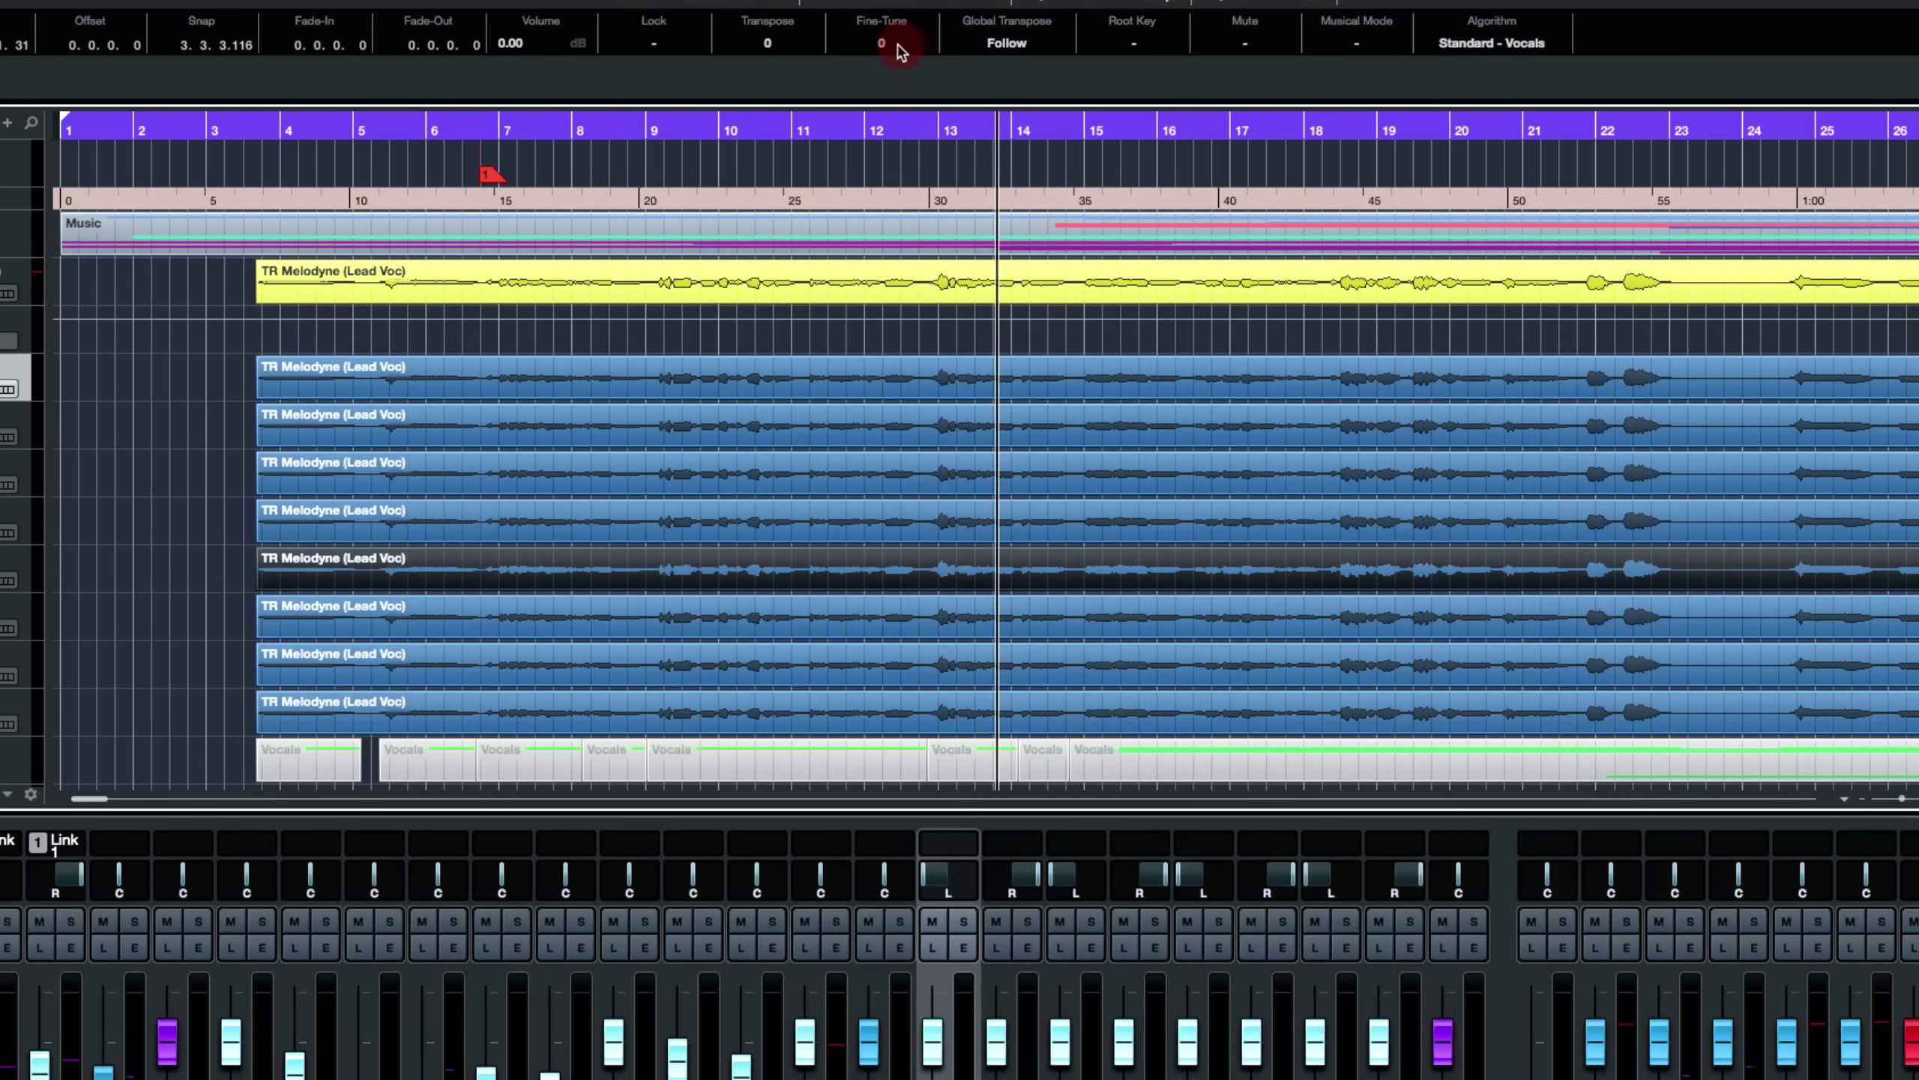
{"action": "key", "text": "Return"}
{"action": "left_click", "coordinate": [950, 612]}
{"action": "left_click", "coordinate": [882, 43]}
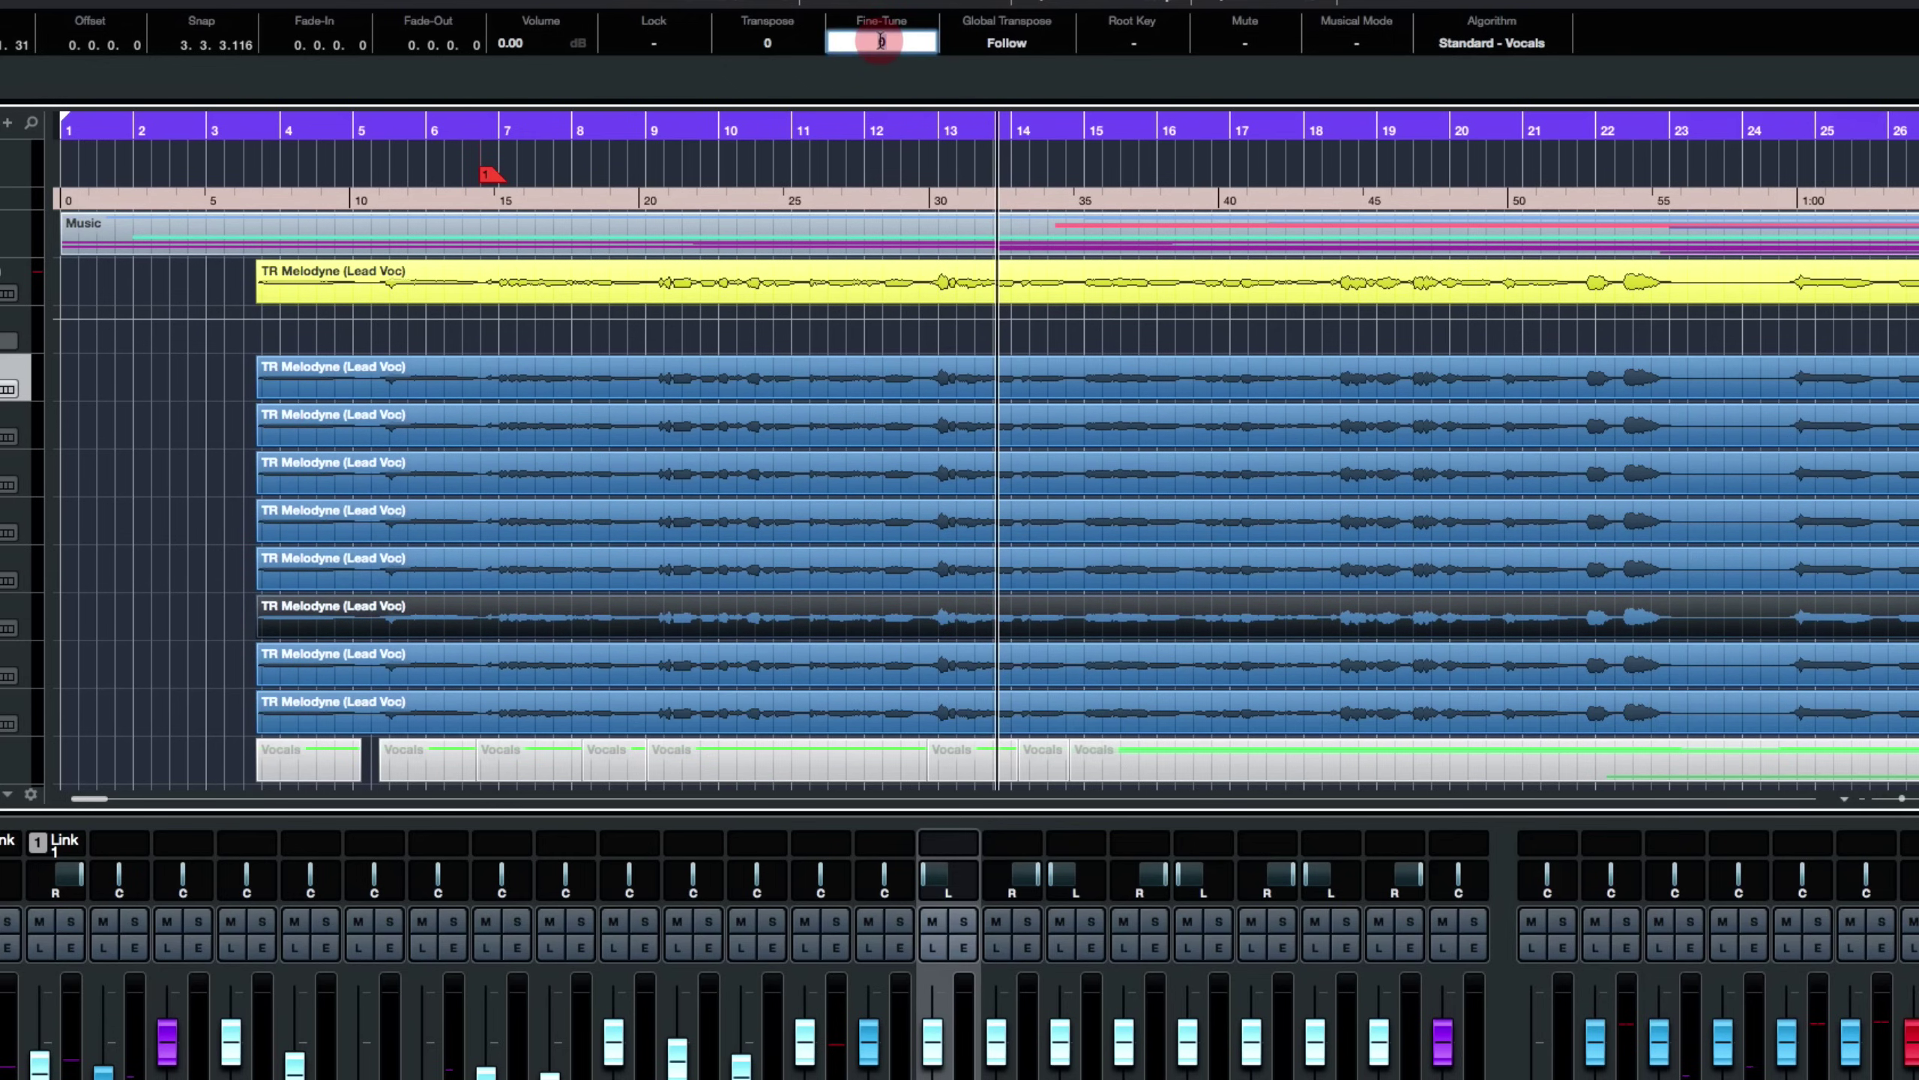
{"action": "key", "text": "Return"}
Set Fine-Tune to -1 on the Voc 7 event and 12 on the Voc 8 event.
{"action": "left_click", "coordinate": [951, 661]}
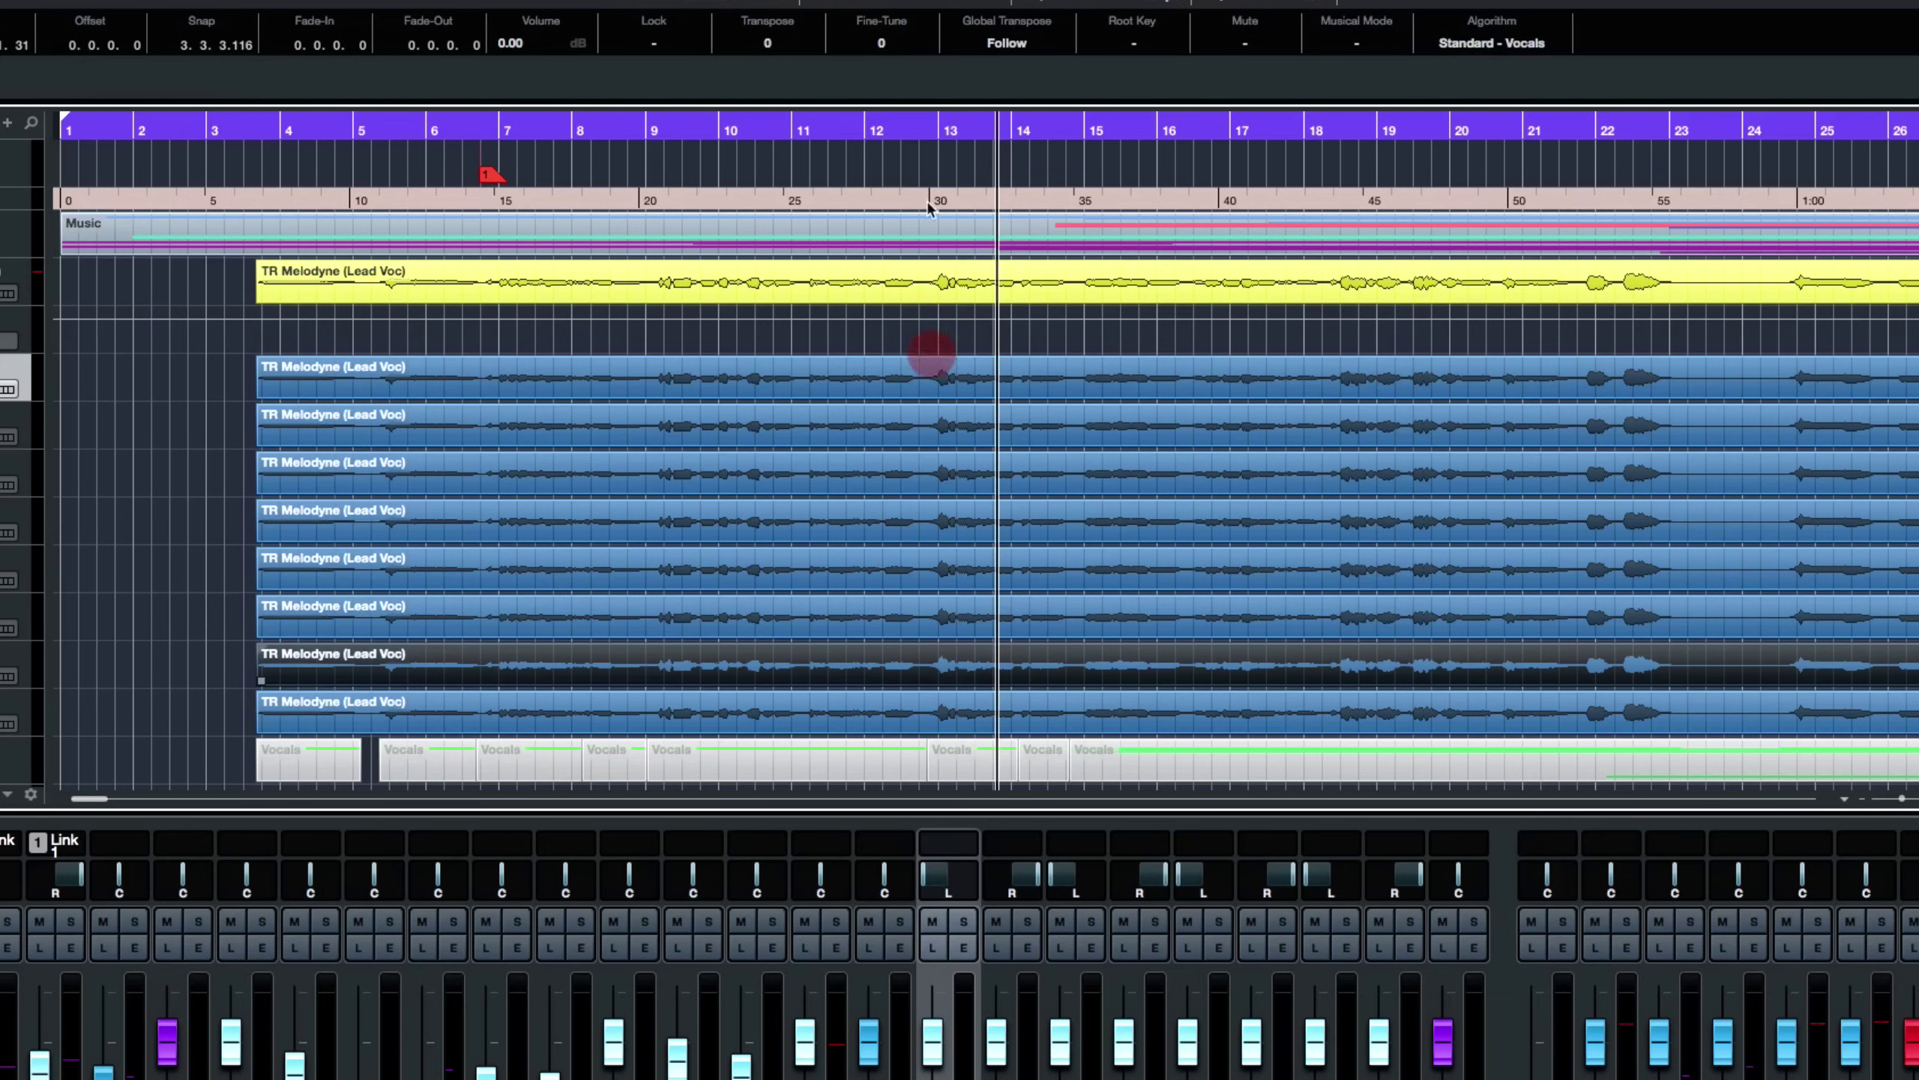
{"action": "left_click", "coordinate": [882, 43]}
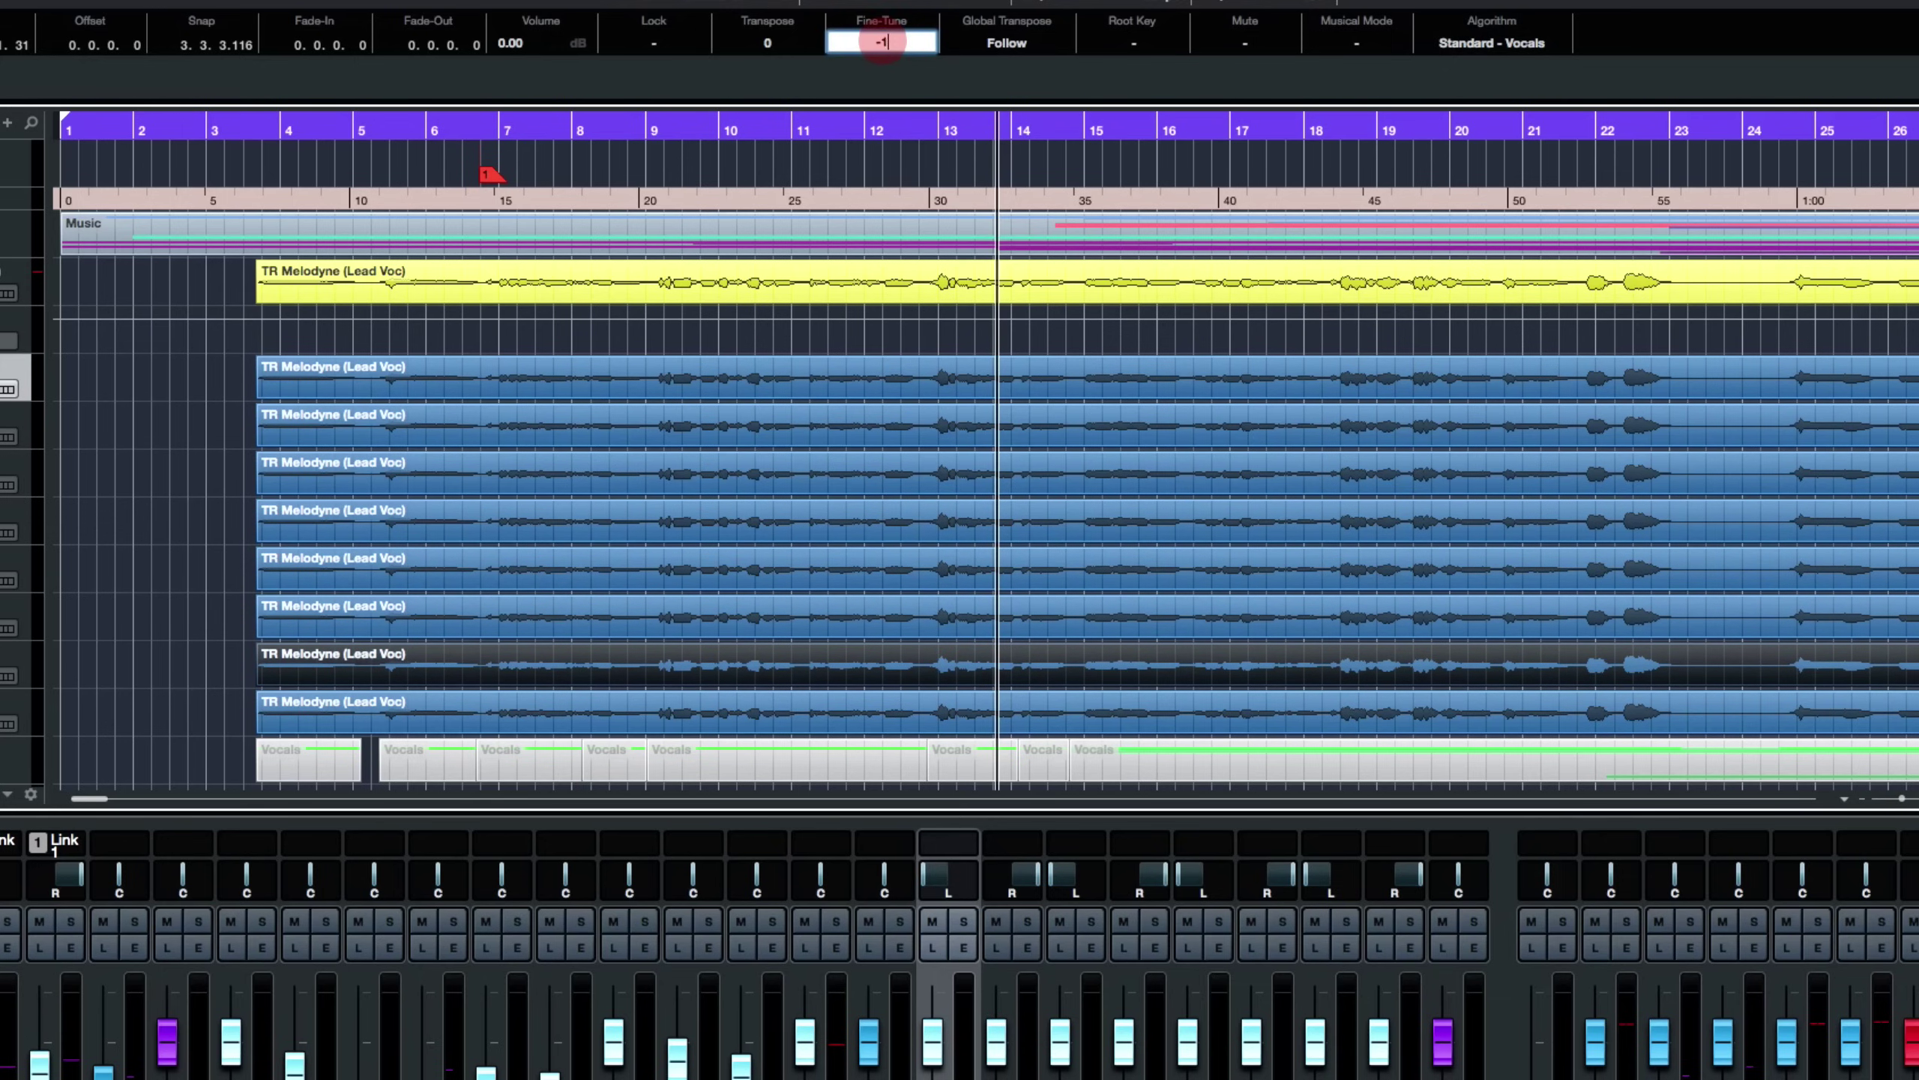
{"action": "type", "text": "-1"}
{"action": "key", "text": "Return"}
{"action": "left_click", "coordinate": [987, 716]}
{"action": "left_click", "coordinate": [890, 43]}
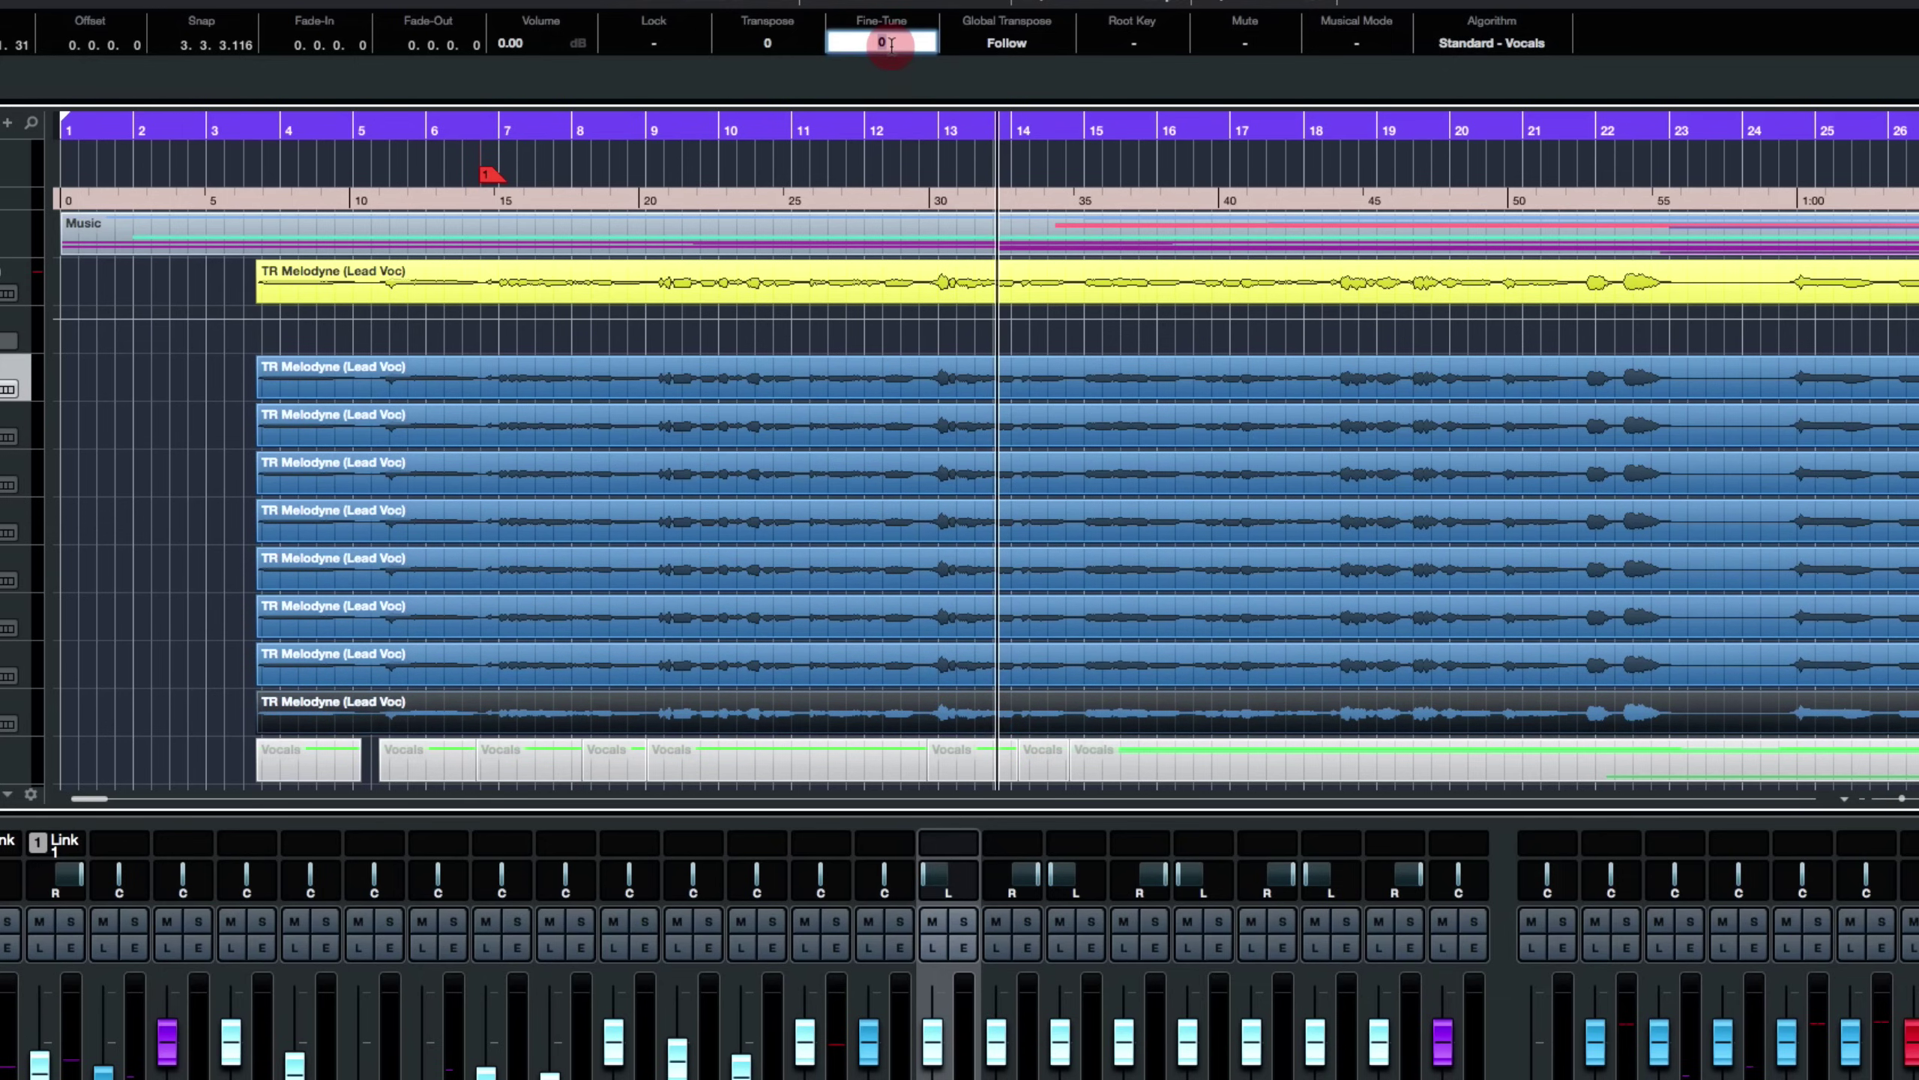
{"action": "type", "text": "12"}
{"action": "key", "text": "Return"}
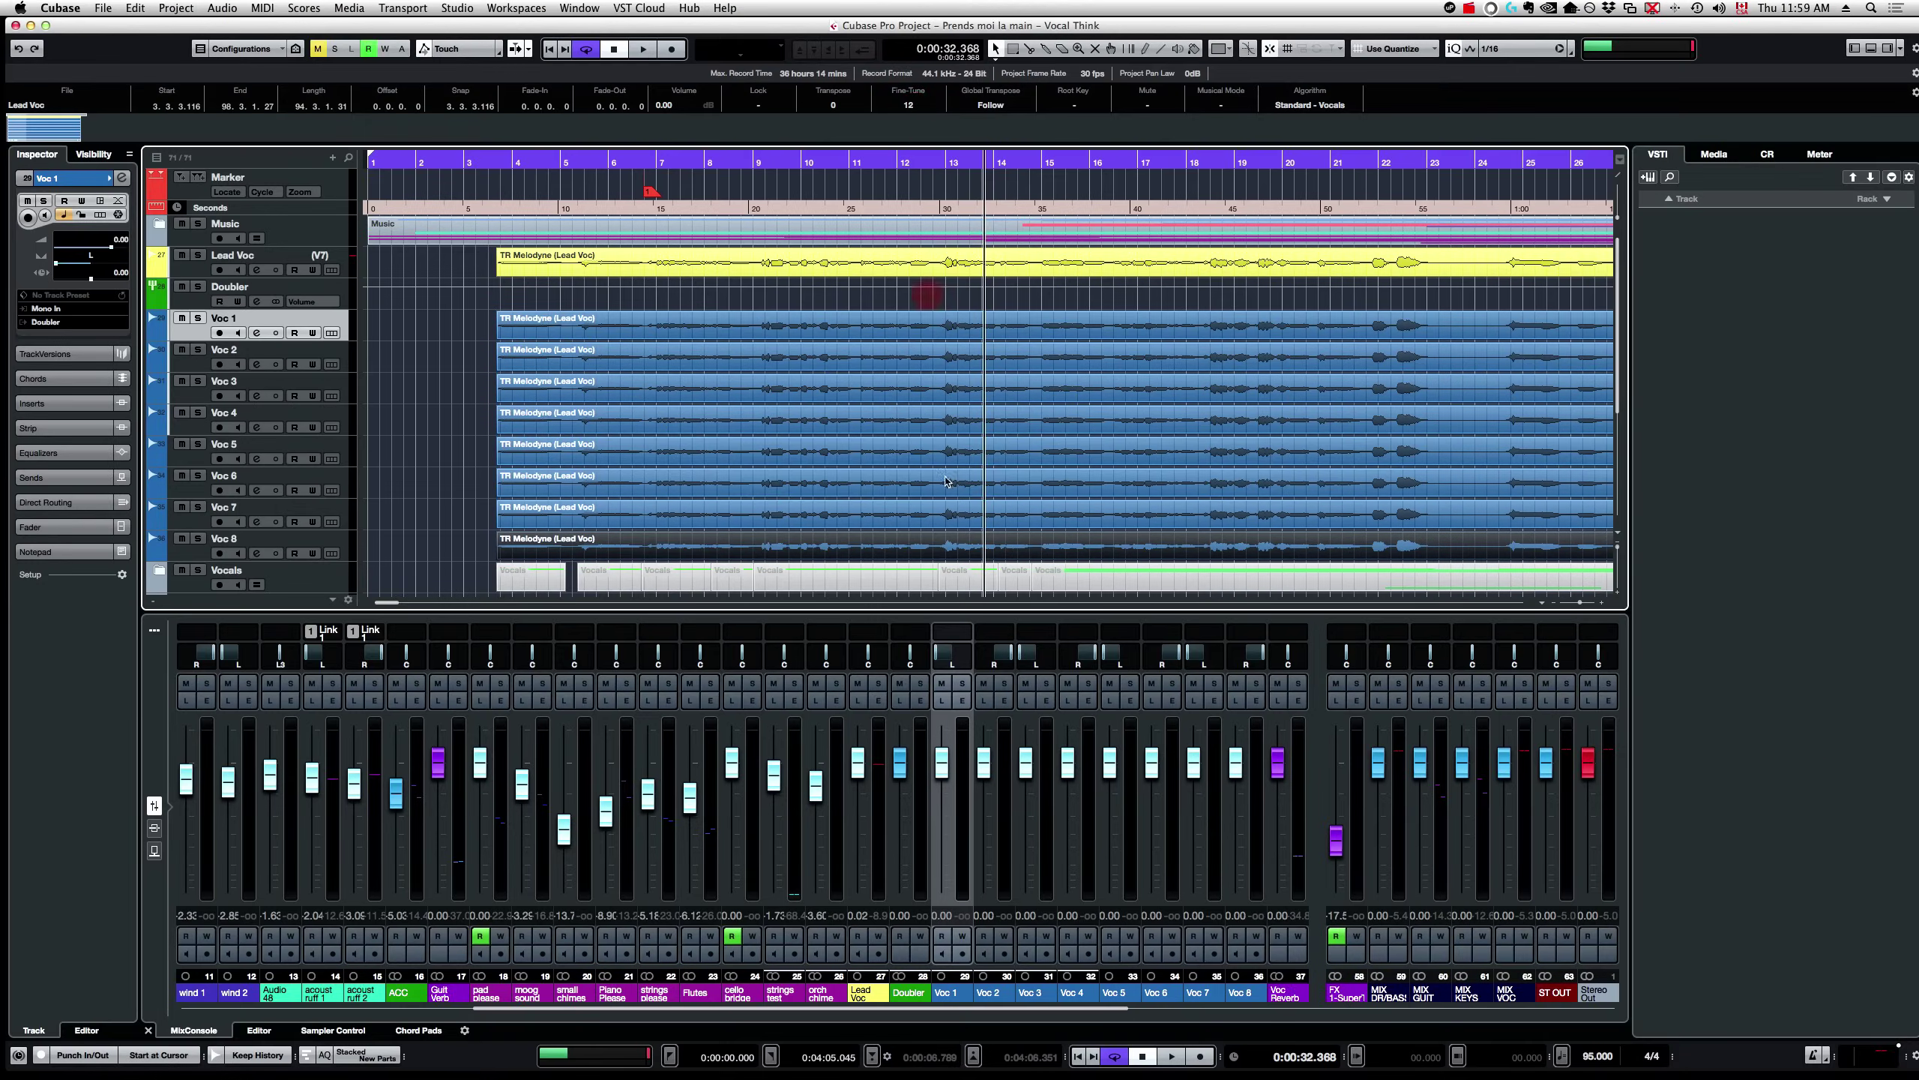
{"action": "left_click", "coordinate": [963, 528]}
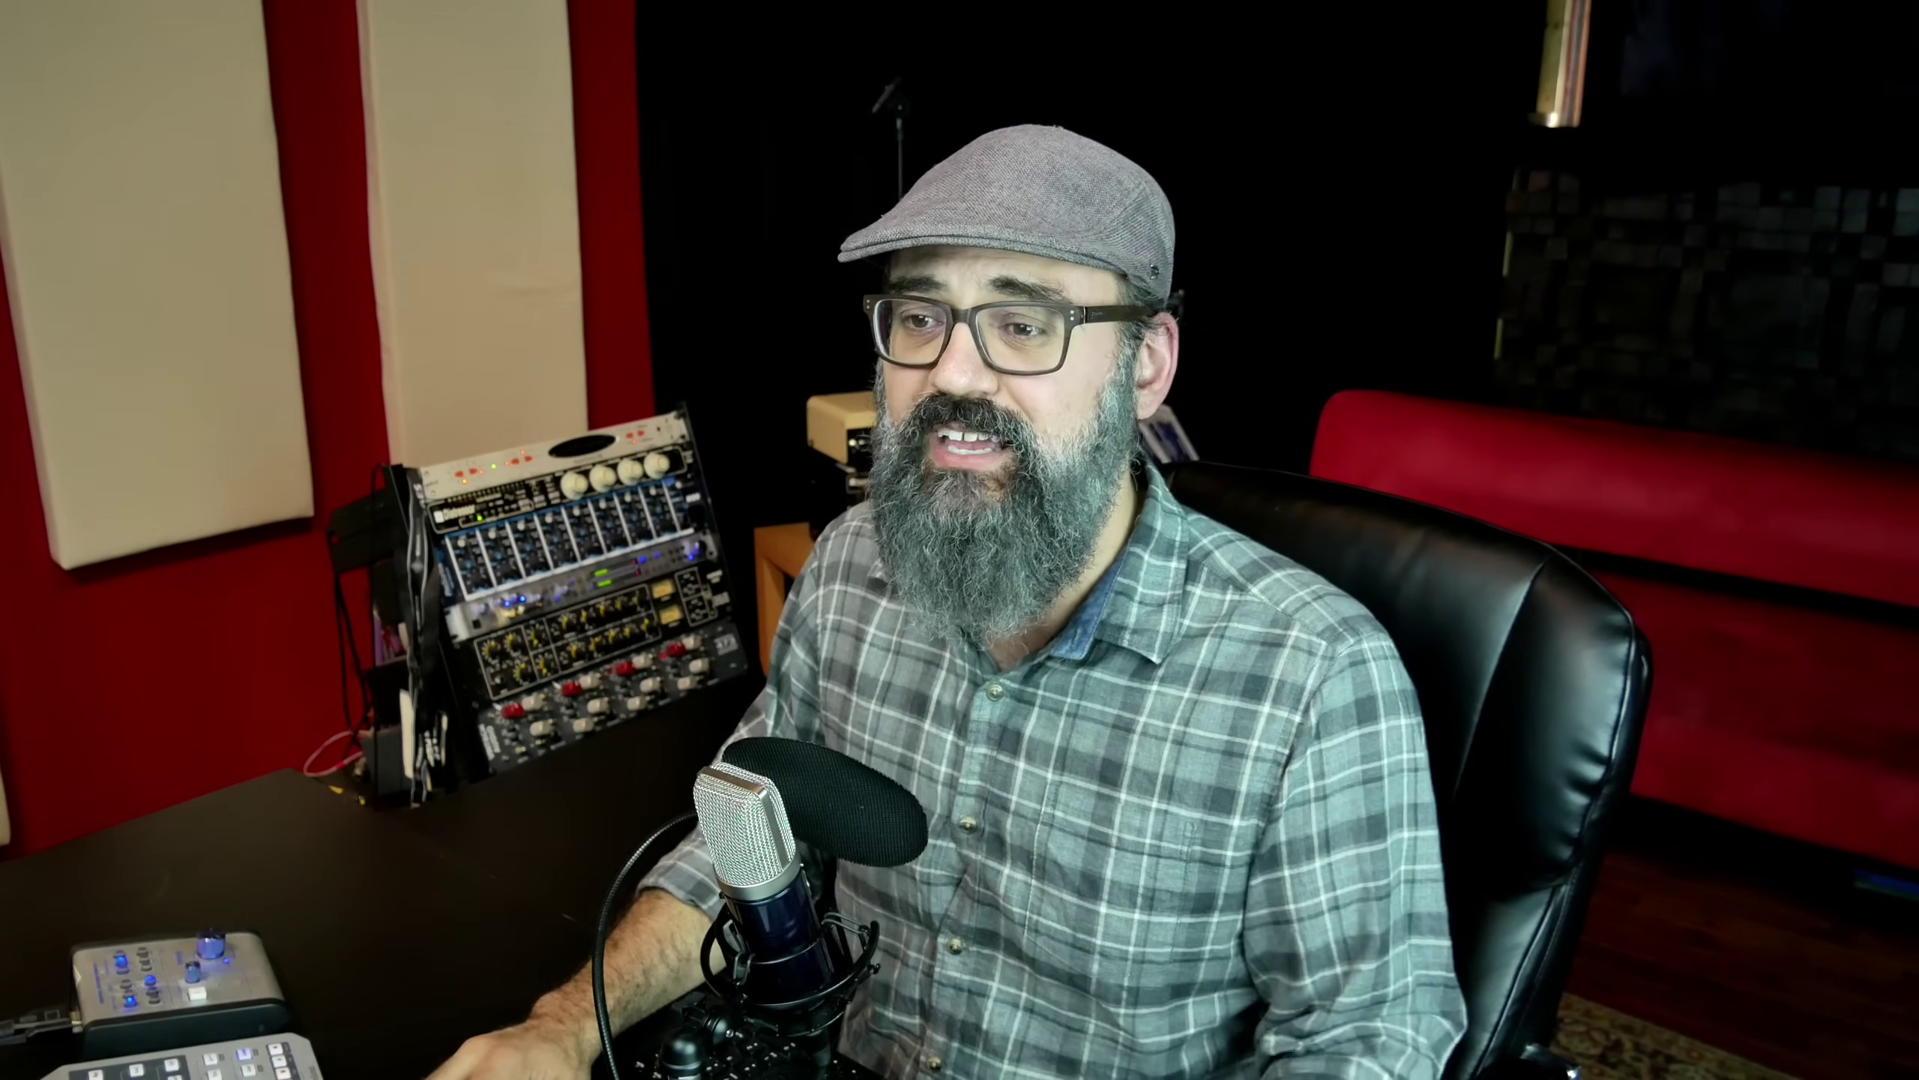
{"action": "left_click", "coordinate": [230, 314]}
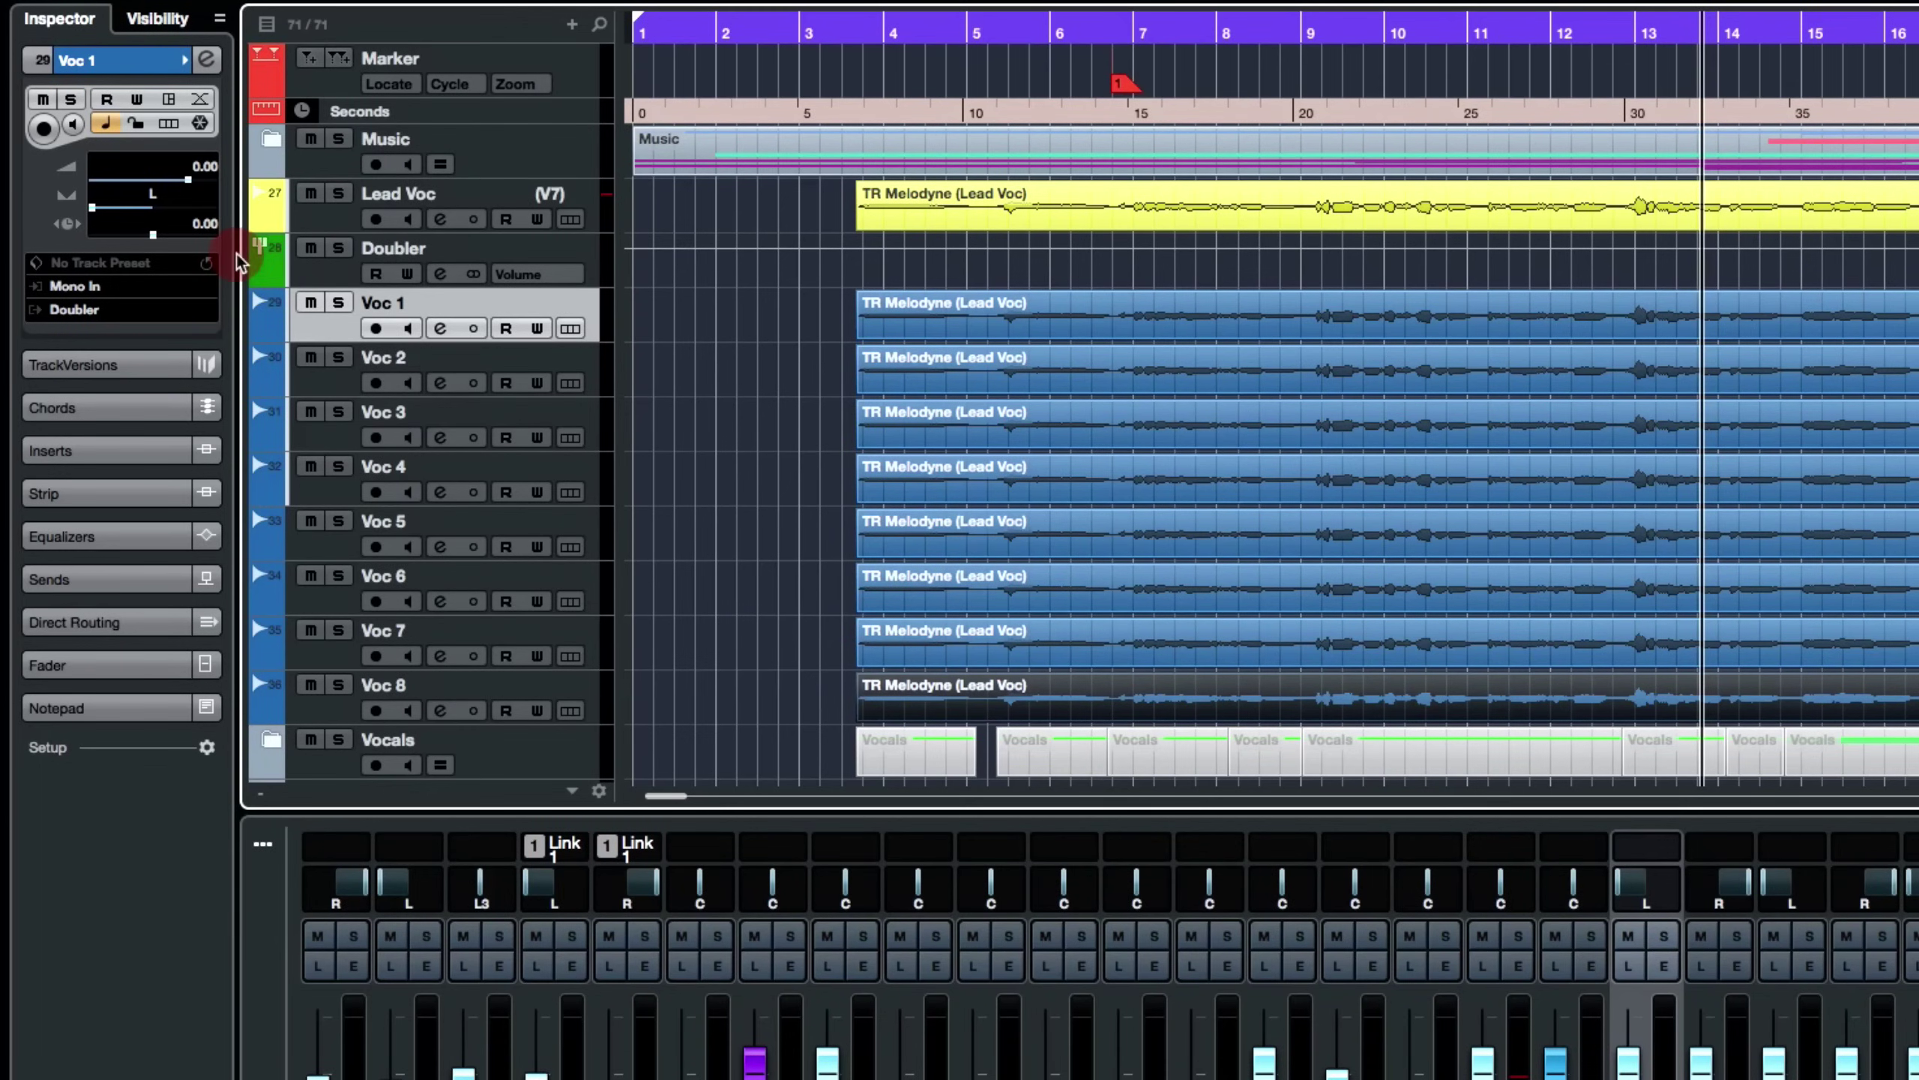
Set track delays of 10 ms on Voc 1, 24 ms on Voc 2 and 24 ms on Voc 3.
{"action": "double_click", "coordinate": [201, 227]}
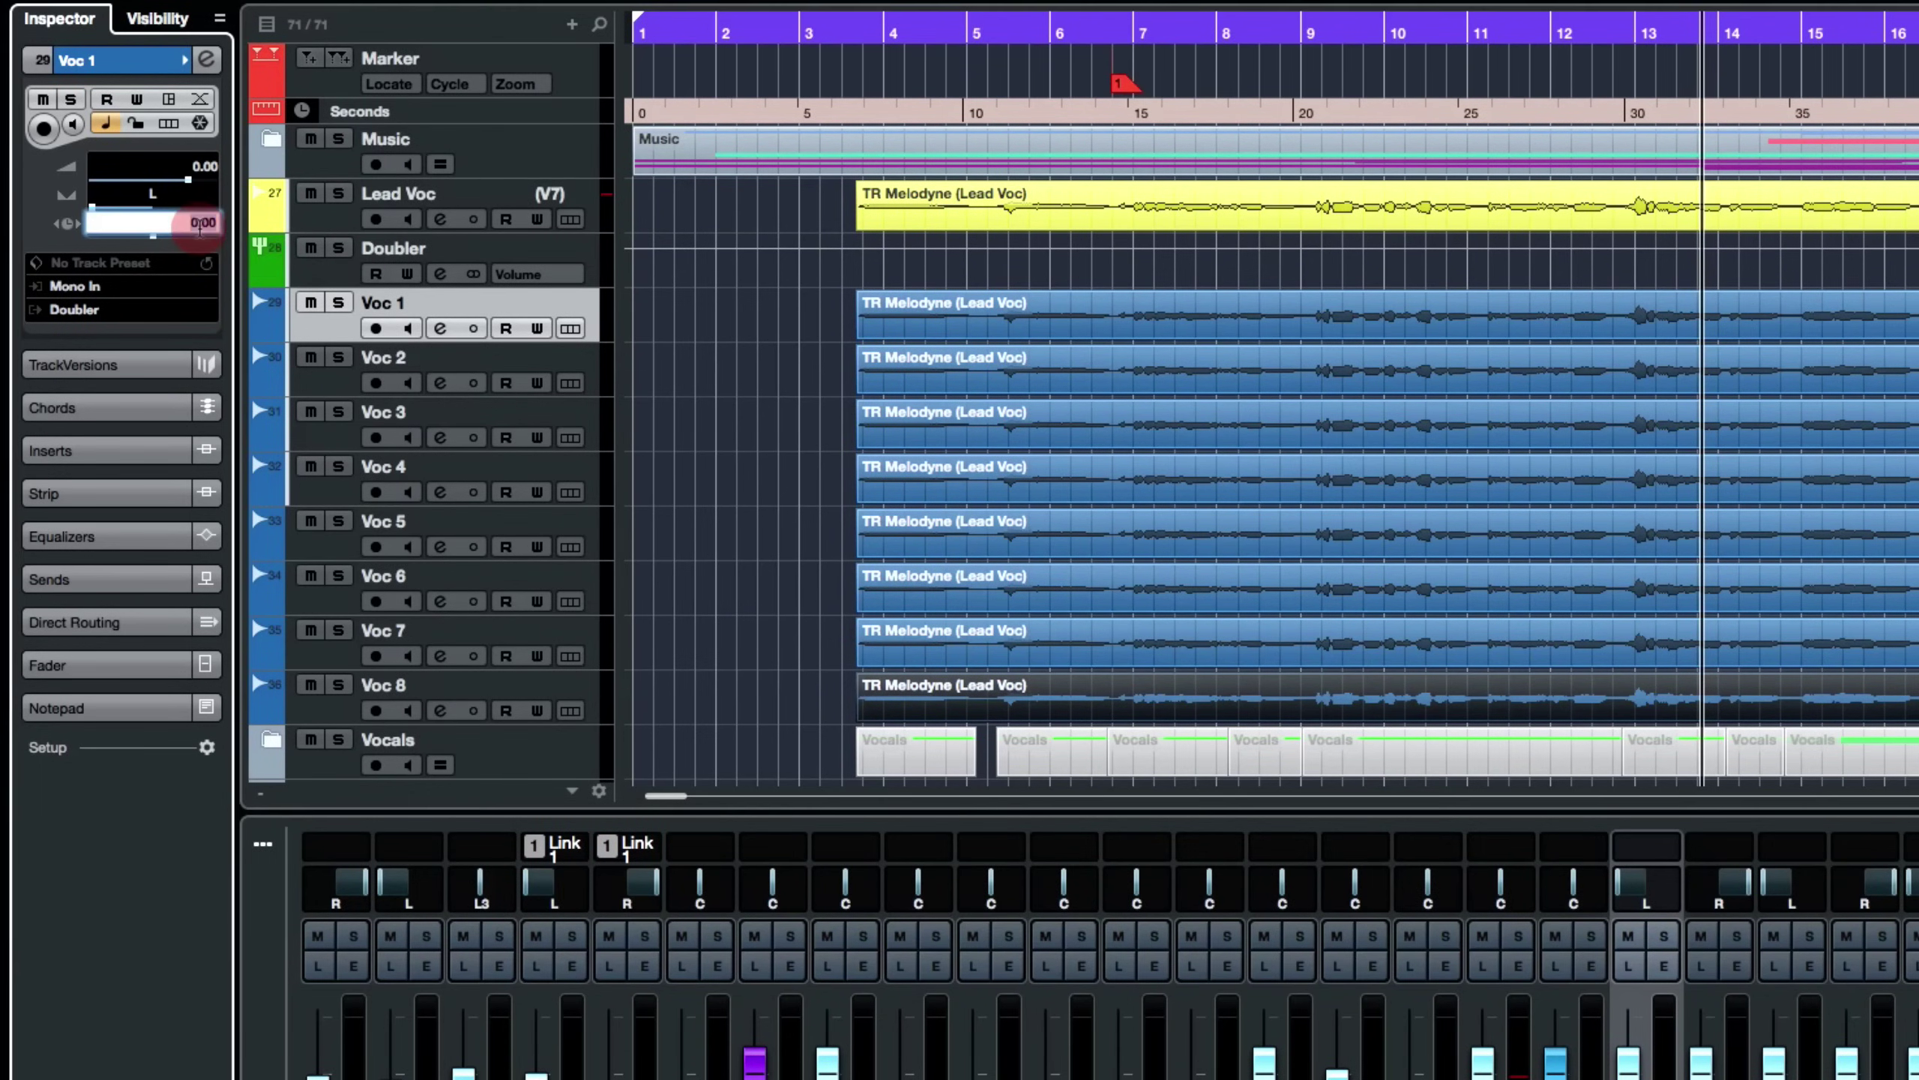
{"action": "type", "text": "10"}
{"action": "key", "text": "Return"}
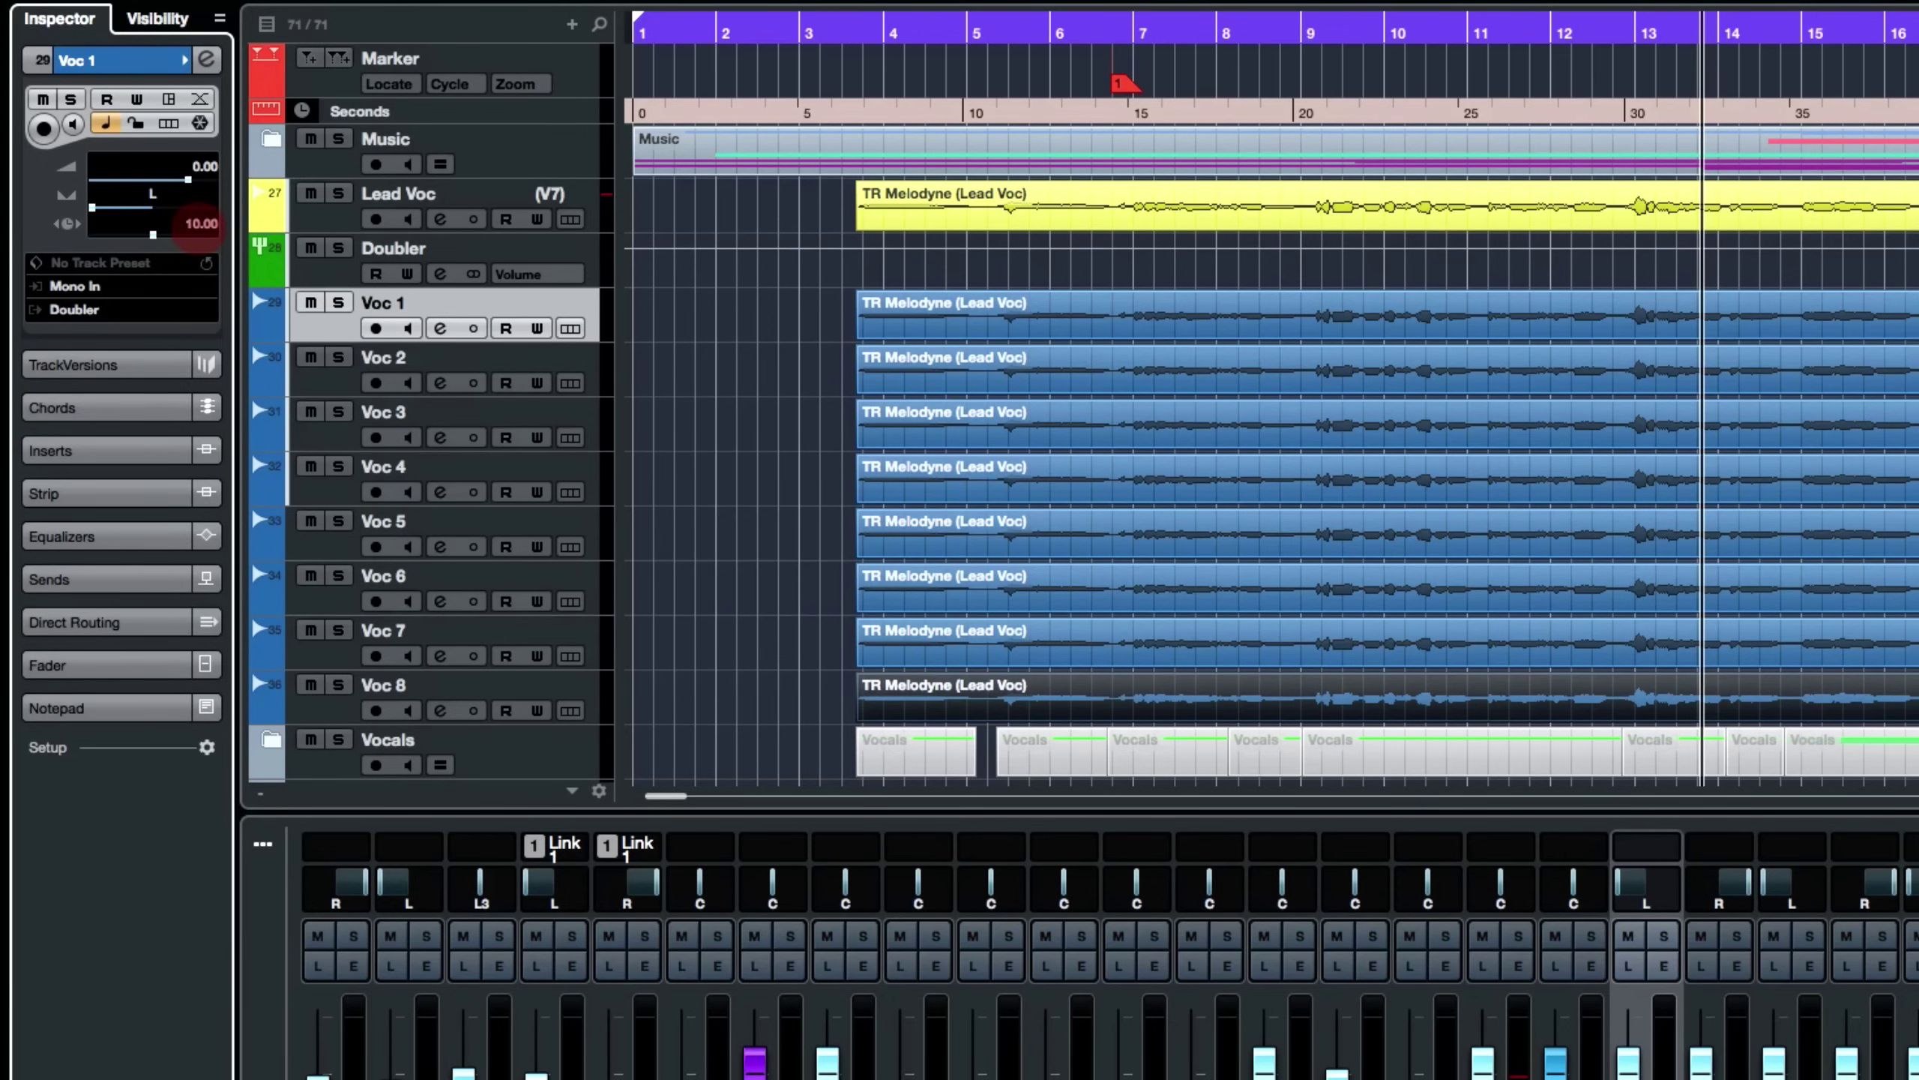
{"action": "left_click", "coordinate": [75, 309]}
{"action": "left_click", "coordinate": [493, 342]}
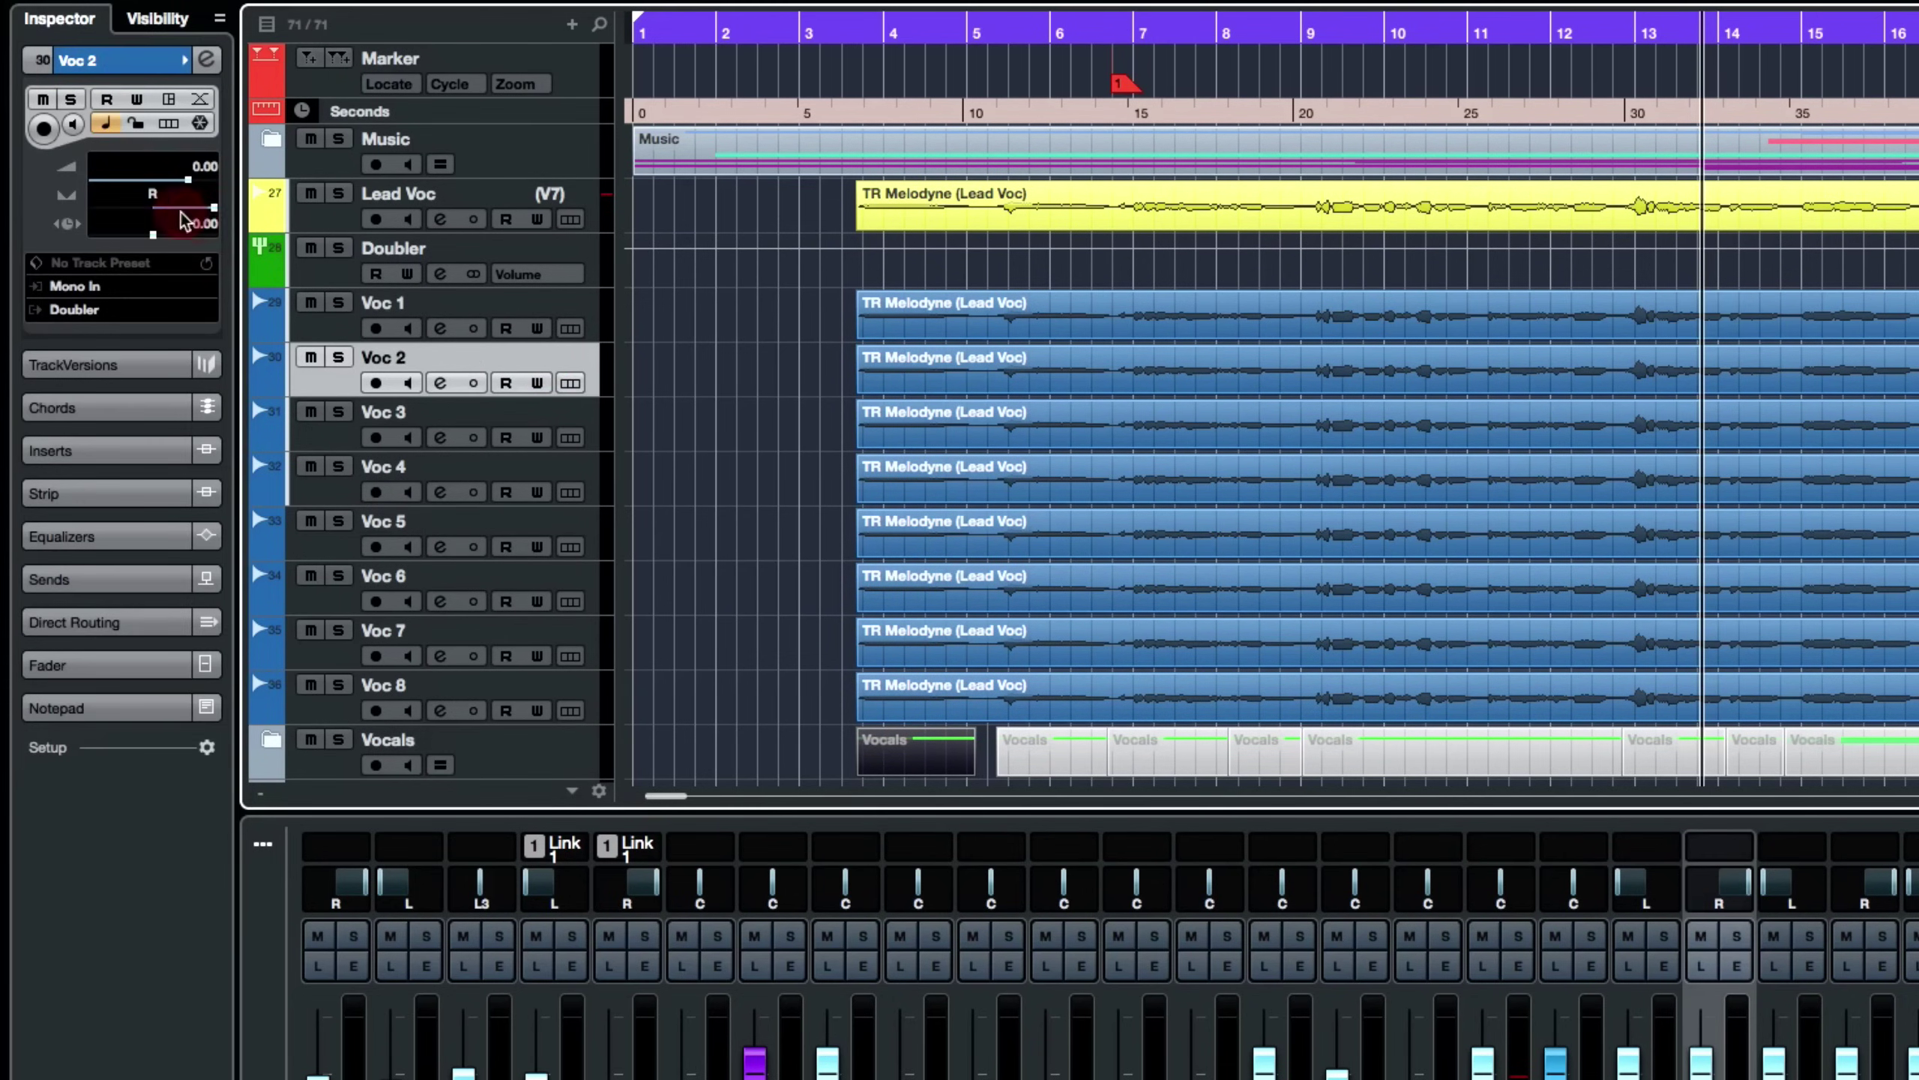
{"action": "double_click", "coordinate": [212, 221]}
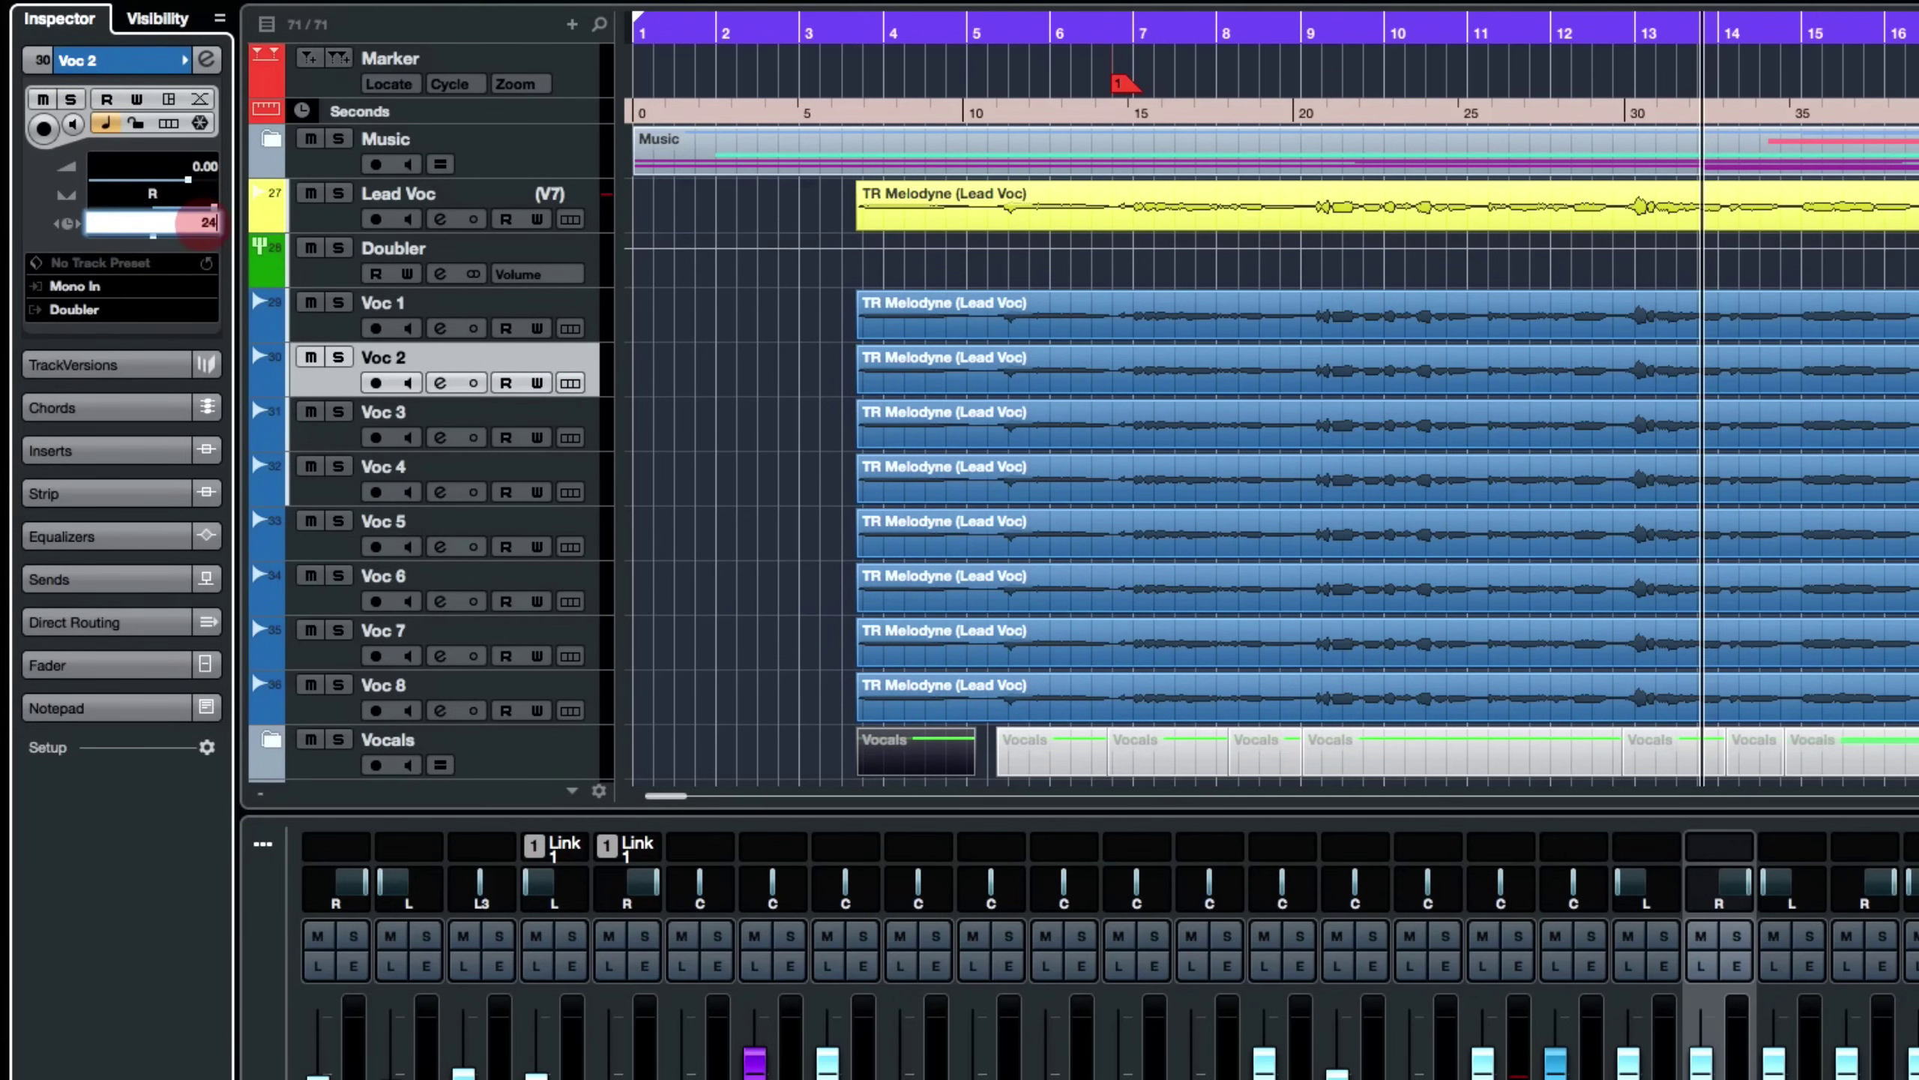
{"action": "key", "text": "Return"}
{"action": "left_click", "coordinate": [500, 429]}
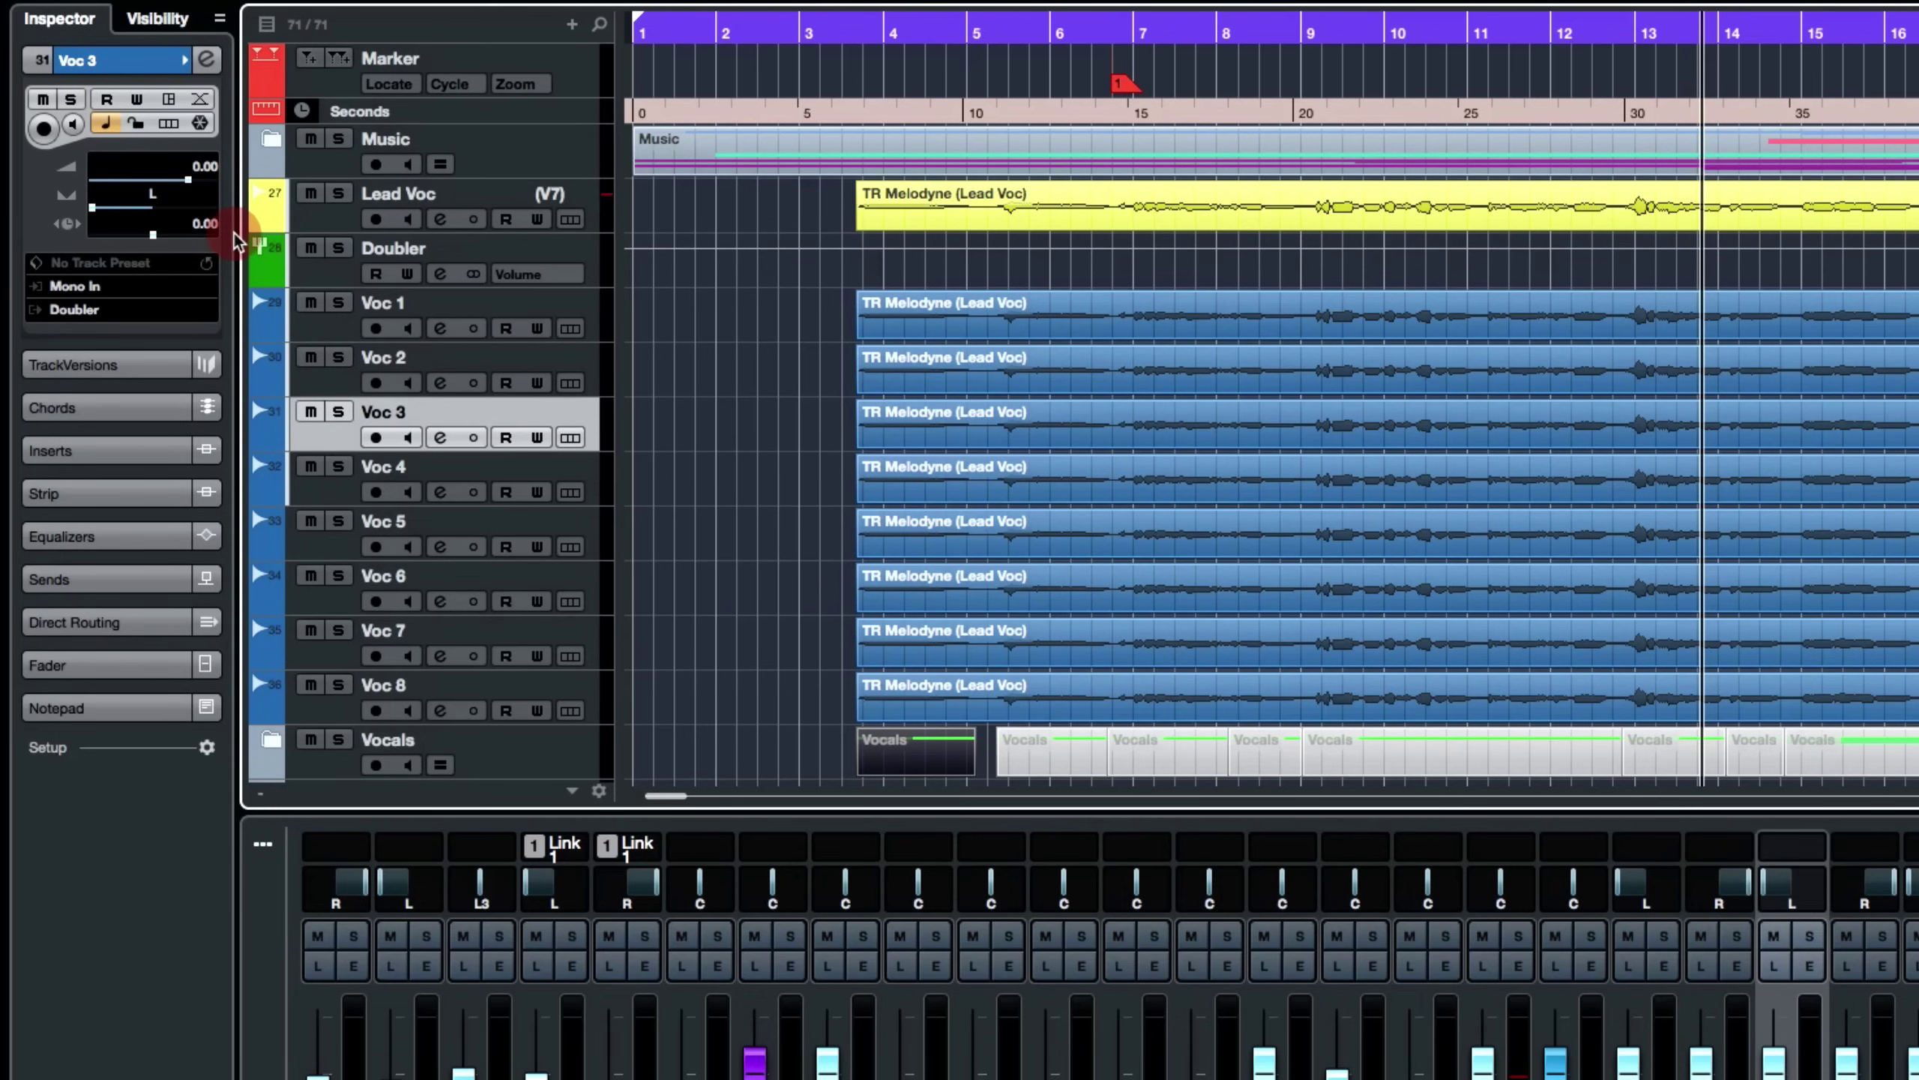
{"action": "double_click", "coordinate": [213, 223]}
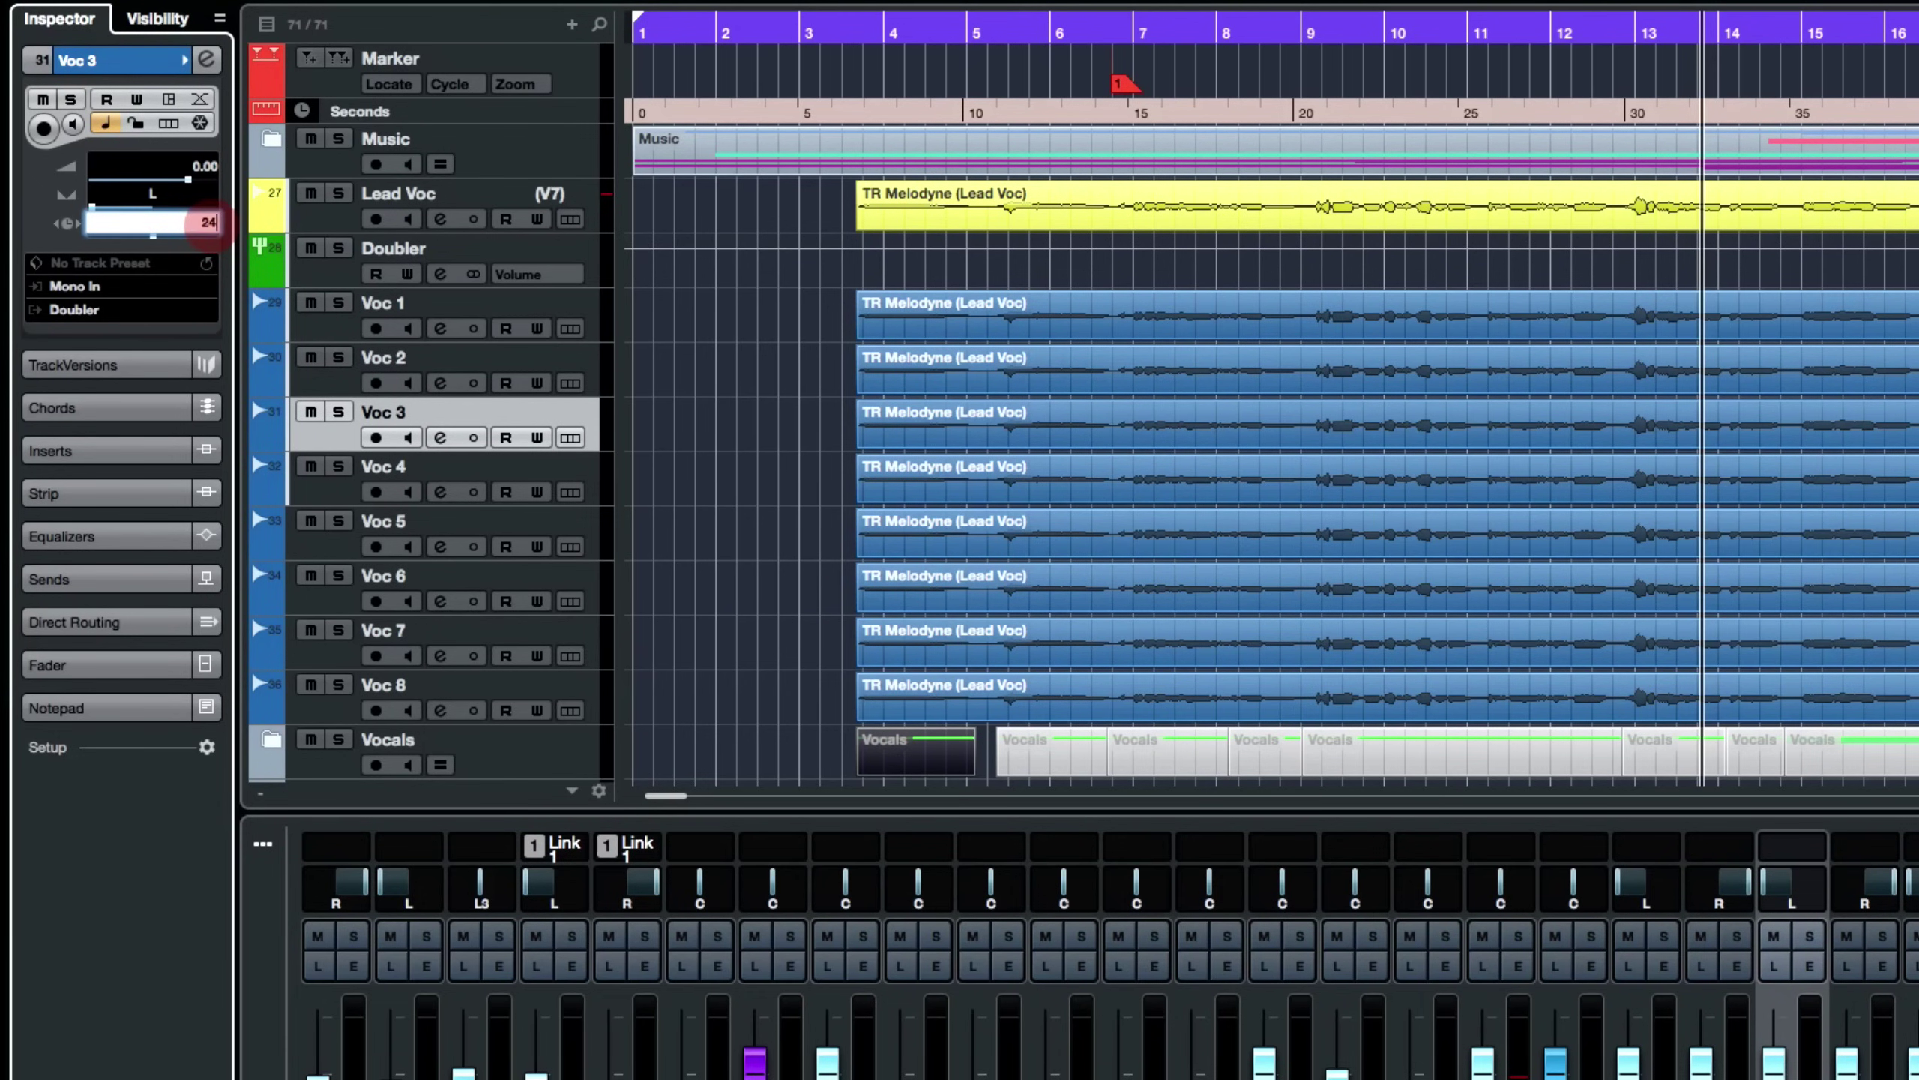
{"action": "key", "text": "Return"}
Set track delays of 10 ms on Voc 4, 10 ms on Voc 5 and 24 ms on Voc 6.
{"action": "left_click", "coordinate": [423, 463]}
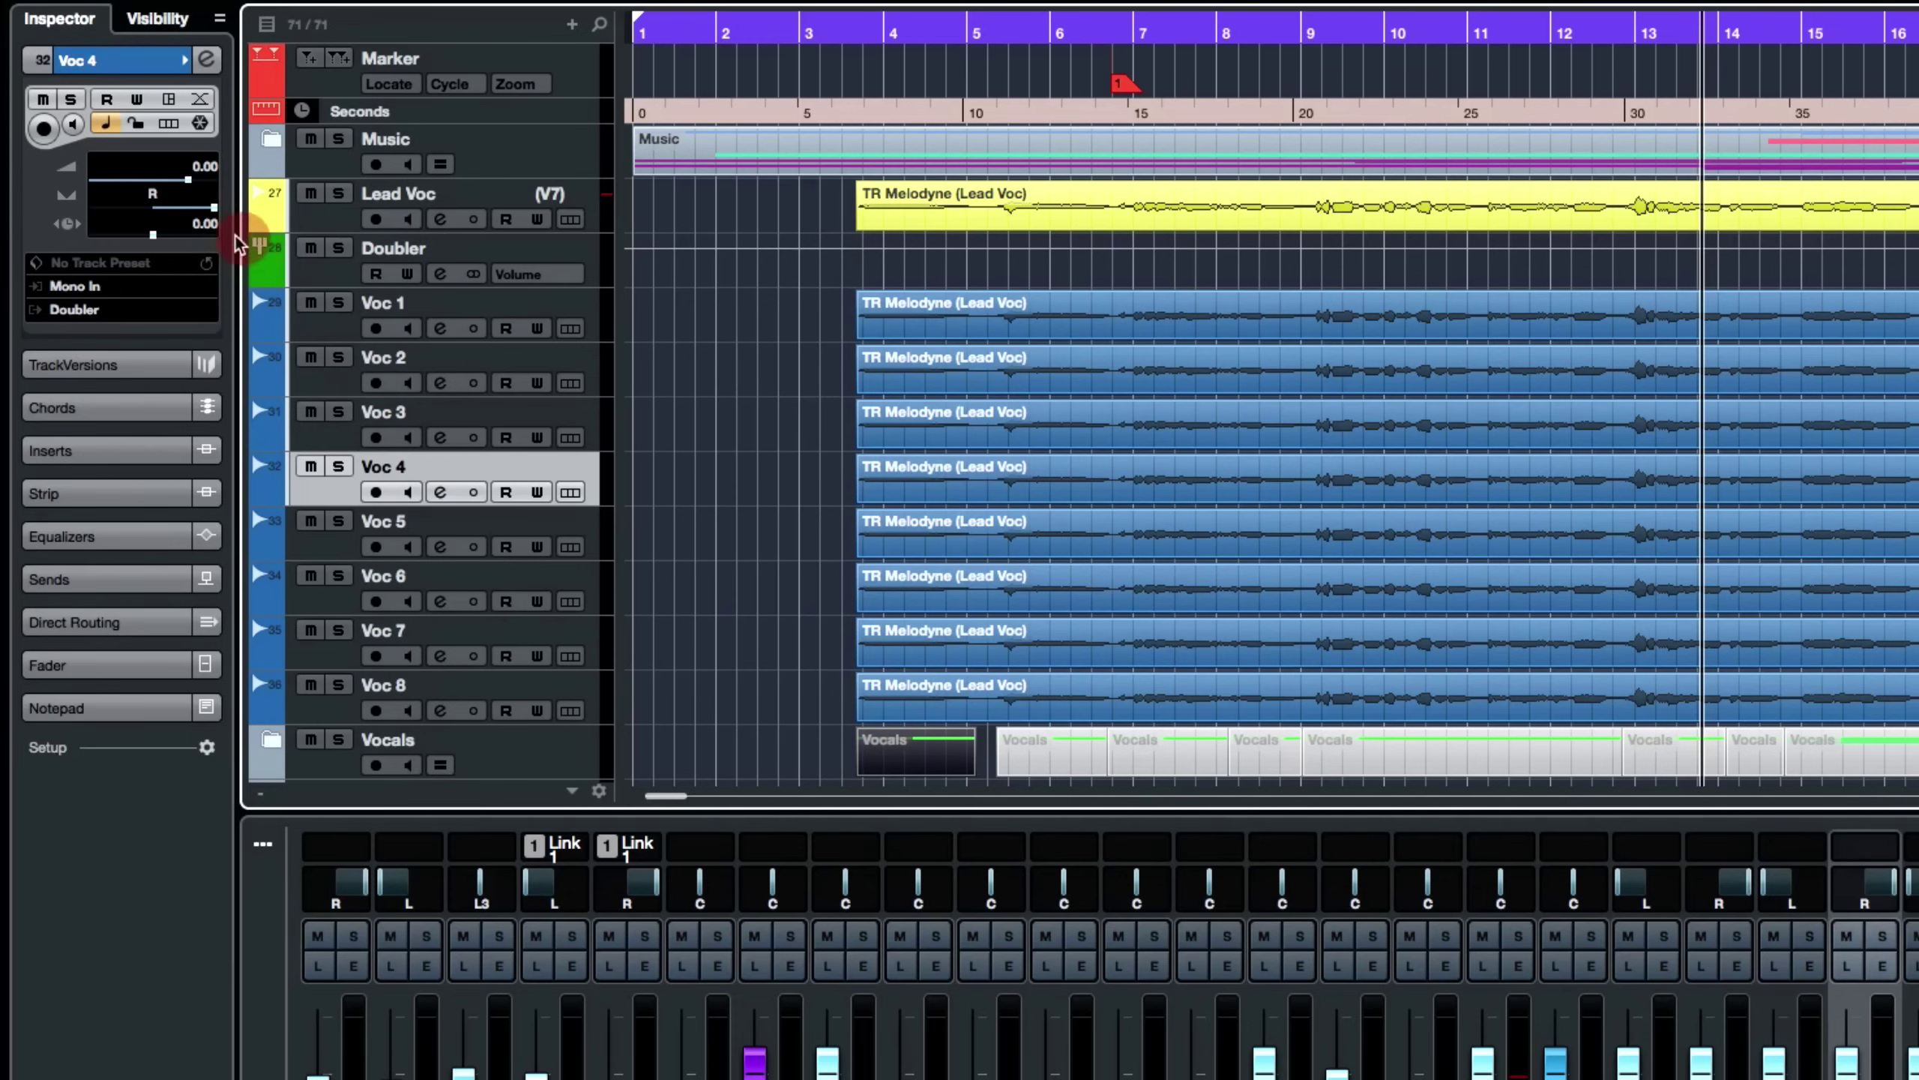
{"action": "double_click", "coordinate": [212, 222]}
{"action": "type", "text": "10"}
{"action": "key", "text": "Return"}
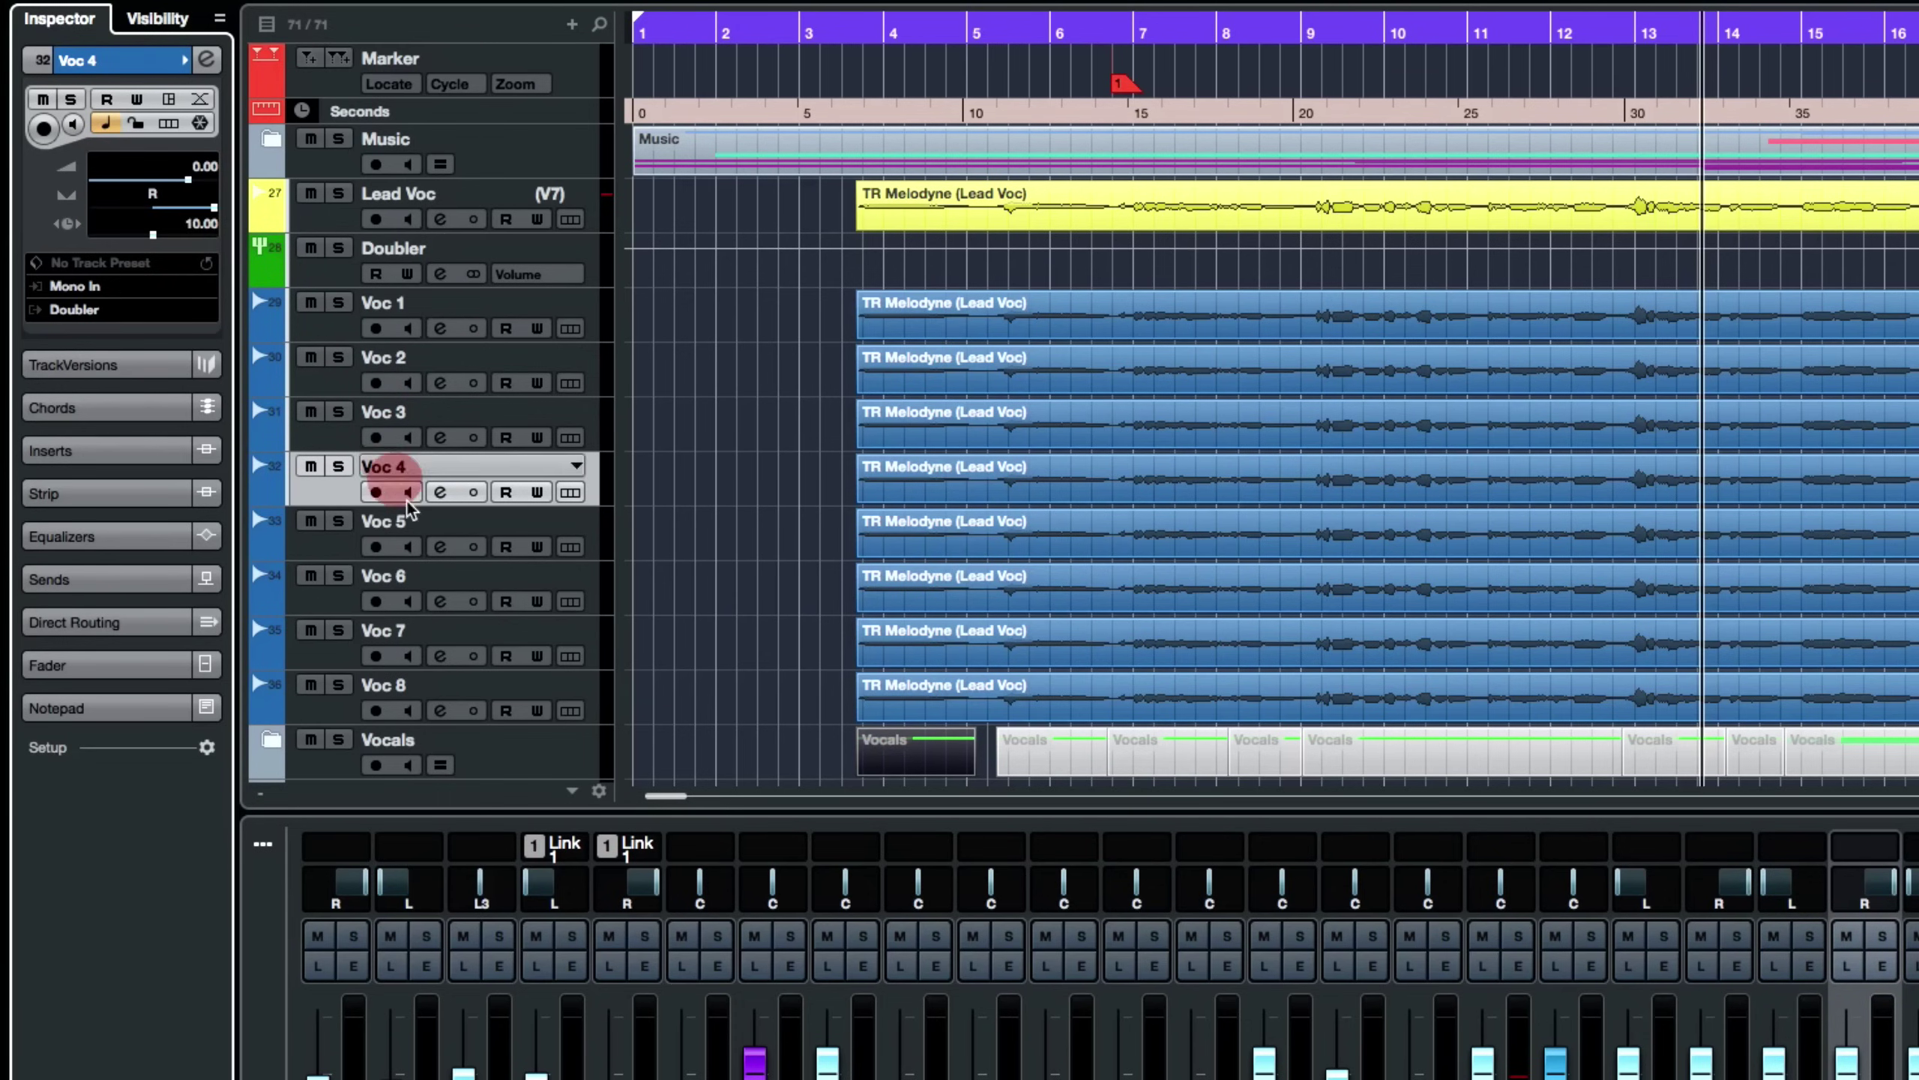
{"action": "left_click", "coordinate": [423, 522]}
{"action": "double_click", "coordinate": [214, 222]}
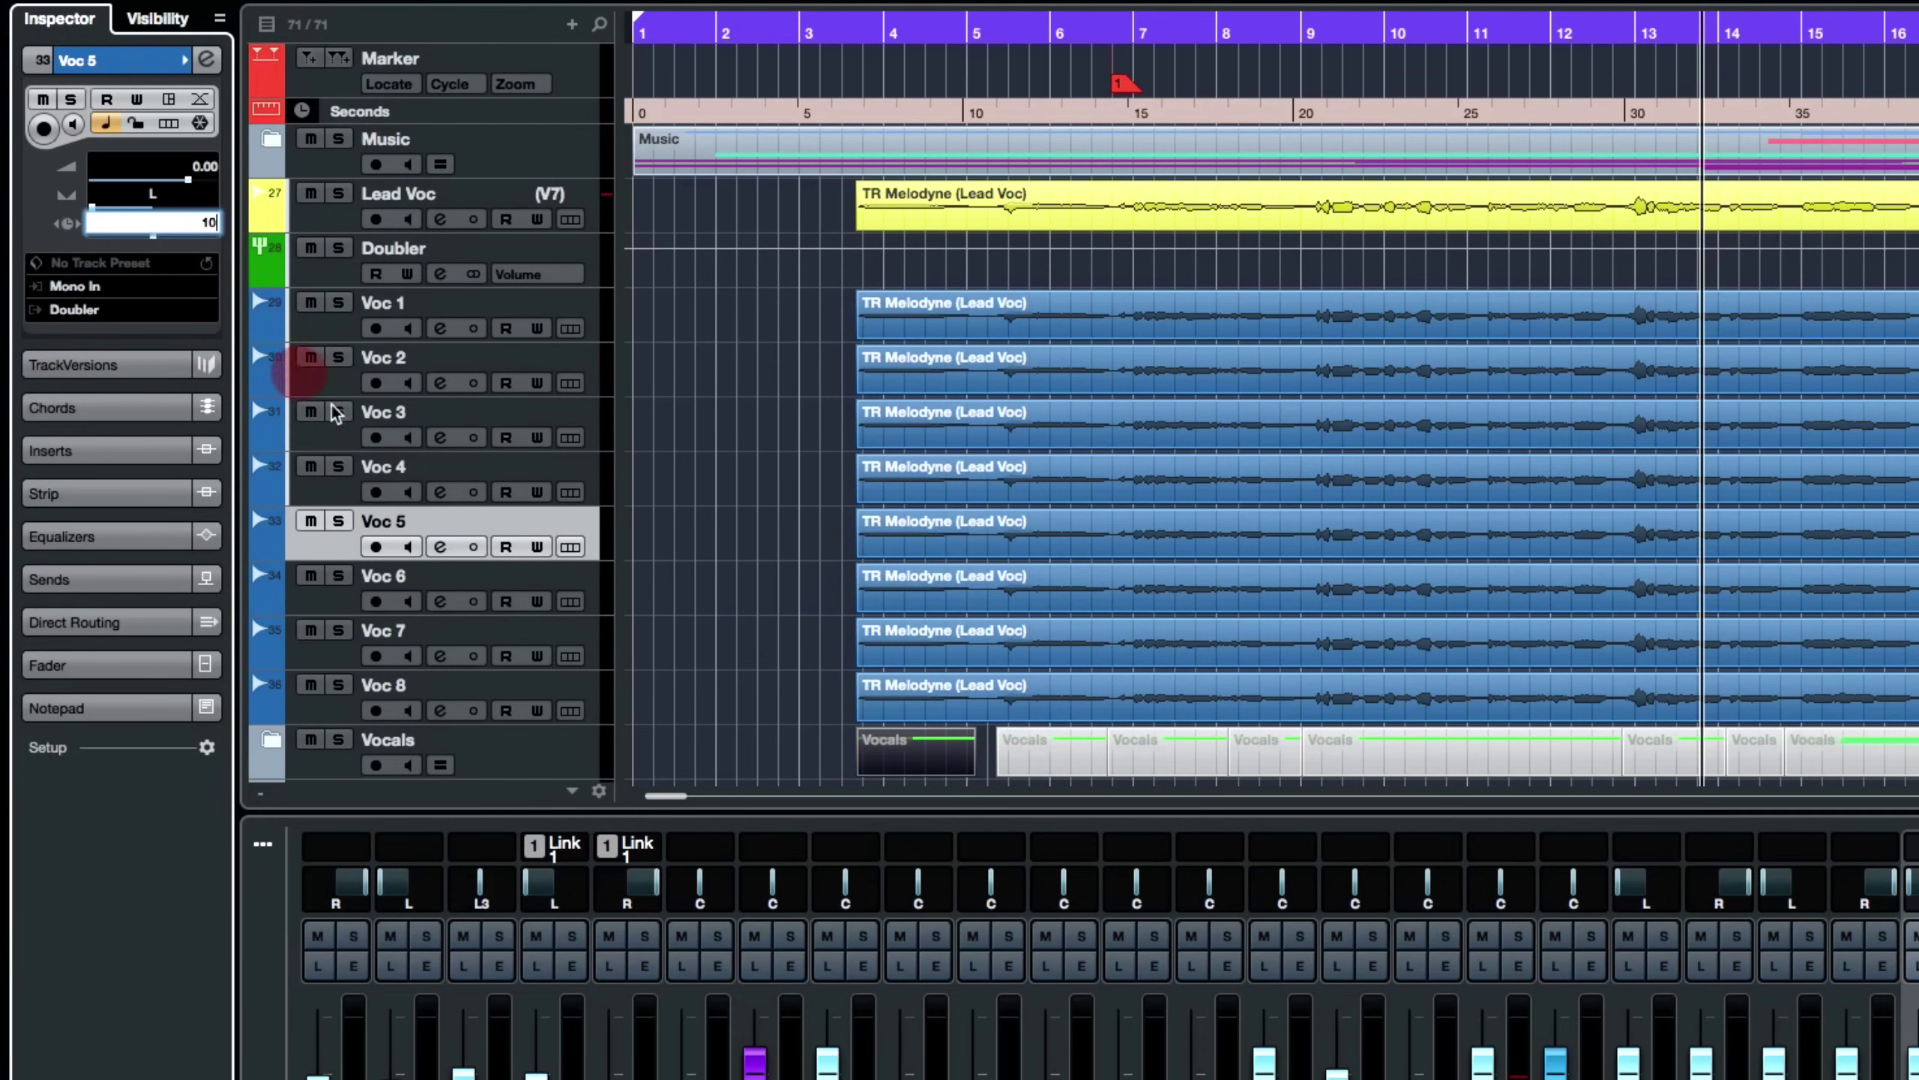
{"action": "key", "text": "Return"}
{"action": "left_click", "coordinate": [393, 578]}
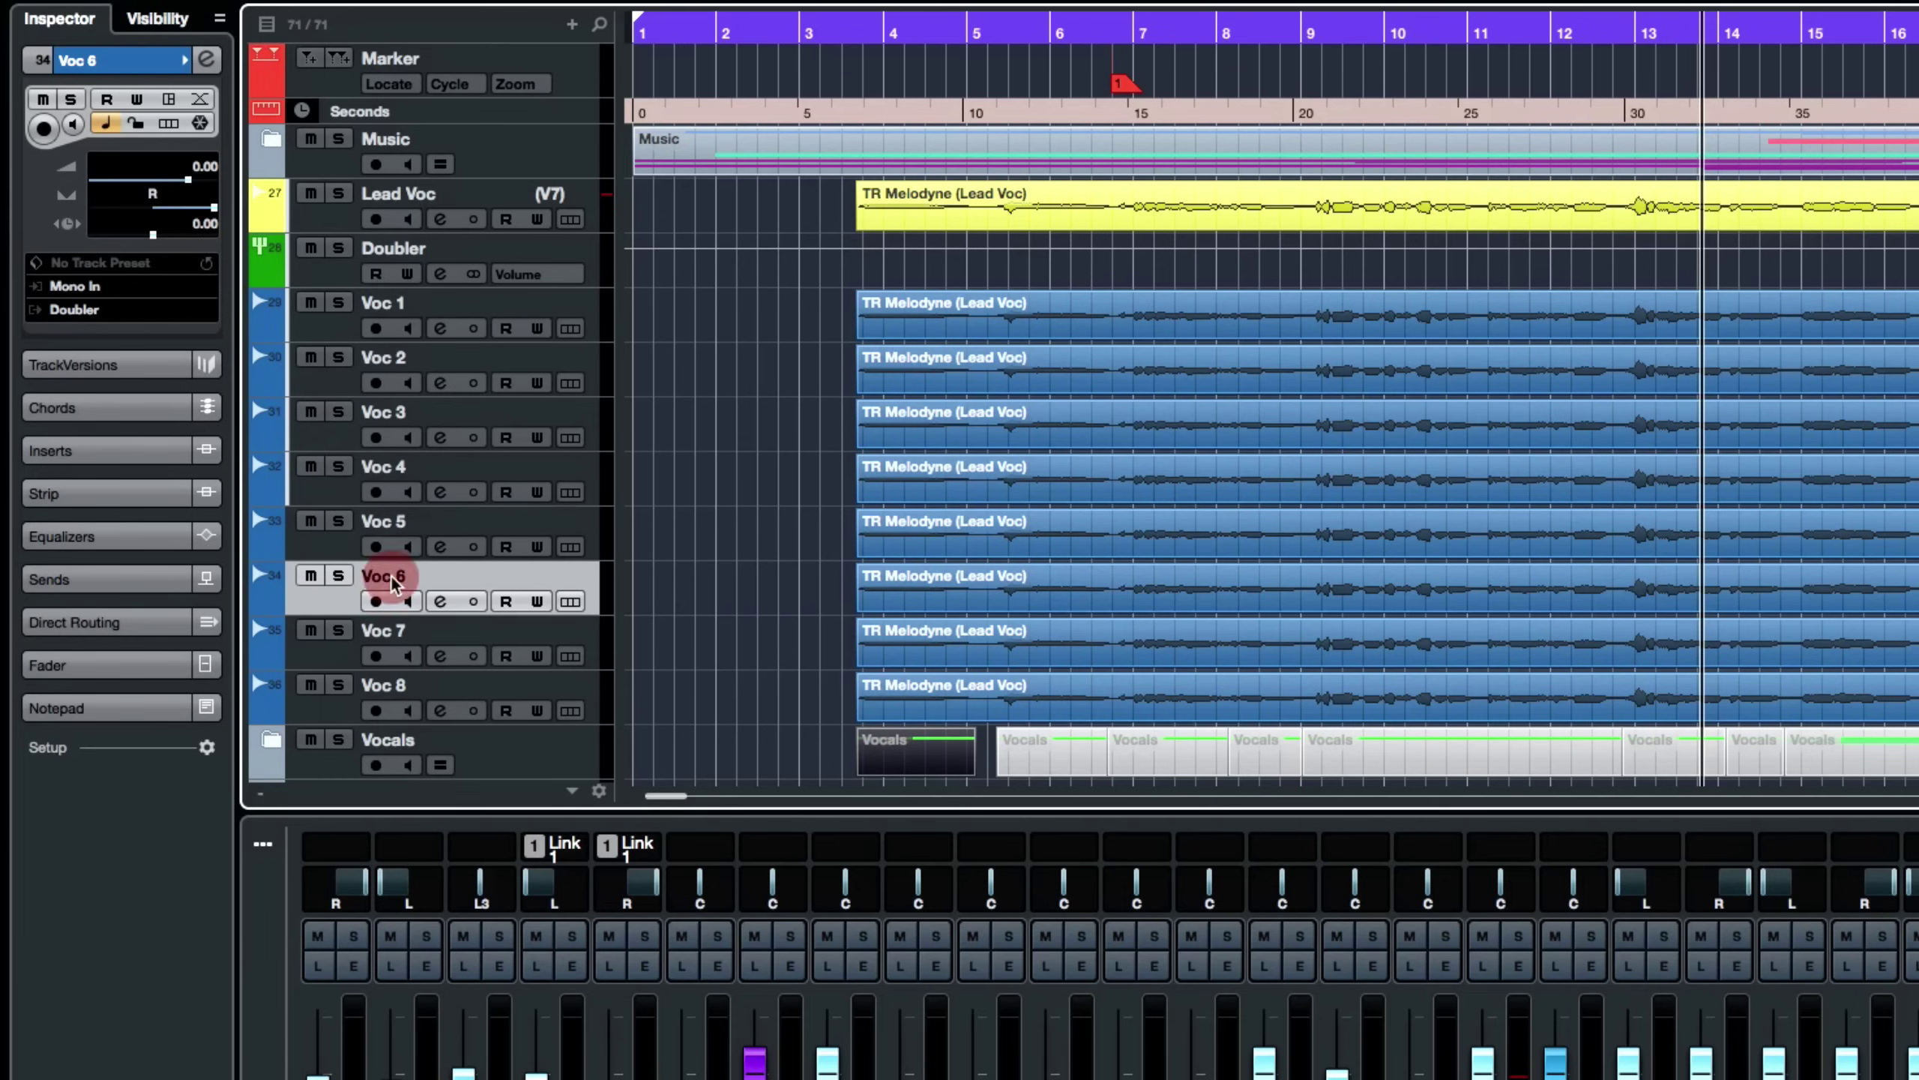
{"action": "double_click", "coordinate": [204, 221]}
{"action": "type", "text": "25"}
{"action": "key", "text": "Return"}
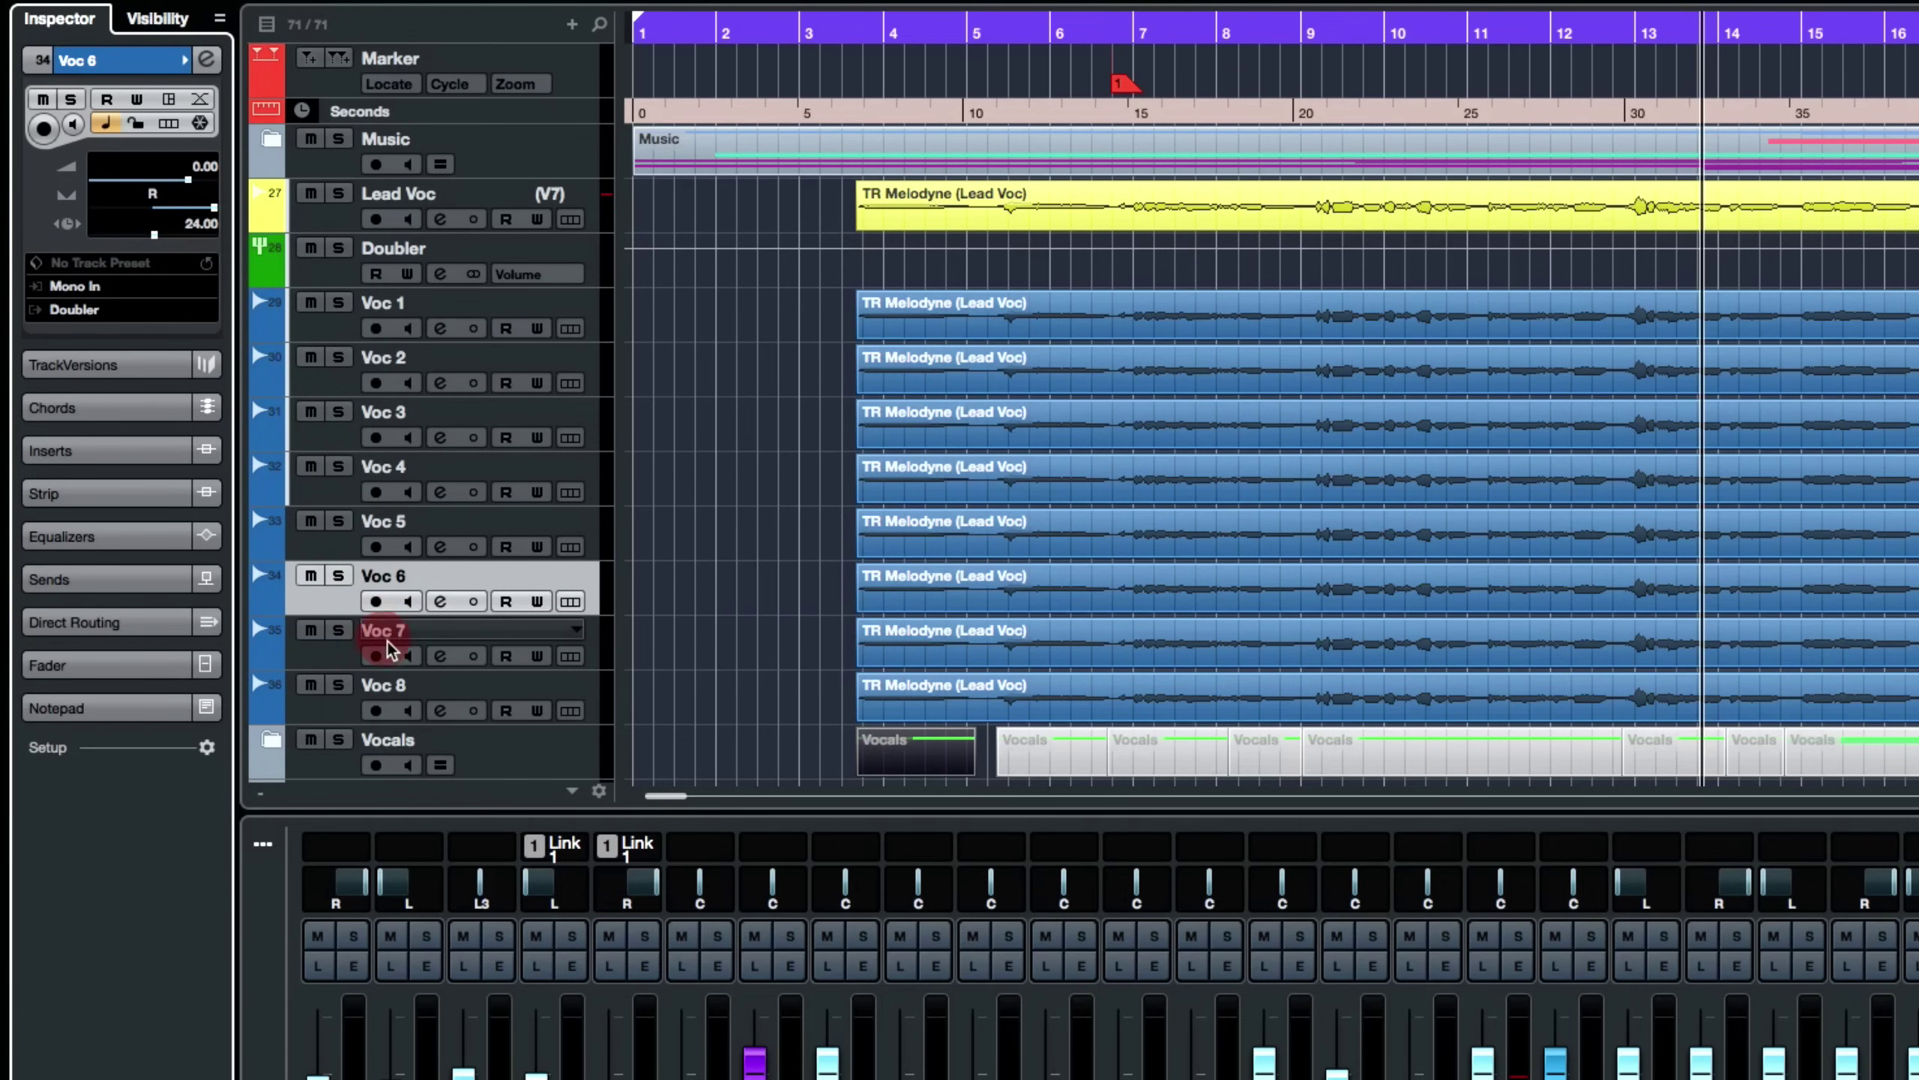
Set track delays of 24 ms on Voc 7 and 10 ms on Voc 8, then deselect all events.
{"action": "left_click", "coordinate": [393, 626]}
{"action": "double_click", "coordinate": [205, 221]}
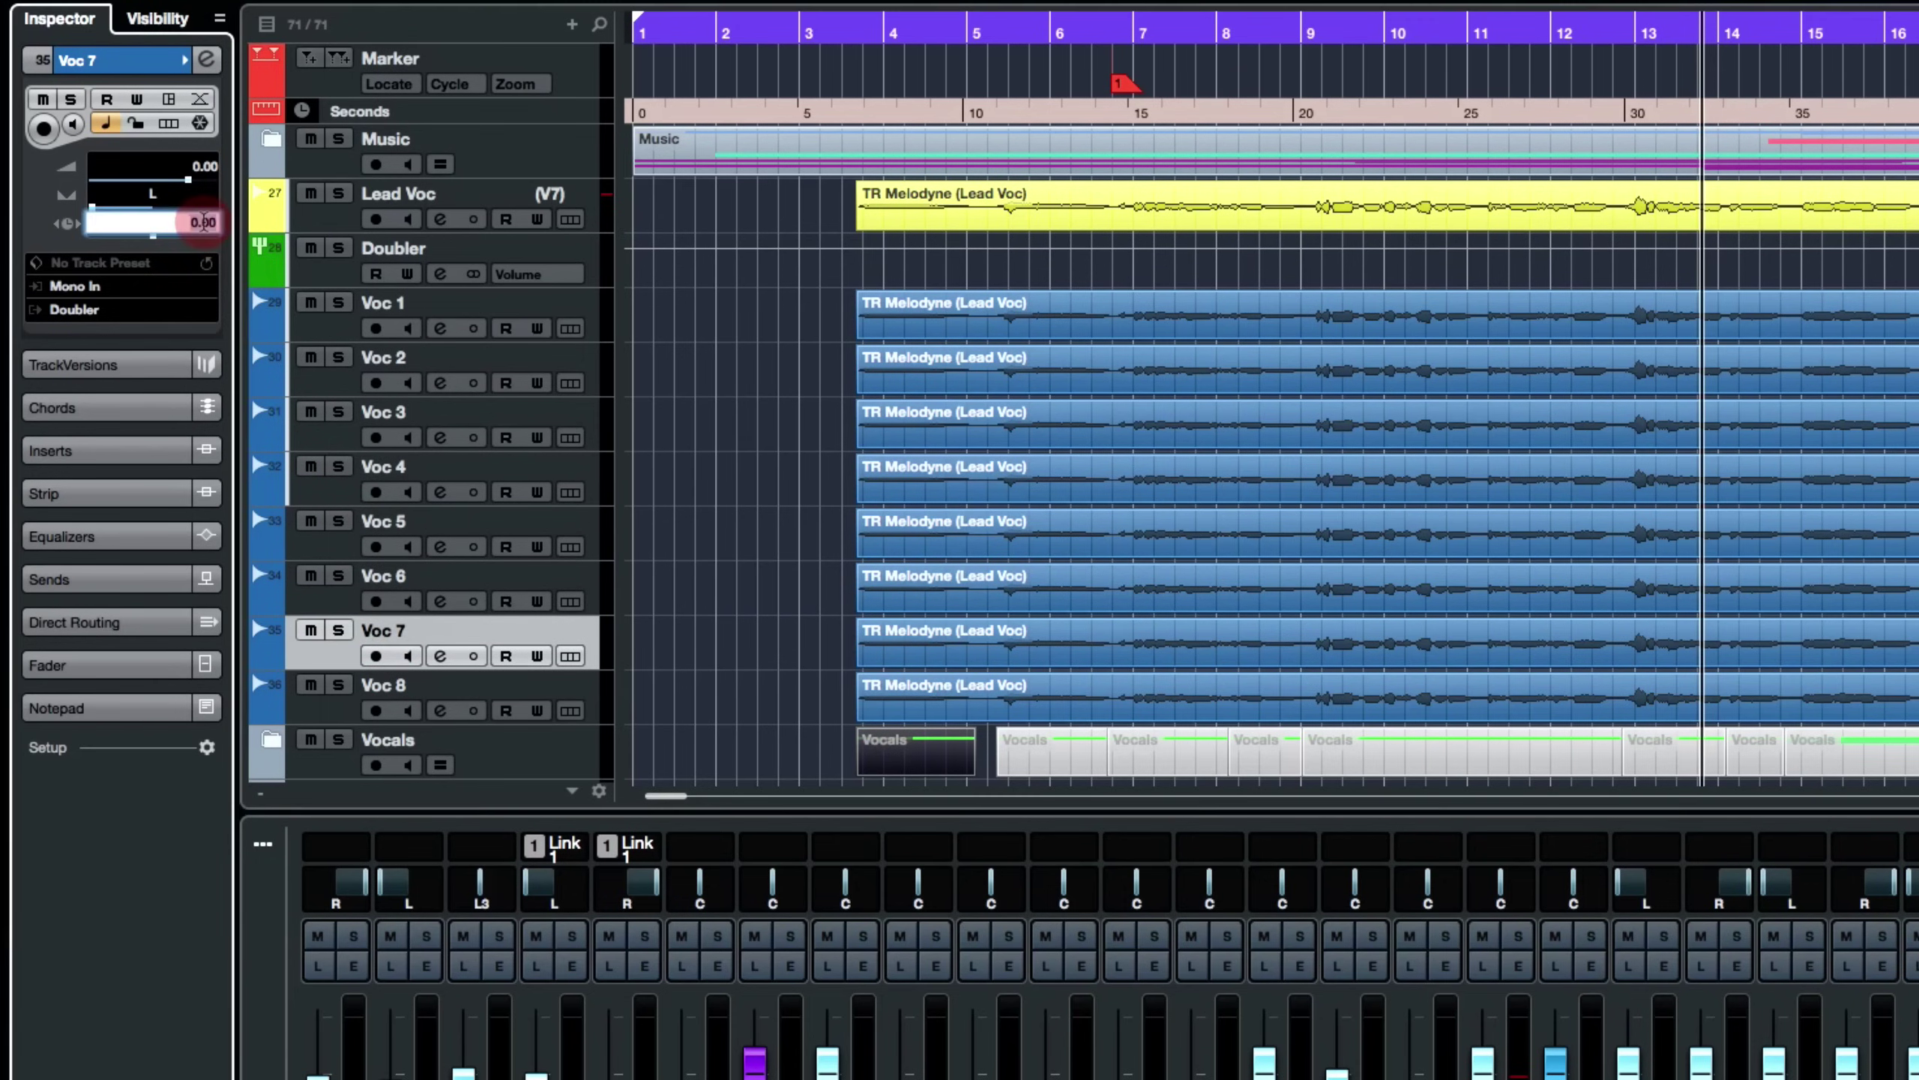
{"action": "type", "text": "24"}
{"action": "key", "text": "Return"}
{"action": "left_click", "coordinate": [378, 673]}
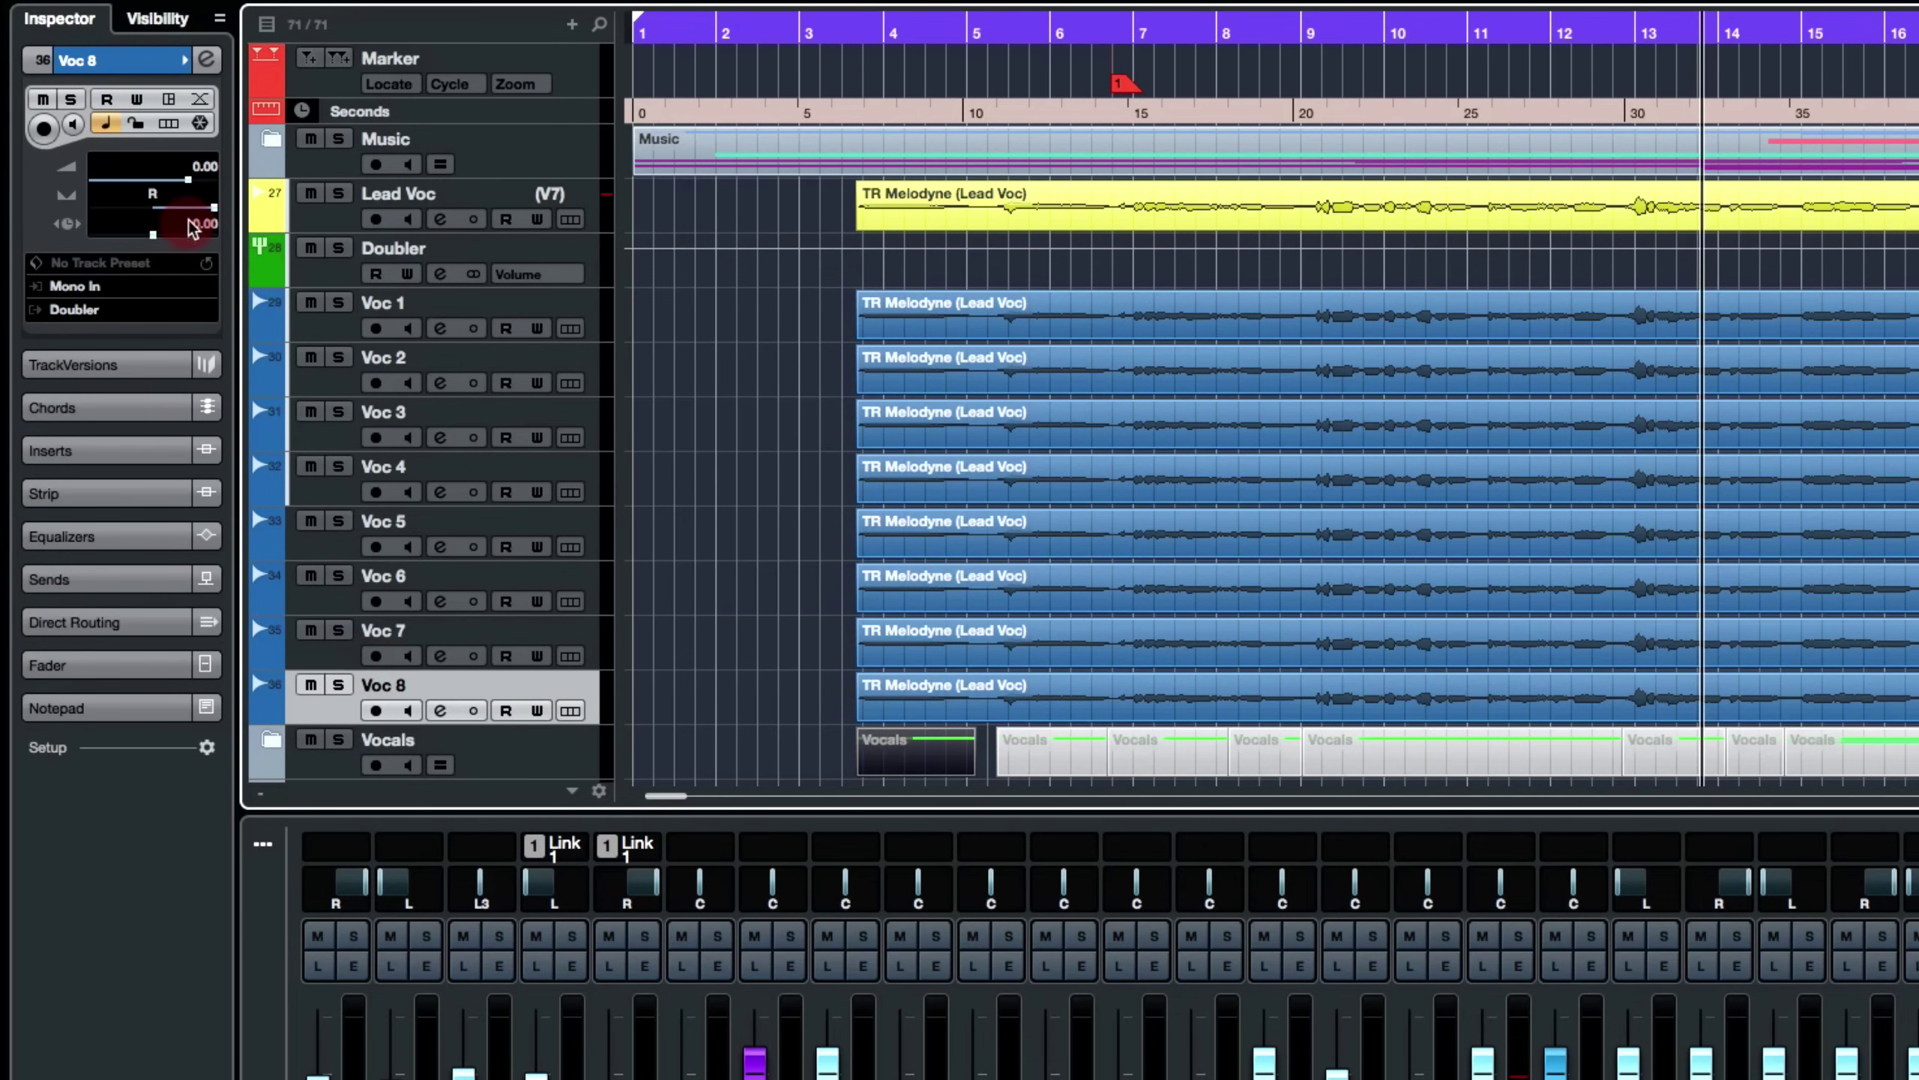
{"action": "double_click", "coordinate": [192, 225]}
{"action": "type", "text": "10"}
{"action": "key", "text": "Return"}
{"action": "left_click", "coordinate": [910, 422]}
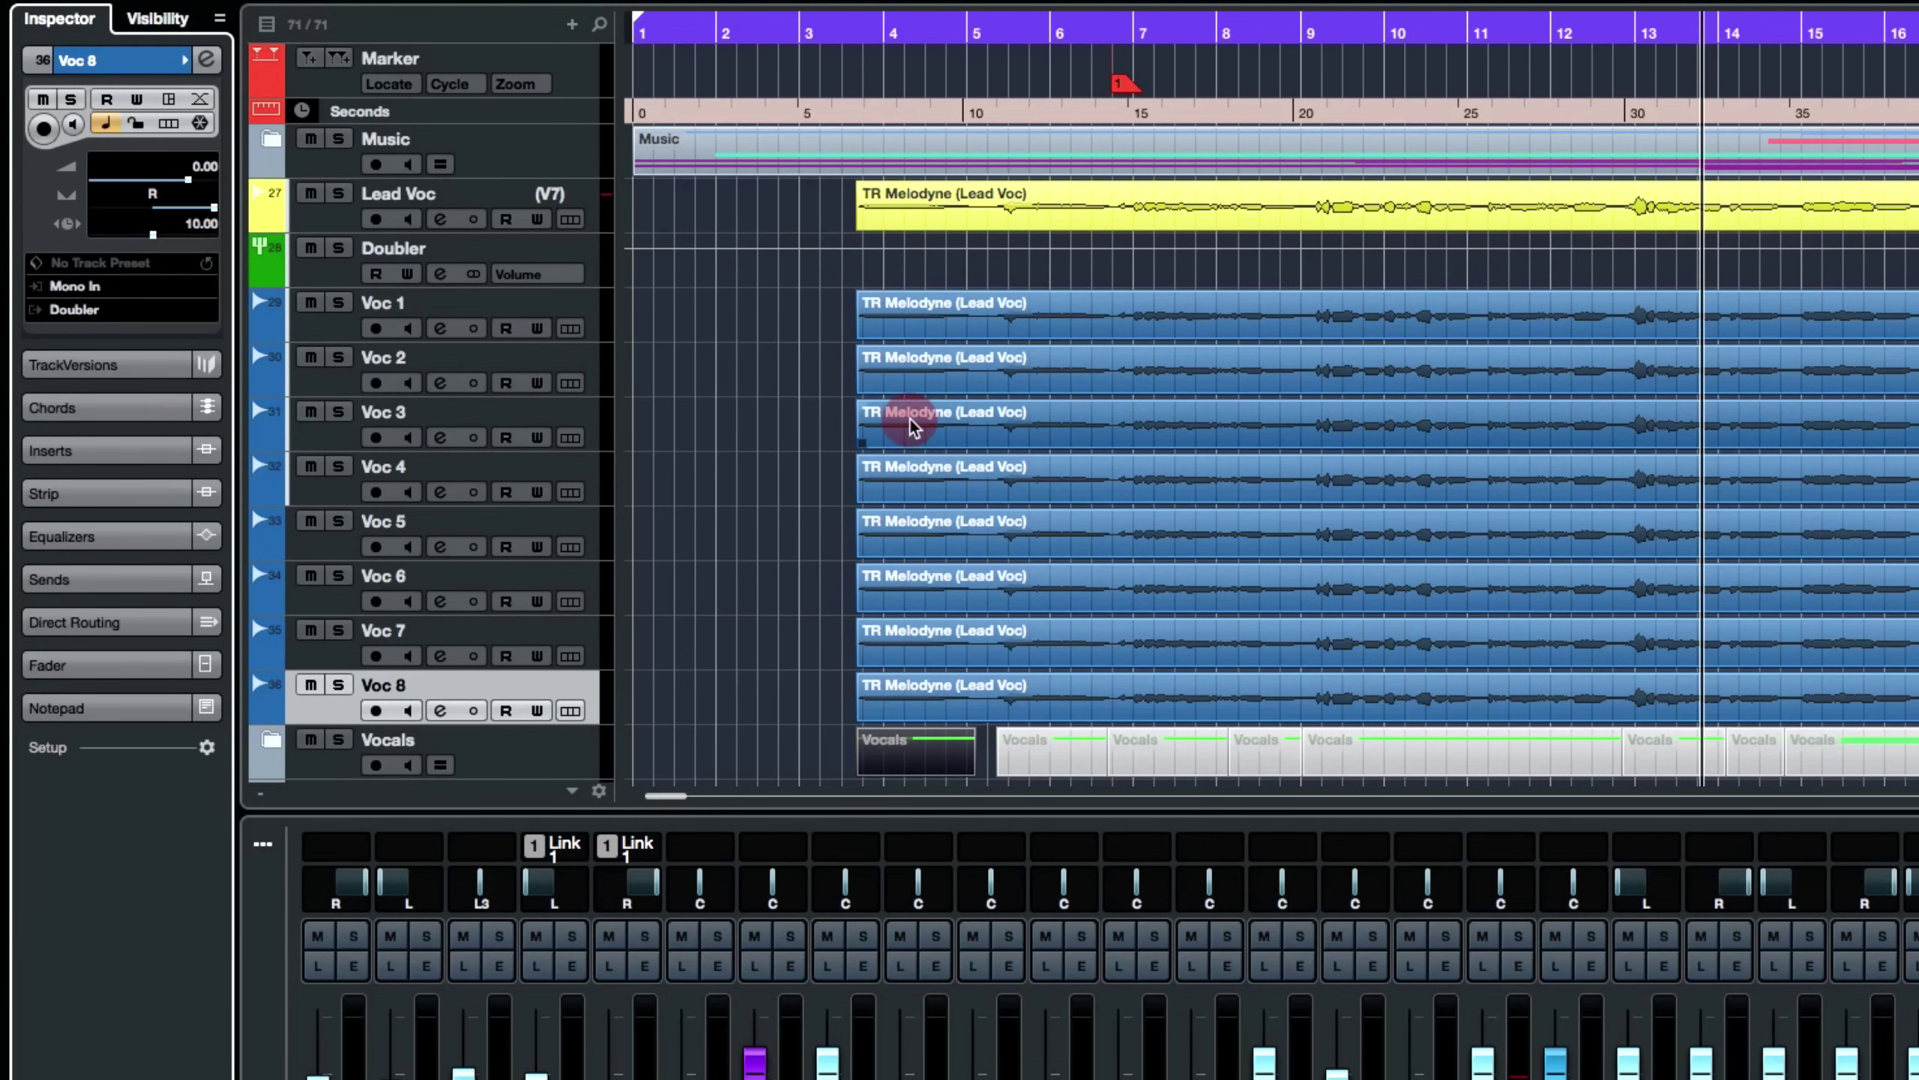
{"action": "left_click", "coordinate": [833, 339]}
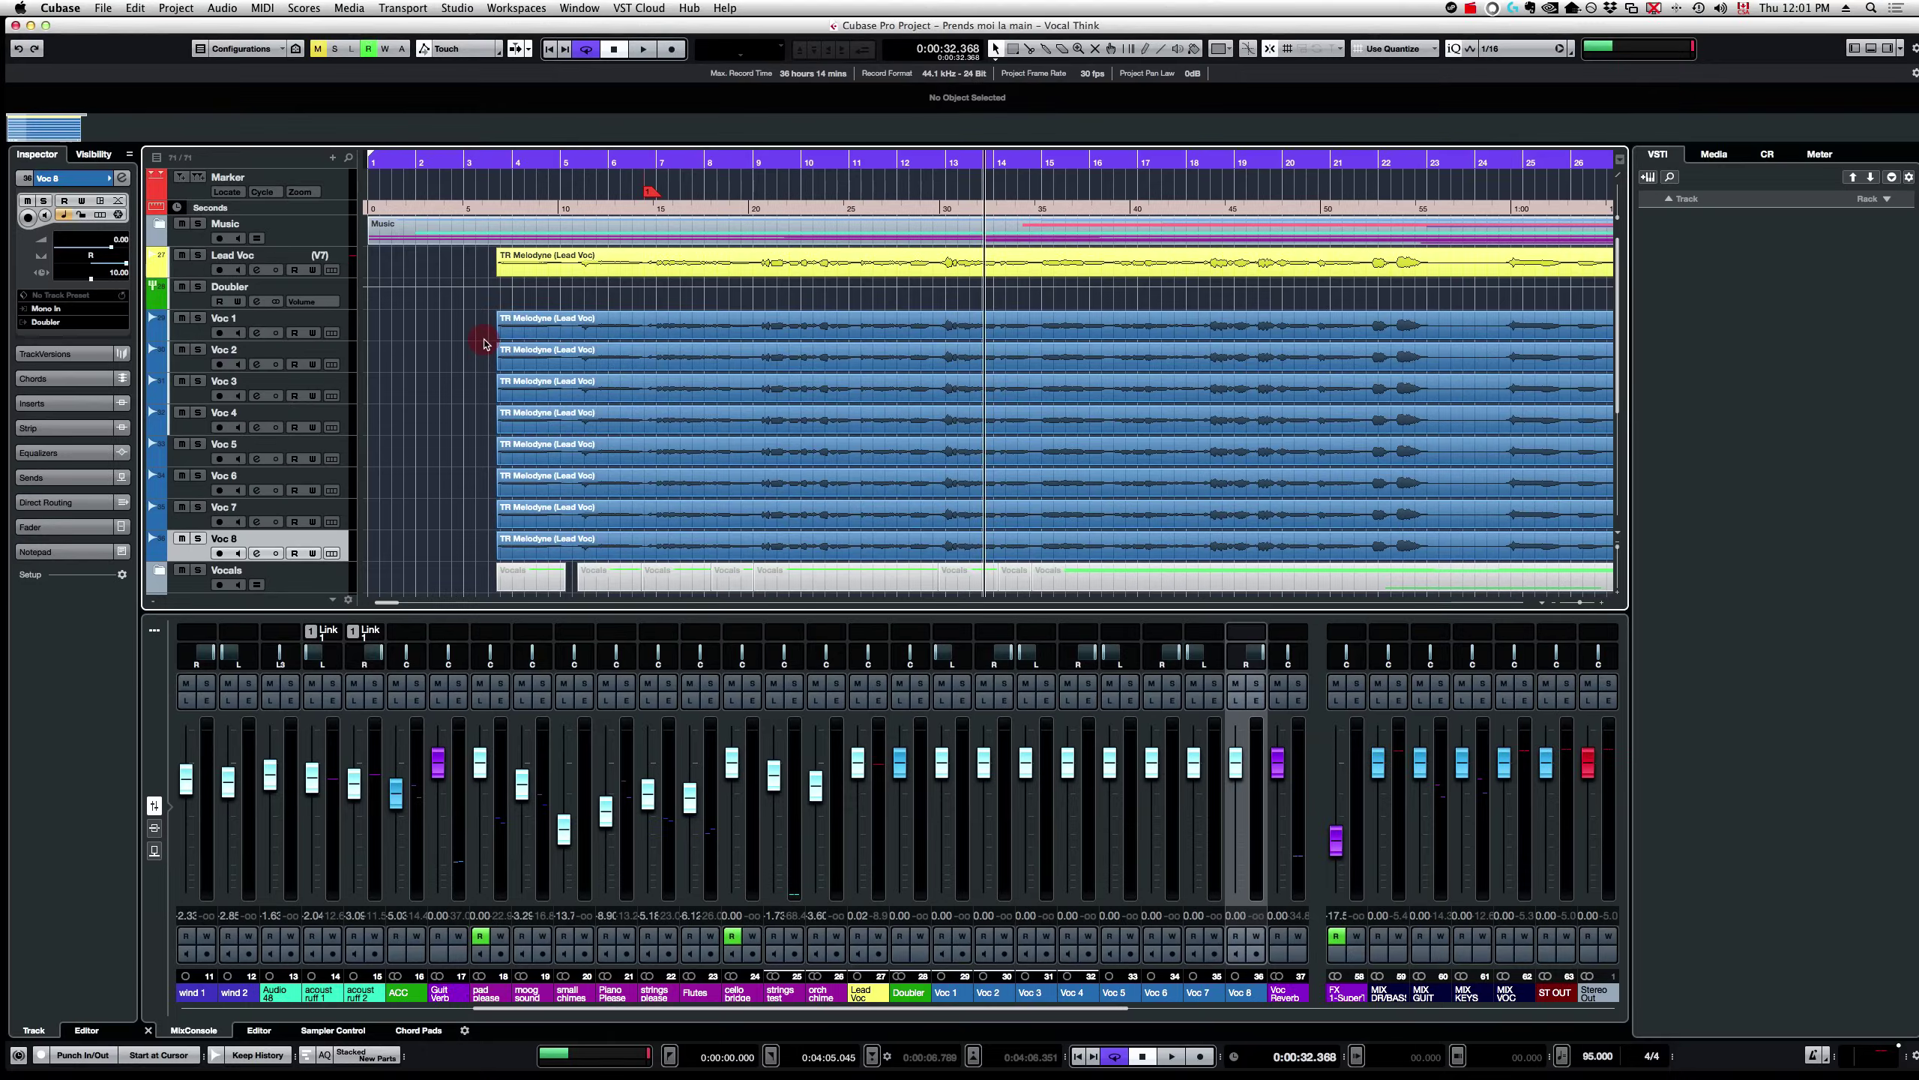
Solo the Doubler group with its Voc copies for playback, then clear all solos and play the full mix.
{"action": "left_click", "coordinate": [1388, 472]}
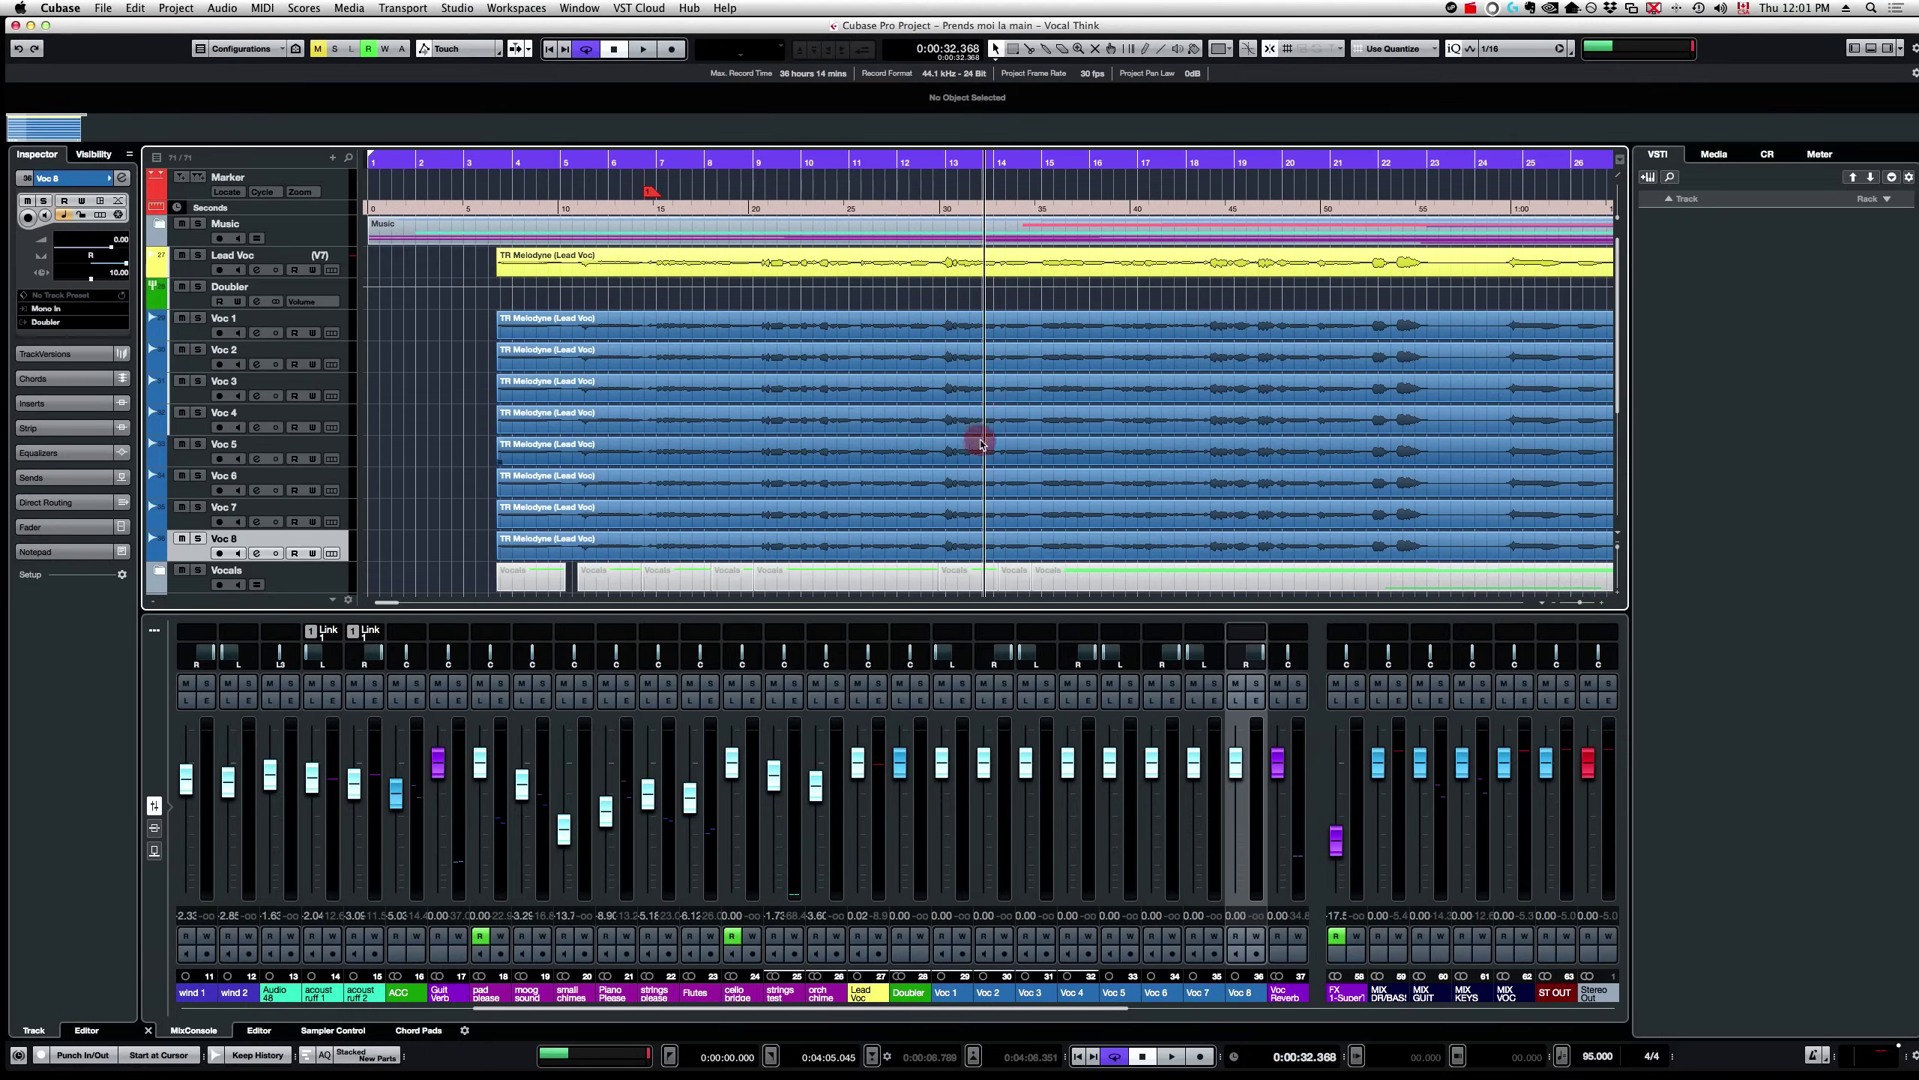
{"action": "left_click", "coordinate": [1388, 349]}
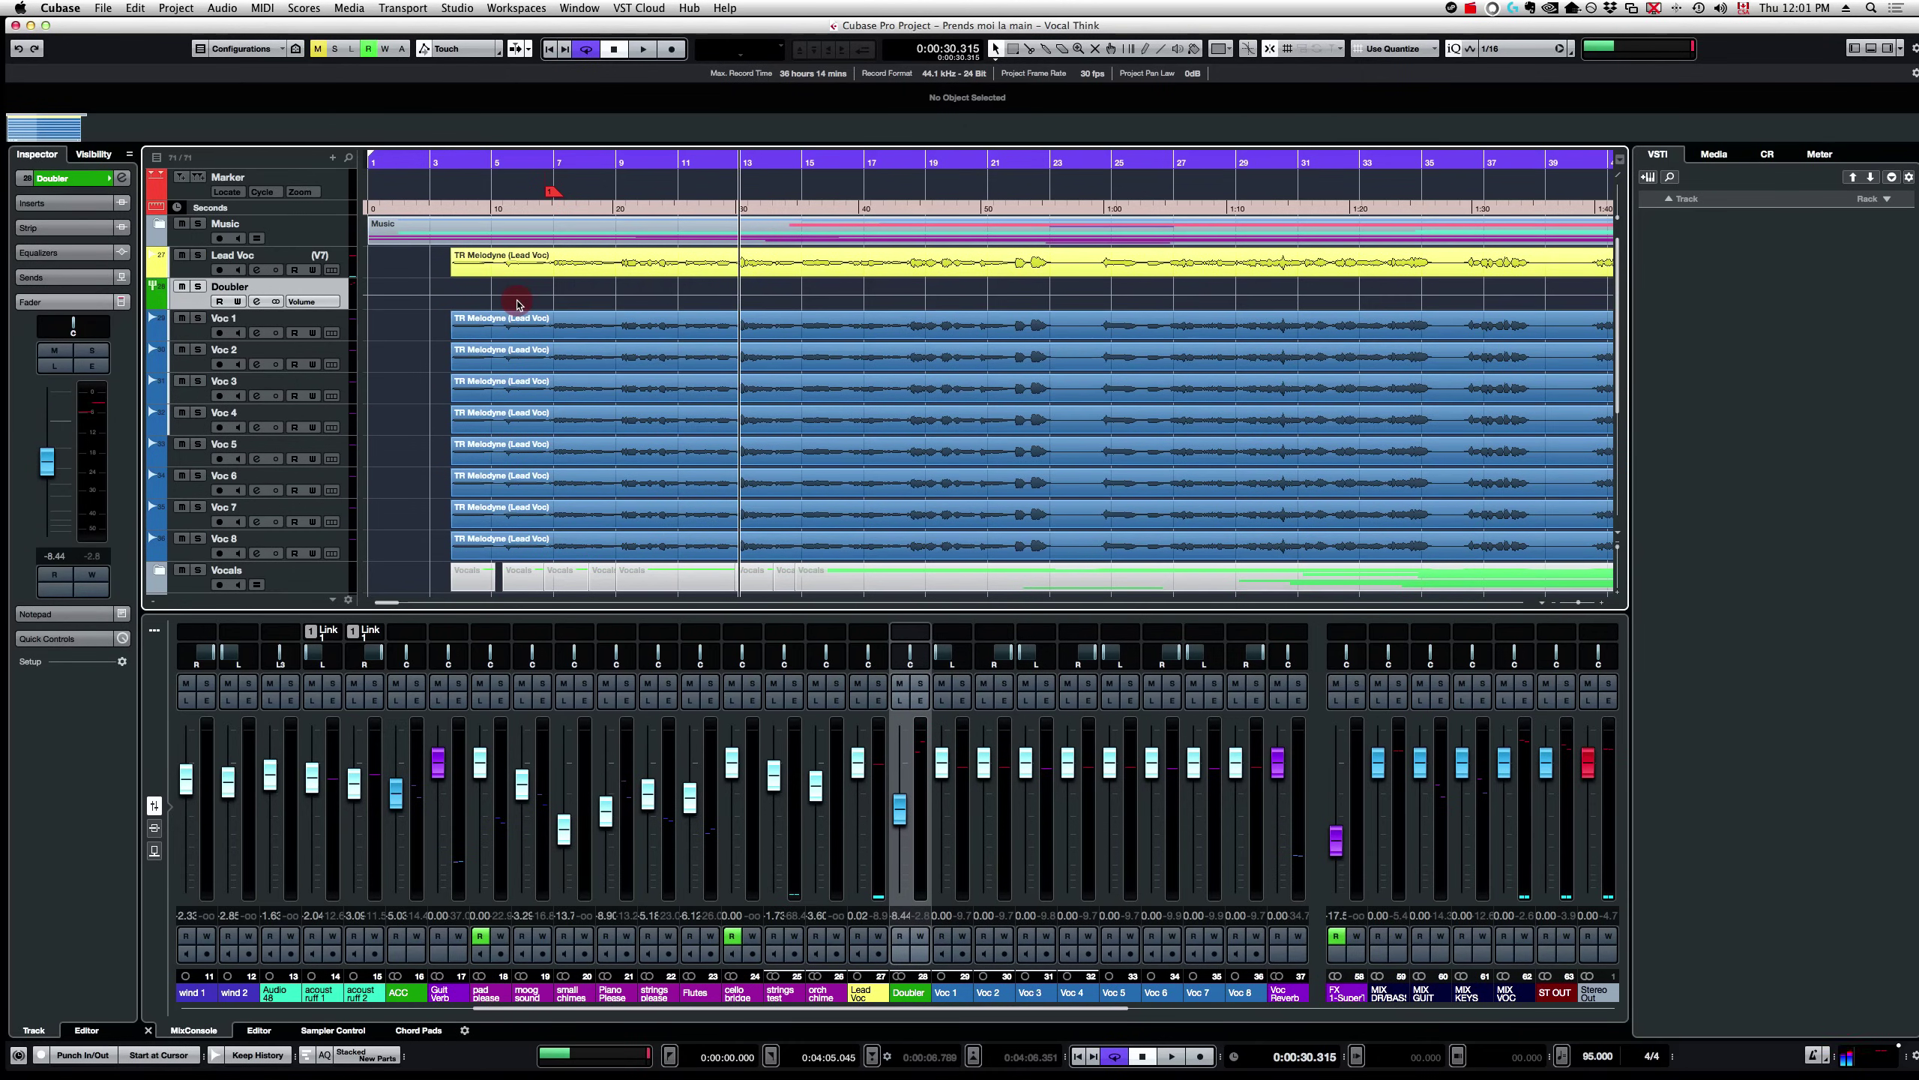
{"action": "key", "text": "s"}
{"action": "key", "text": "space"}
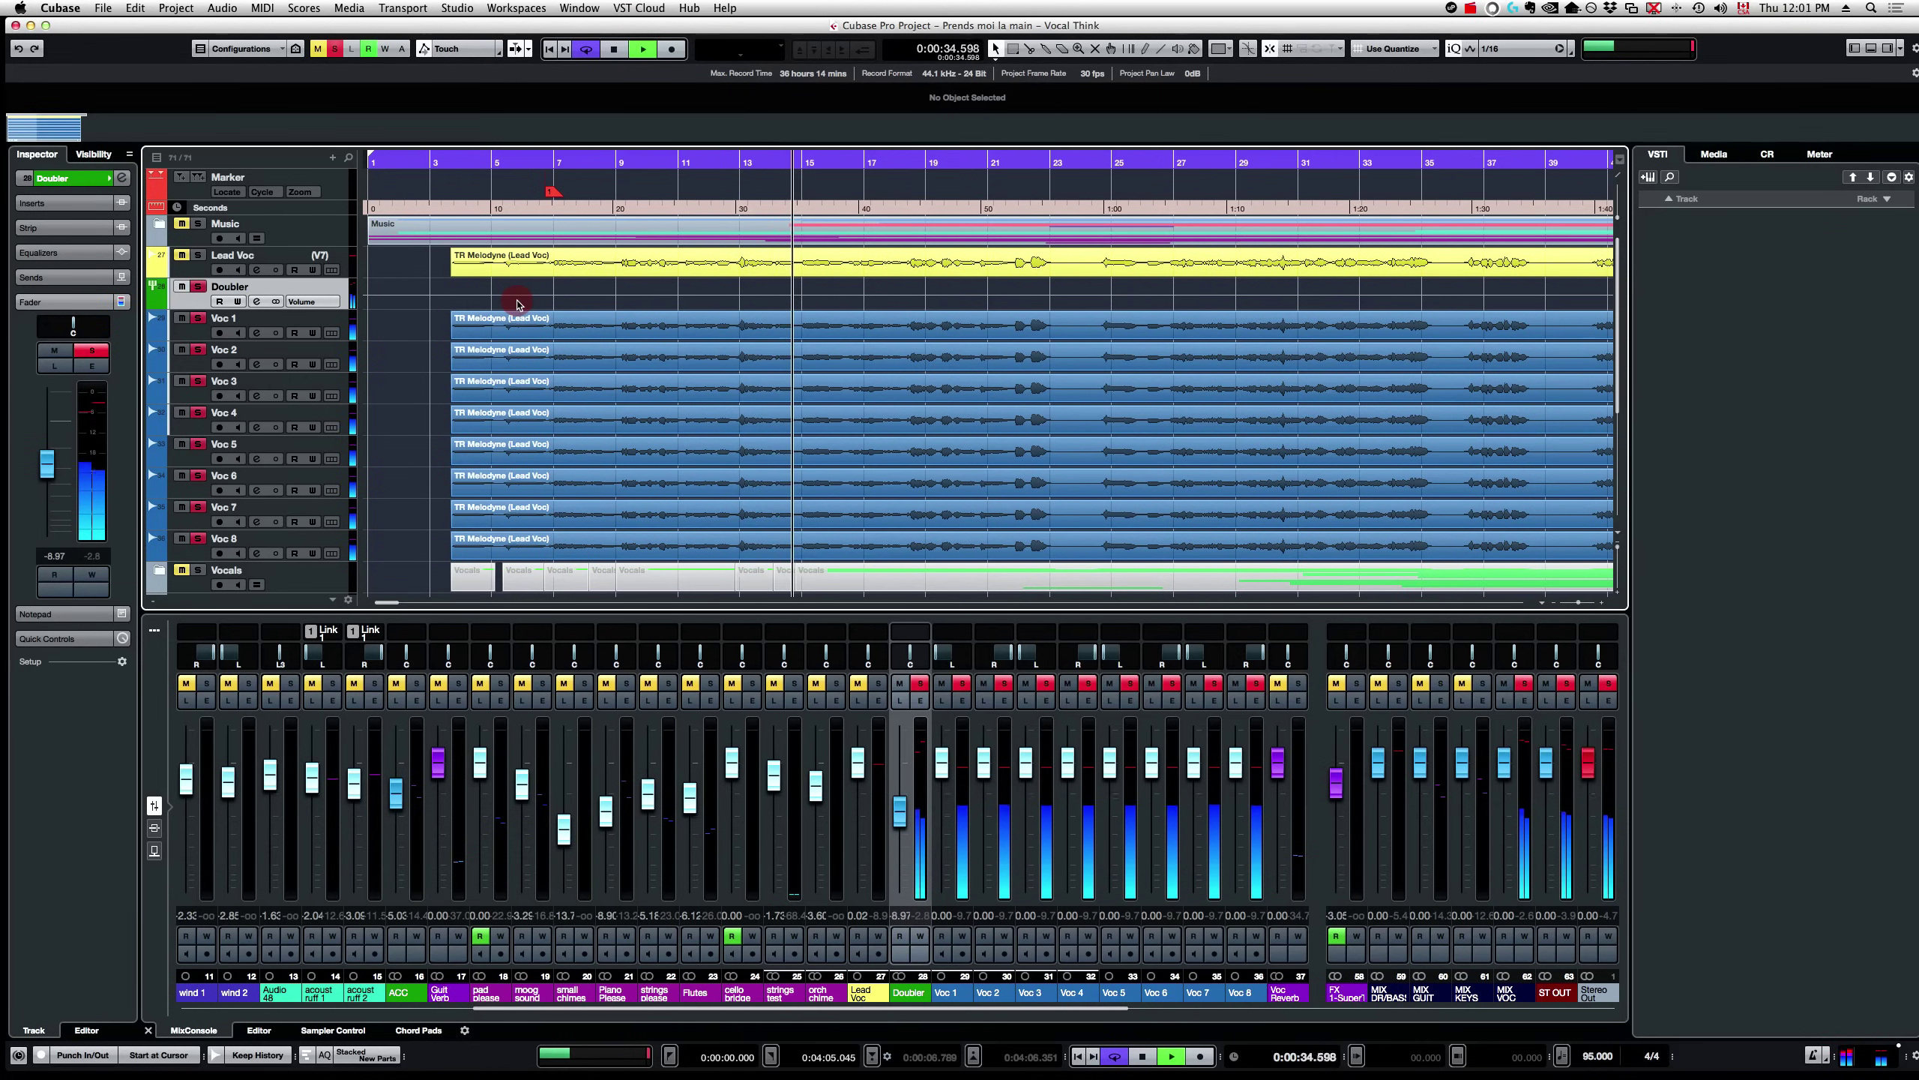
{"action": "key", "text": "space"}
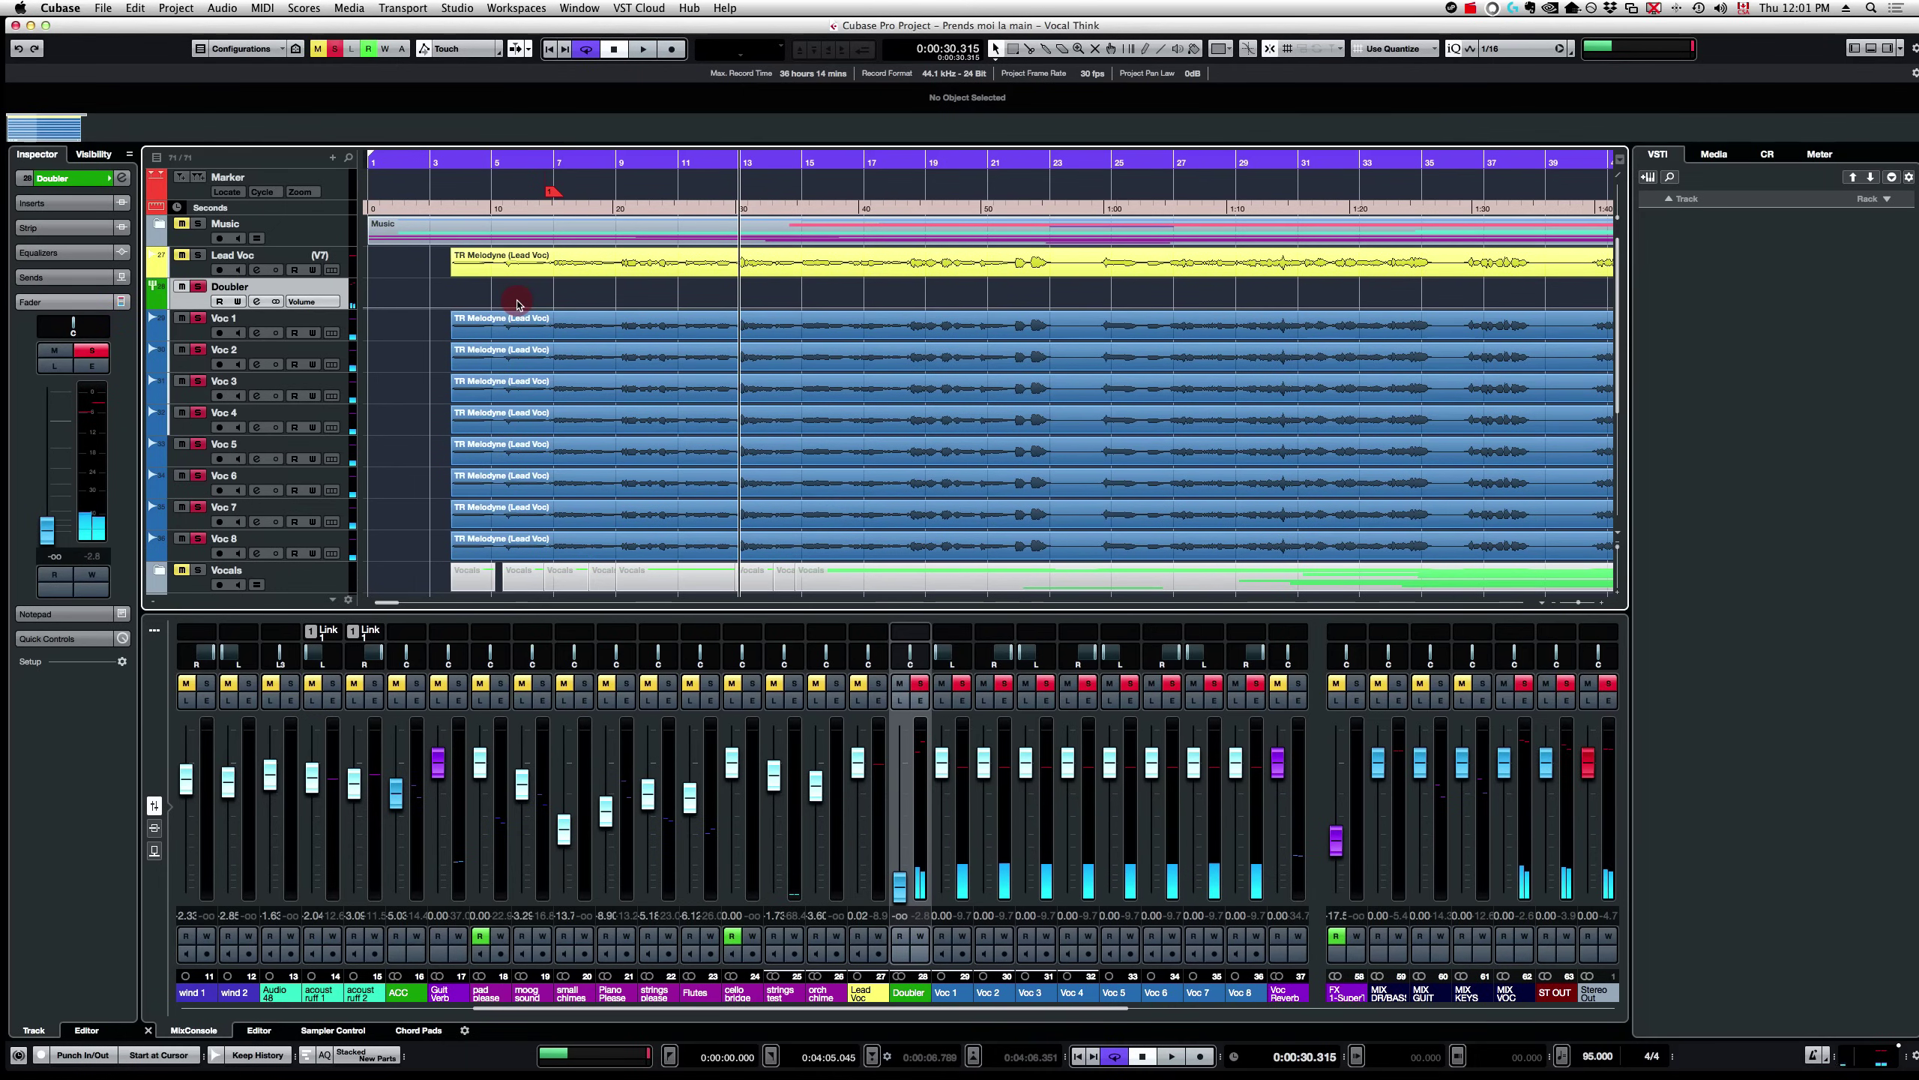
{"action": "key", "text": "alt+shift+m"}
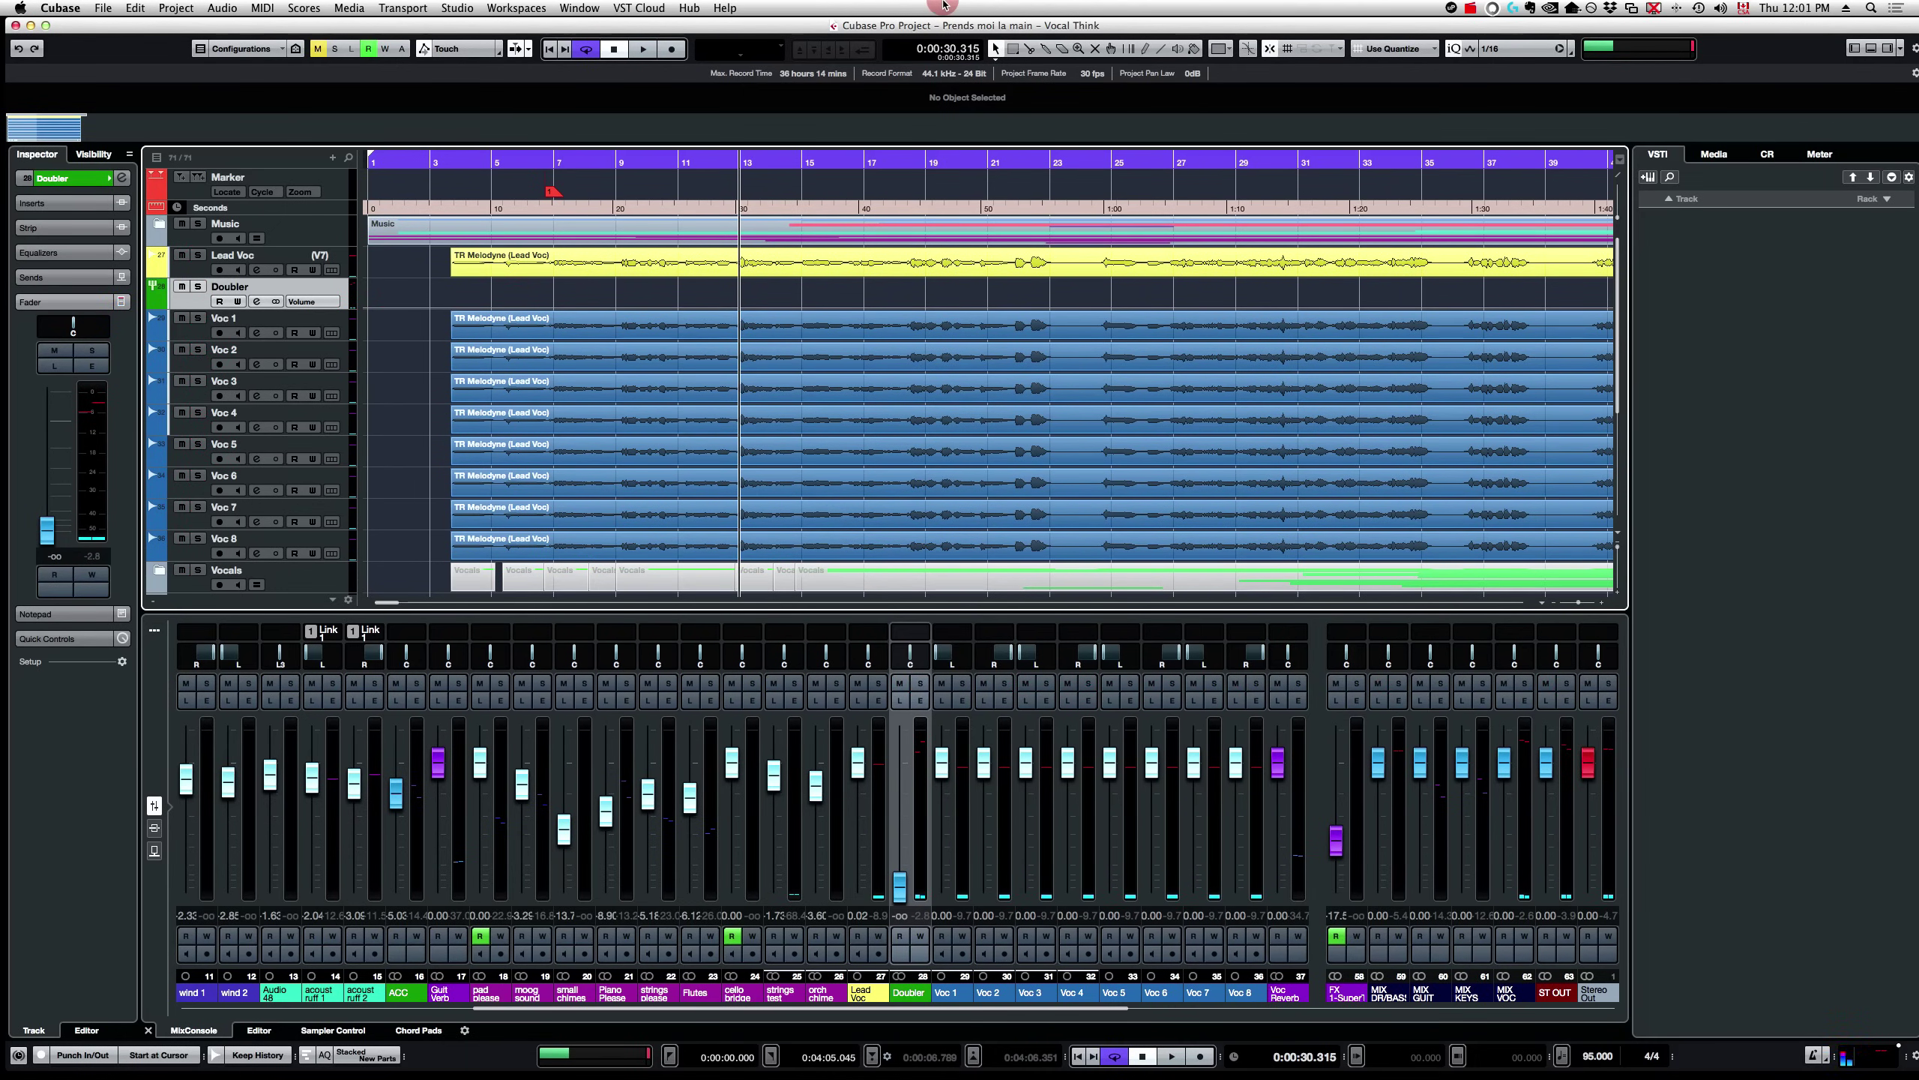
{"action": "key", "text": "space"}
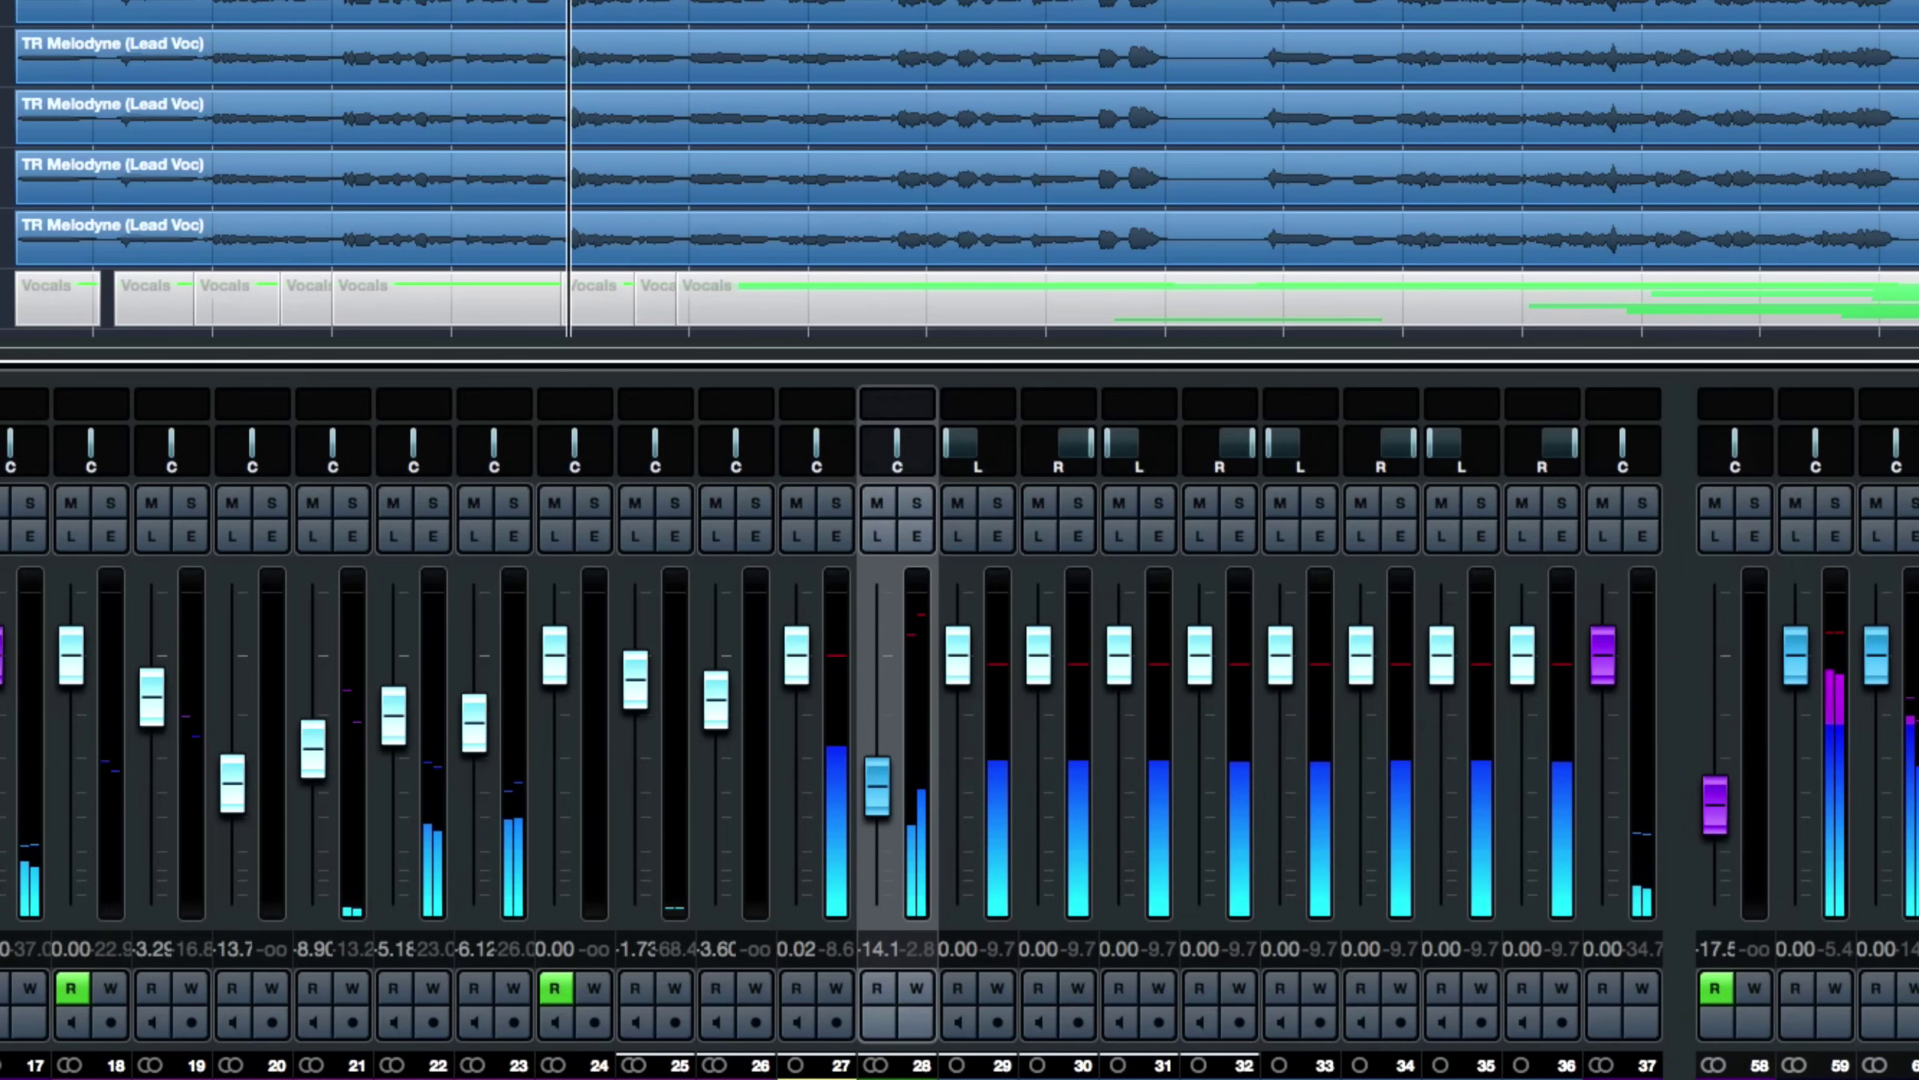
Restart playback and solo Lead Voc together with the Doubler group.
{"action": "left_click", "coordinate": [778, 476]}
{"action": "left_click", "coordinate": [837, 503]}
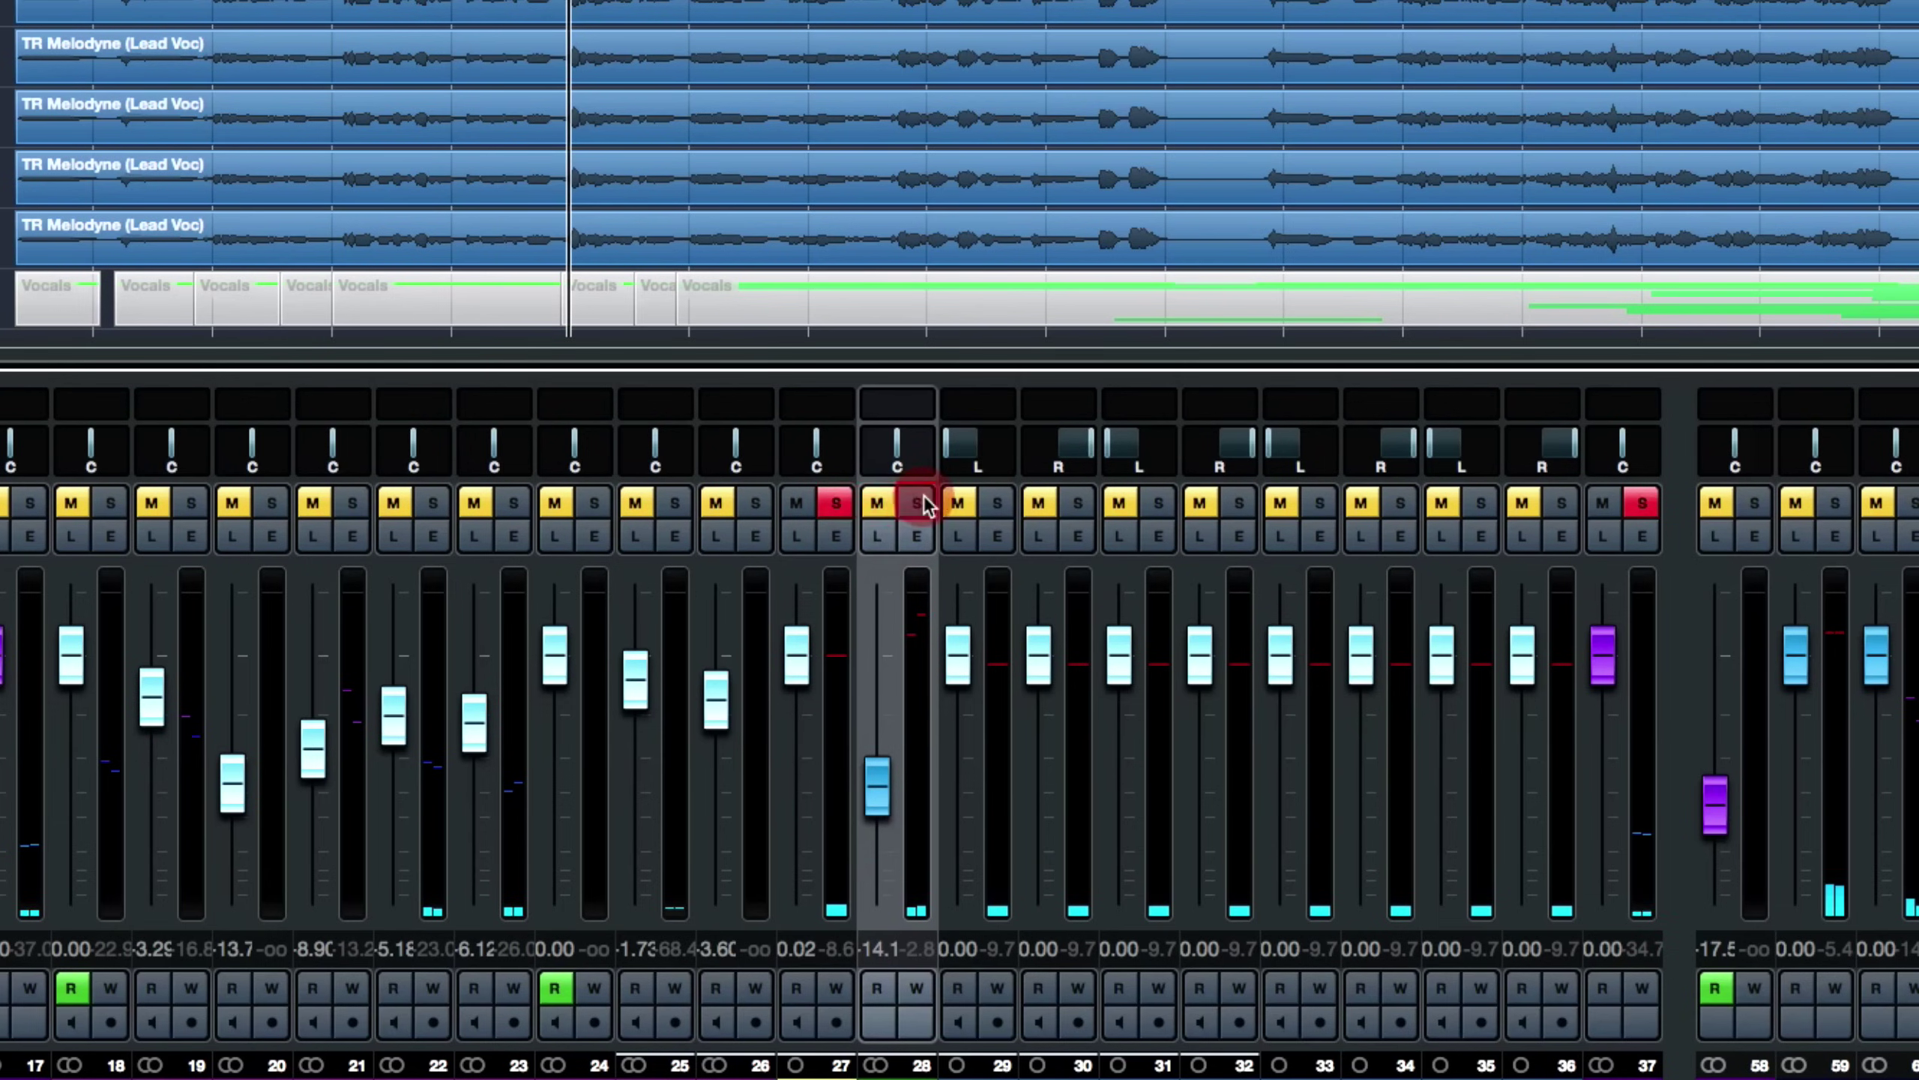
{"action": "left_click", "coordinate": [920, 504]}
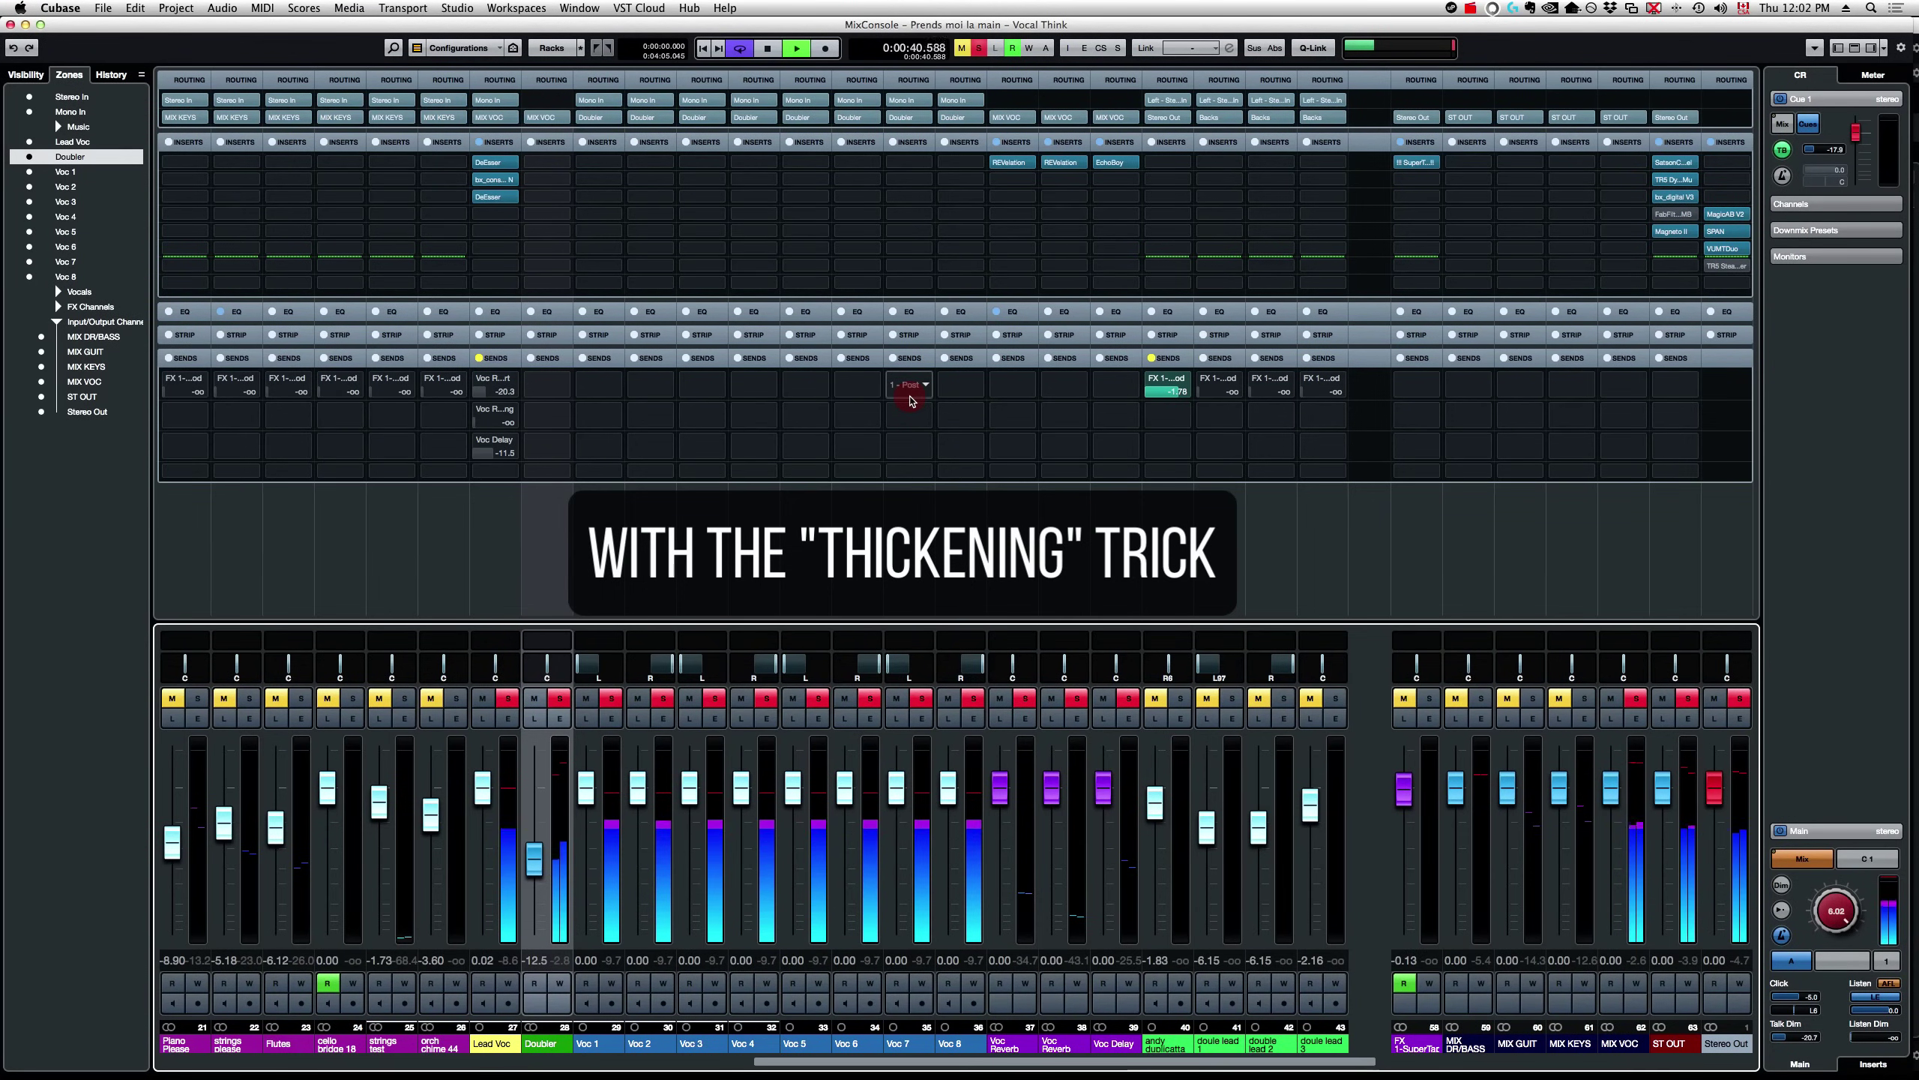
Stop playback and unsolo the lead vocal in the mixer.
{"action": "left_click", "coordinate": [920, 263]}
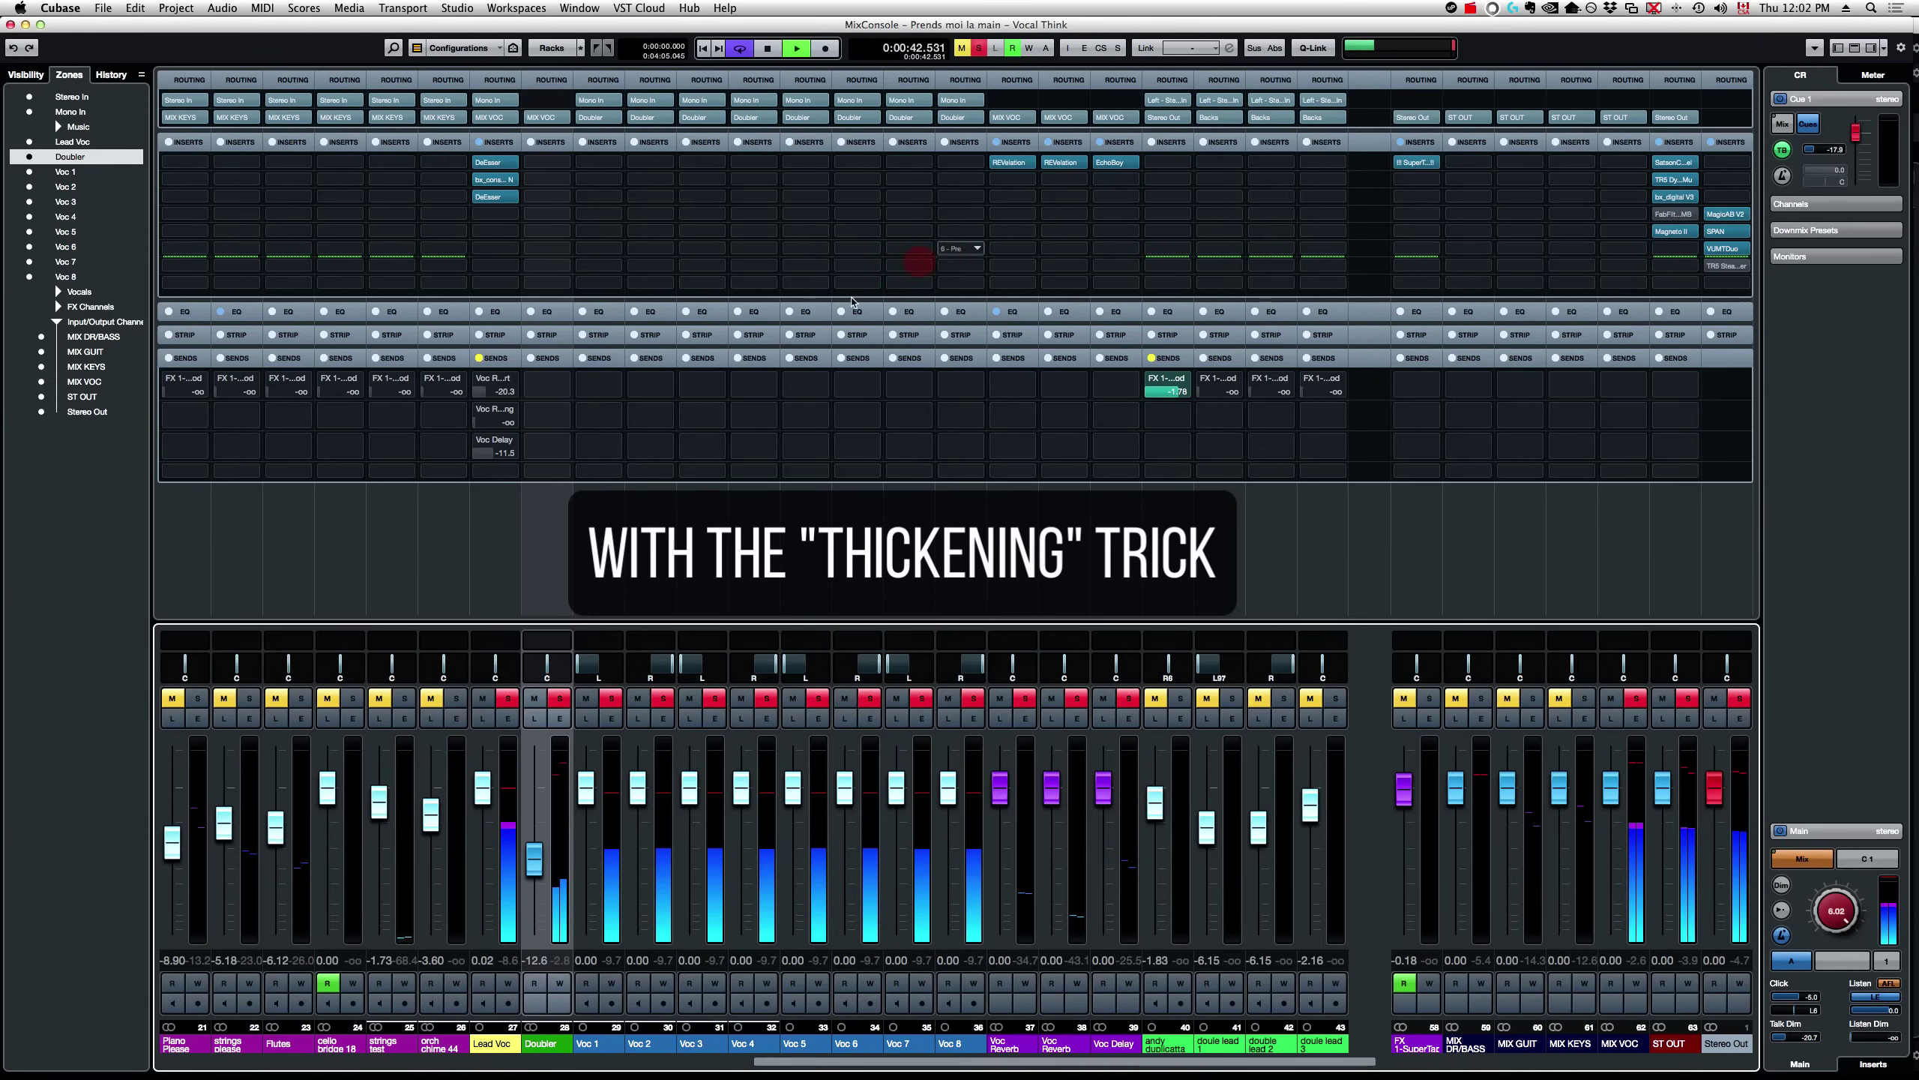
{"action": "left_click", "coordinate": [481, 359]}
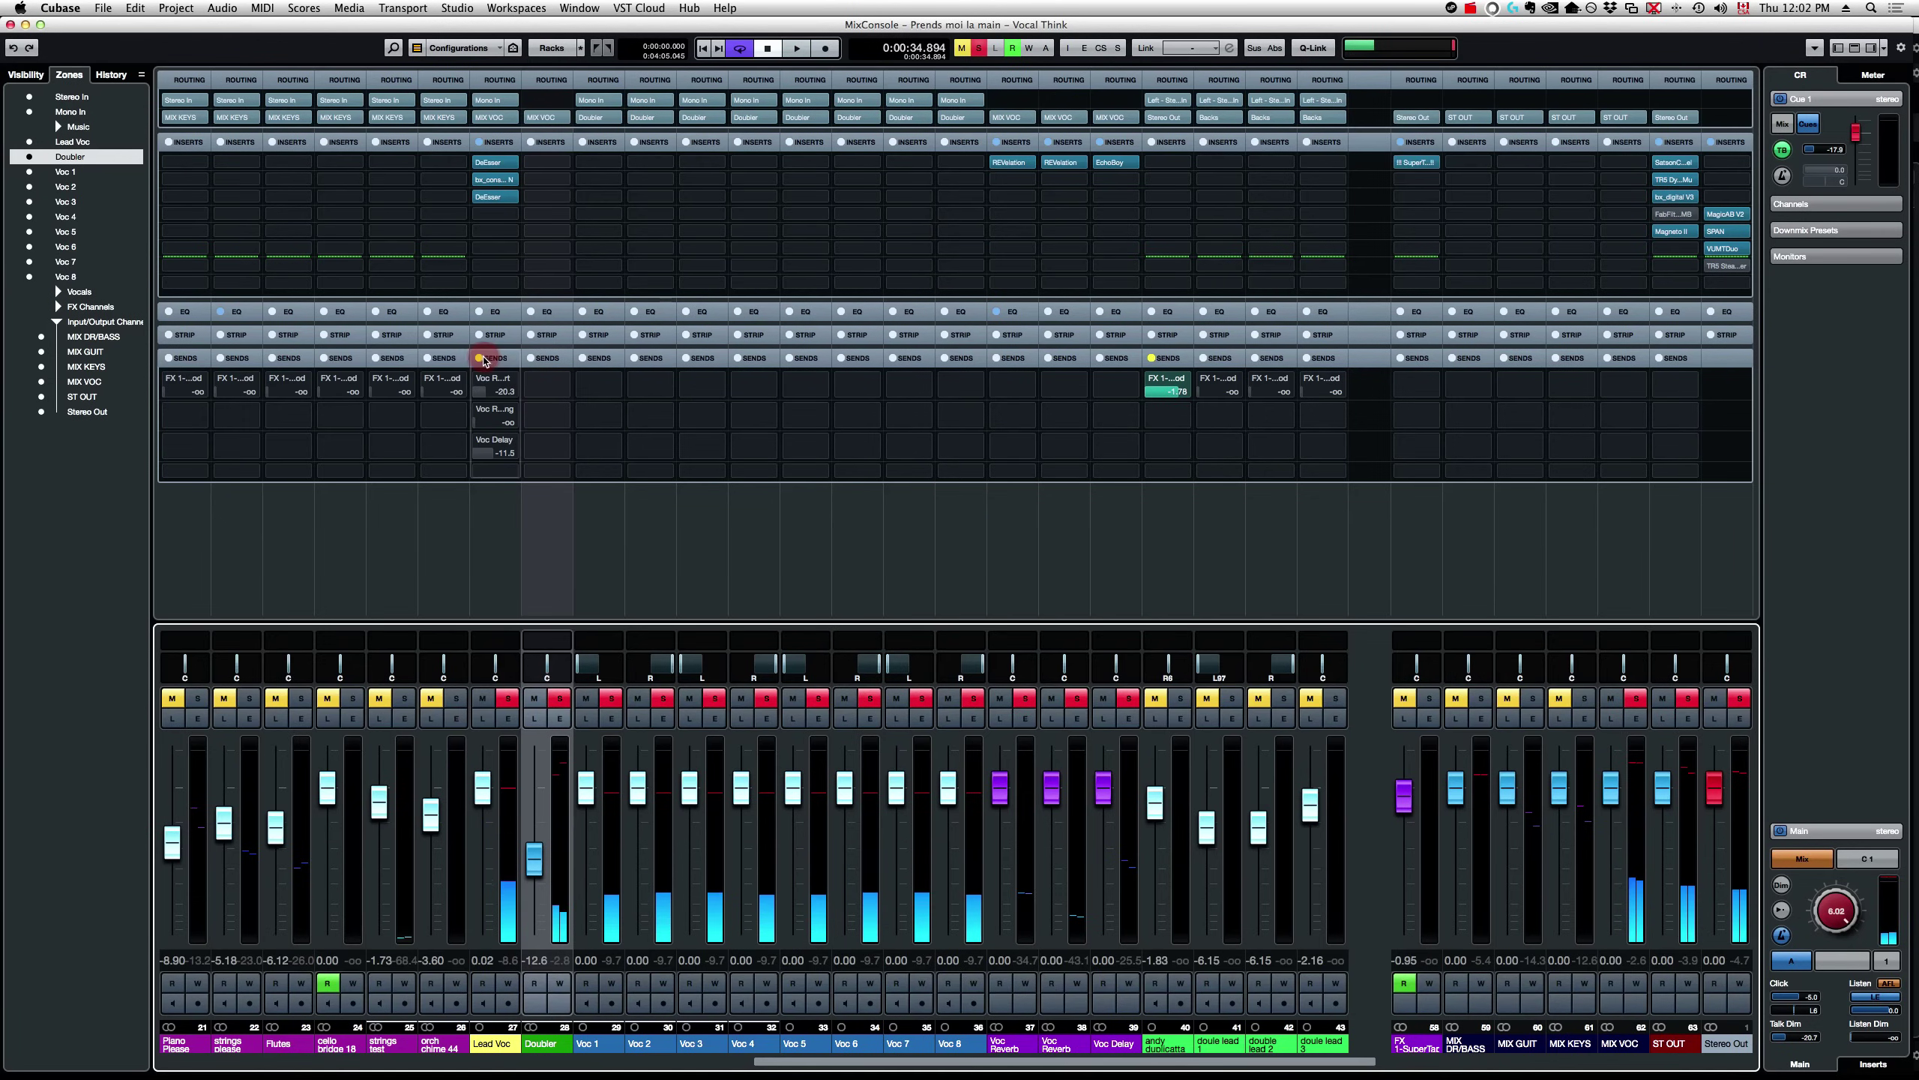
{"action": "key", "text": "space"}
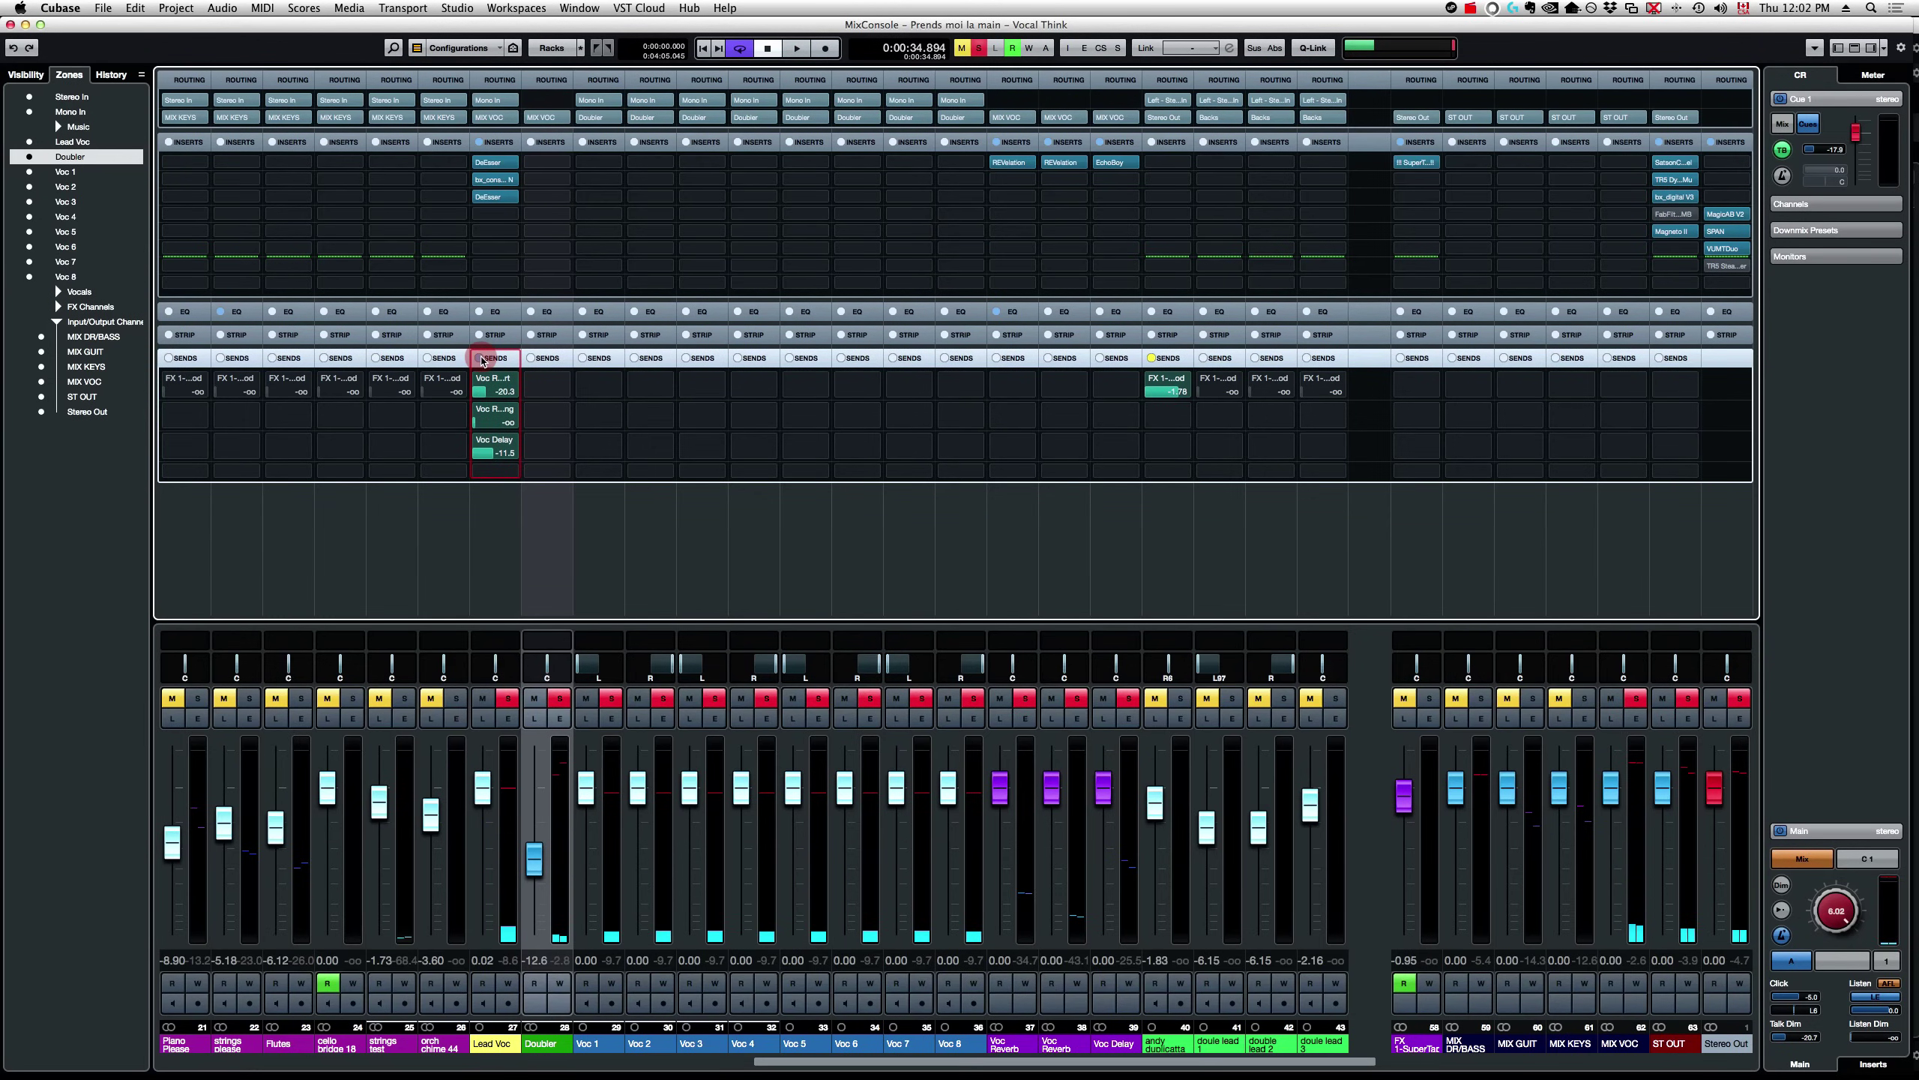
{"action": "left_click", "coordinate": [507, 701]}
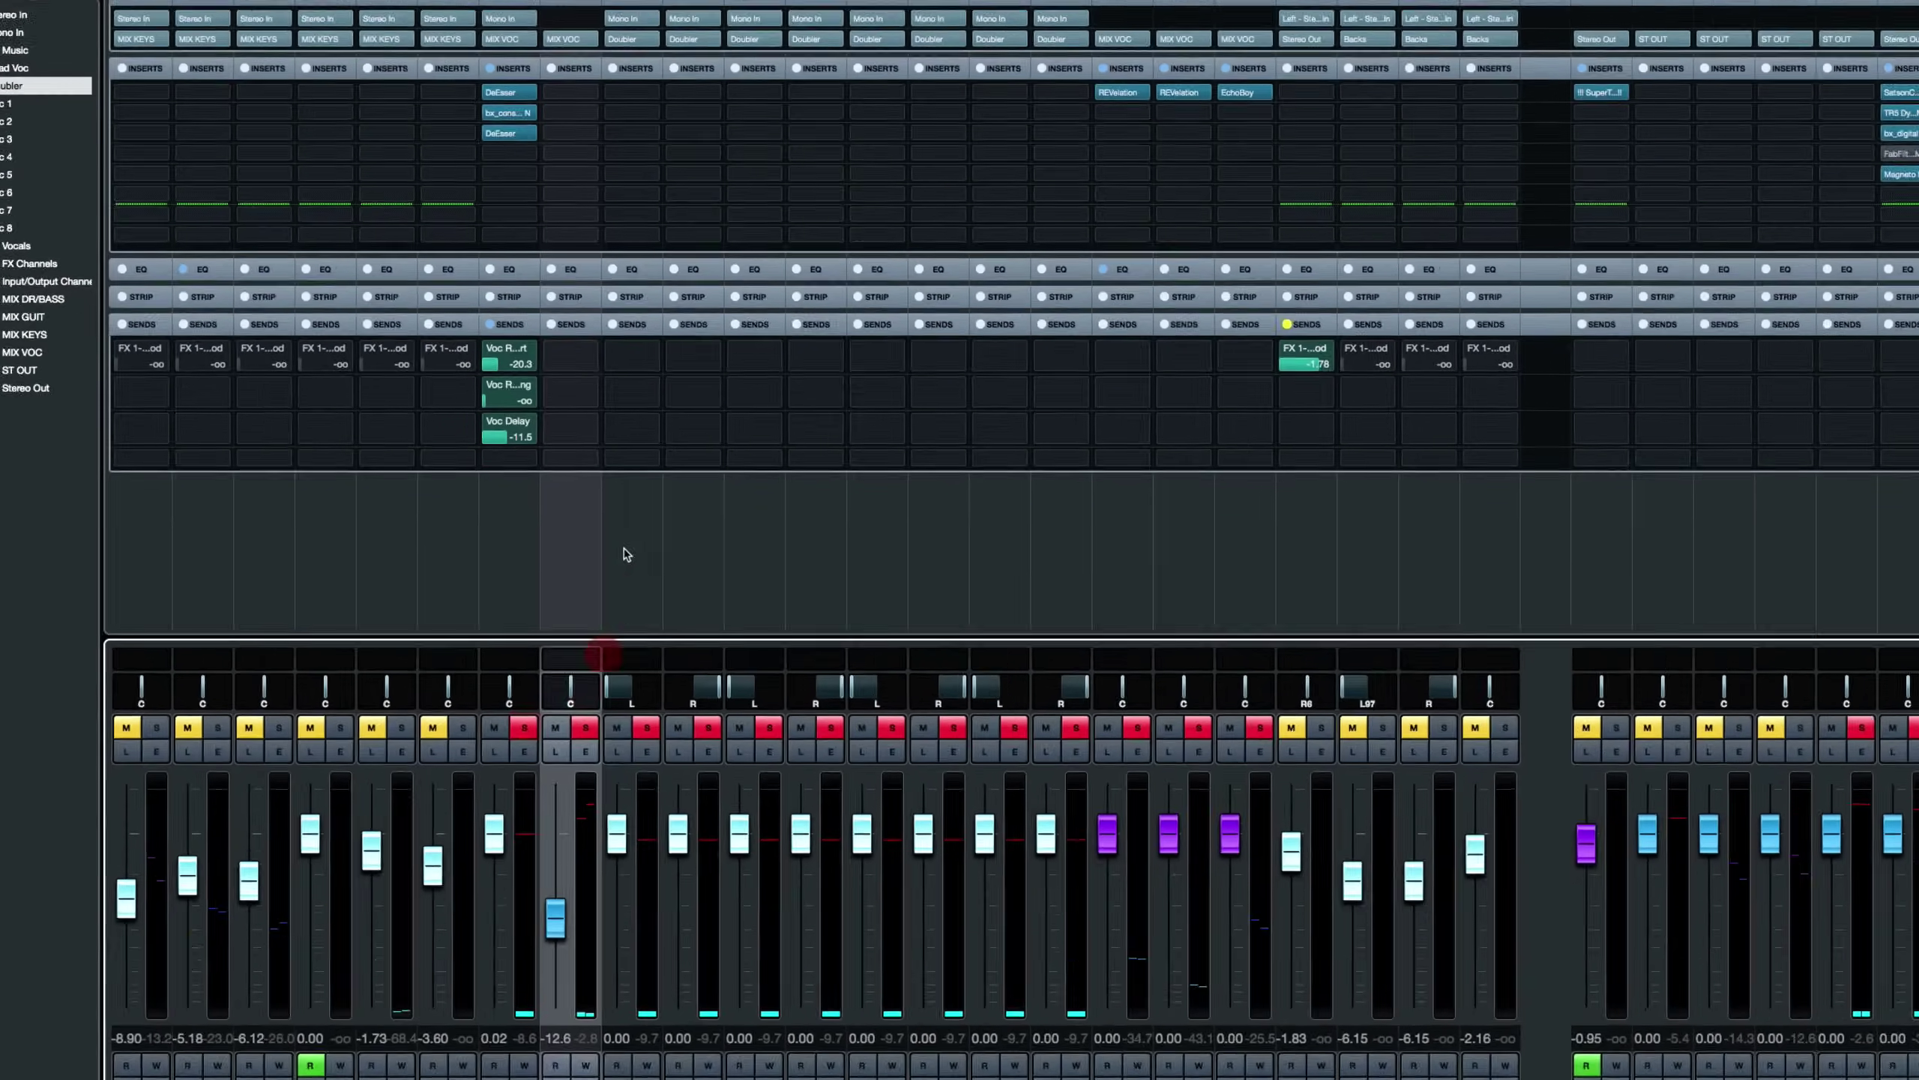
{"action": "left_click", "coordinate": [591, 527]}
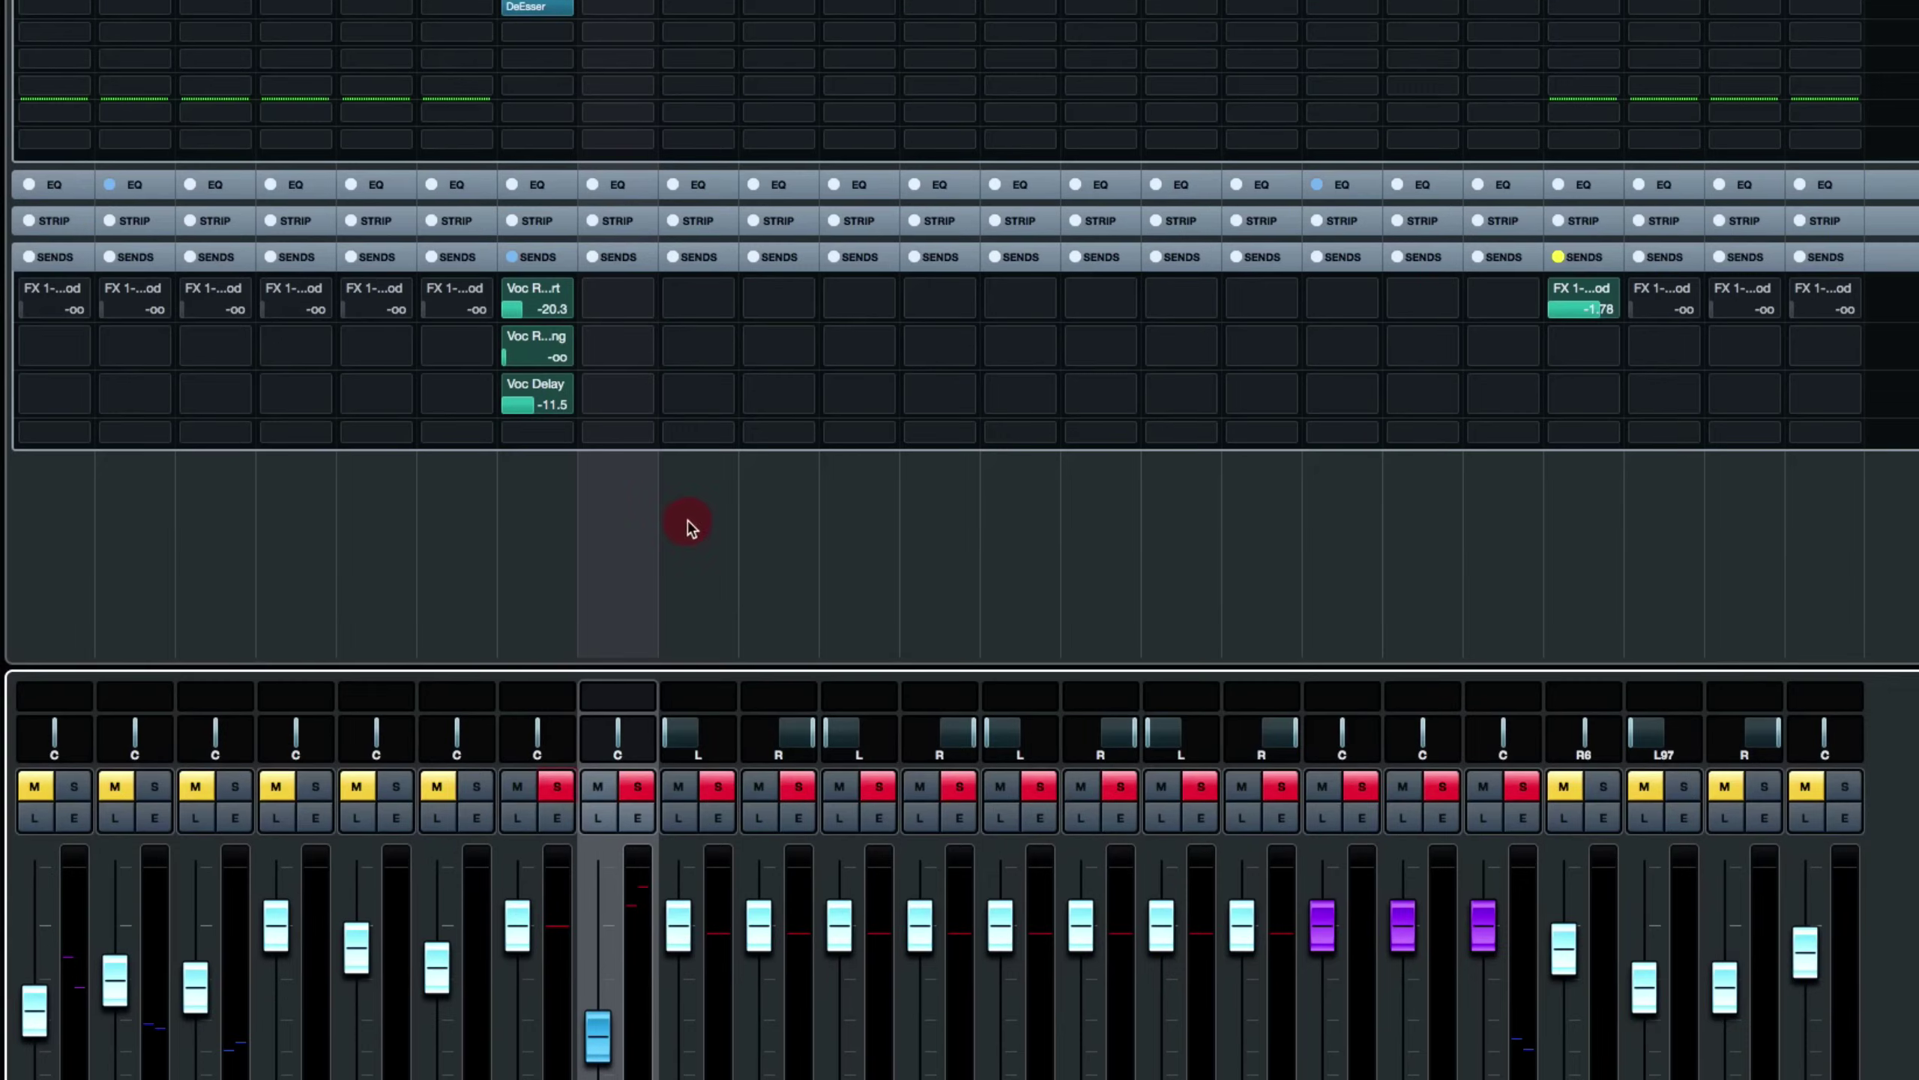
Copy Lead Voc's sends and paste them onto the Doubler channel, then copy Lead Voc's inserts.
{"action": "right_click", "coordinate": [537, 256]}
{"action": "left_click", "coordinate": [586, 310]}
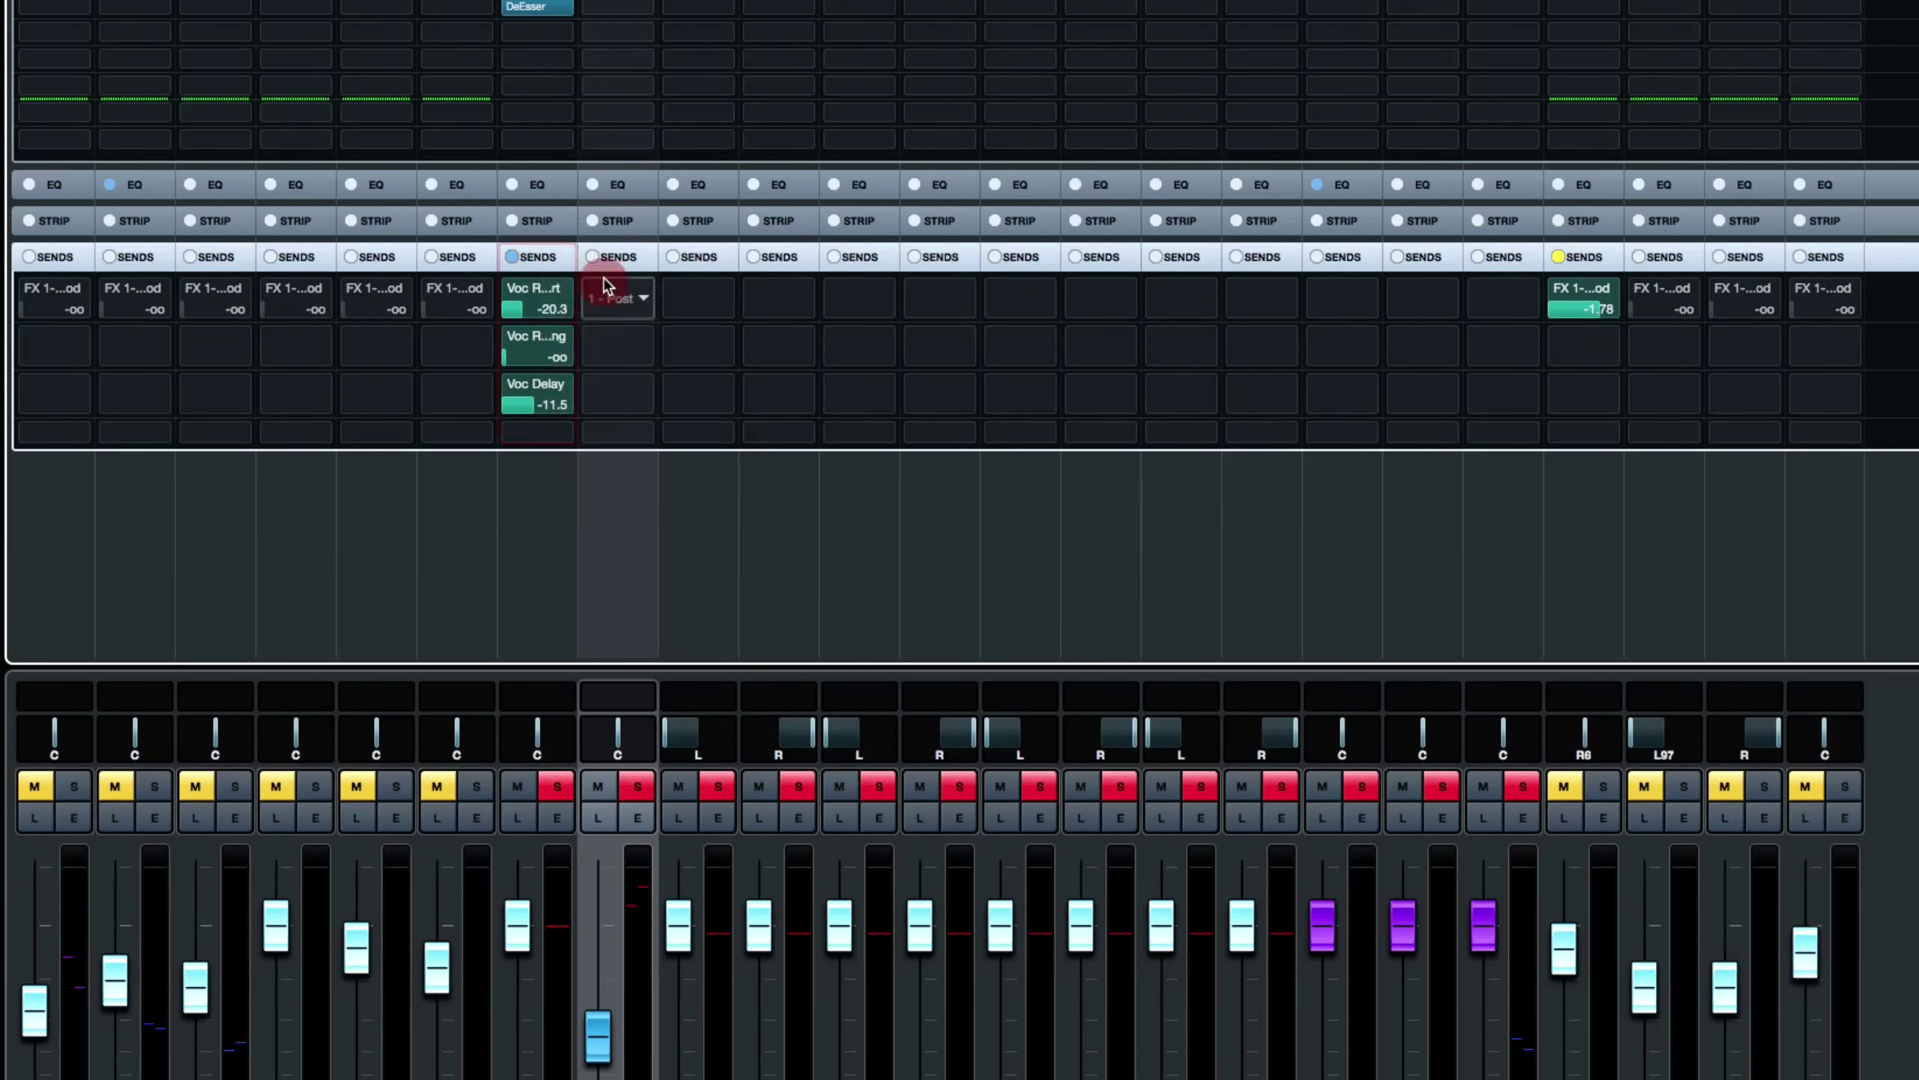
{"action": "right_click", "coordinate": [610, 258]}
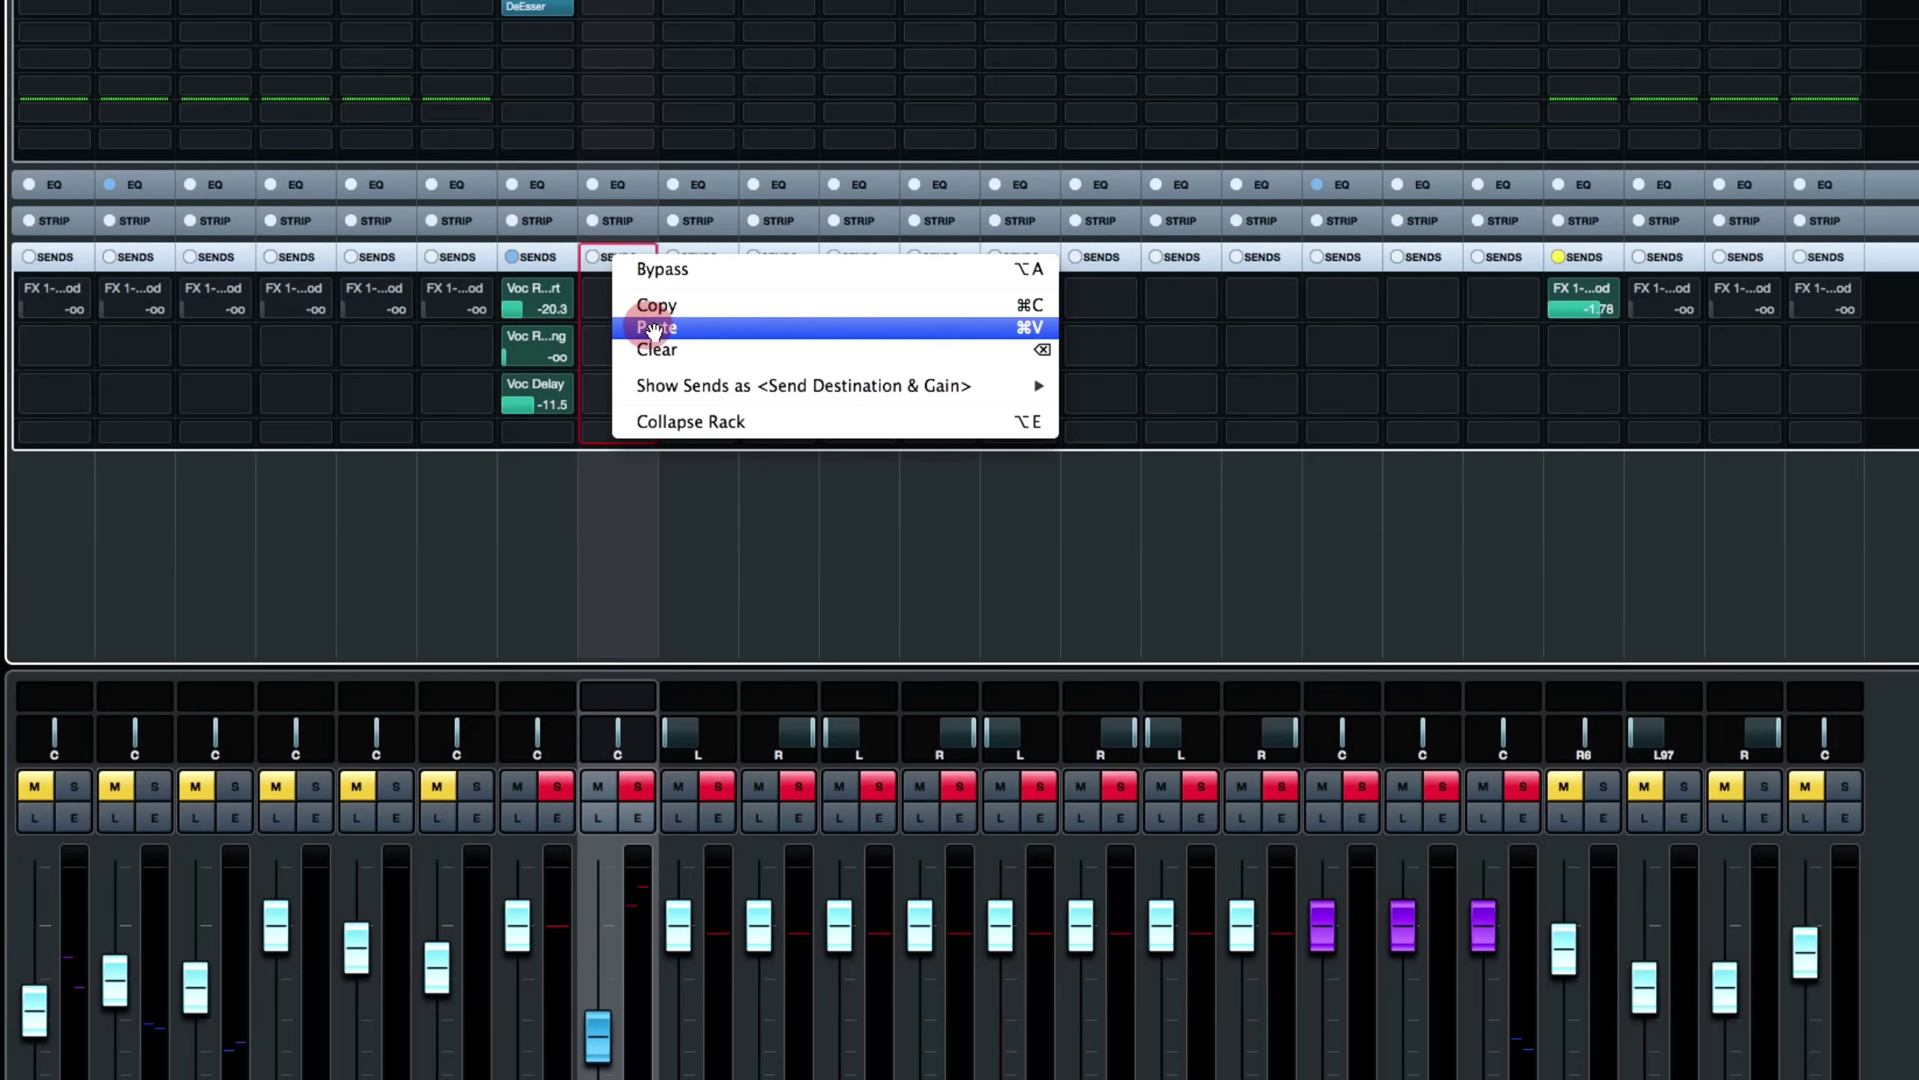
{"action": "left_click", "coordinate": [654, 328]}
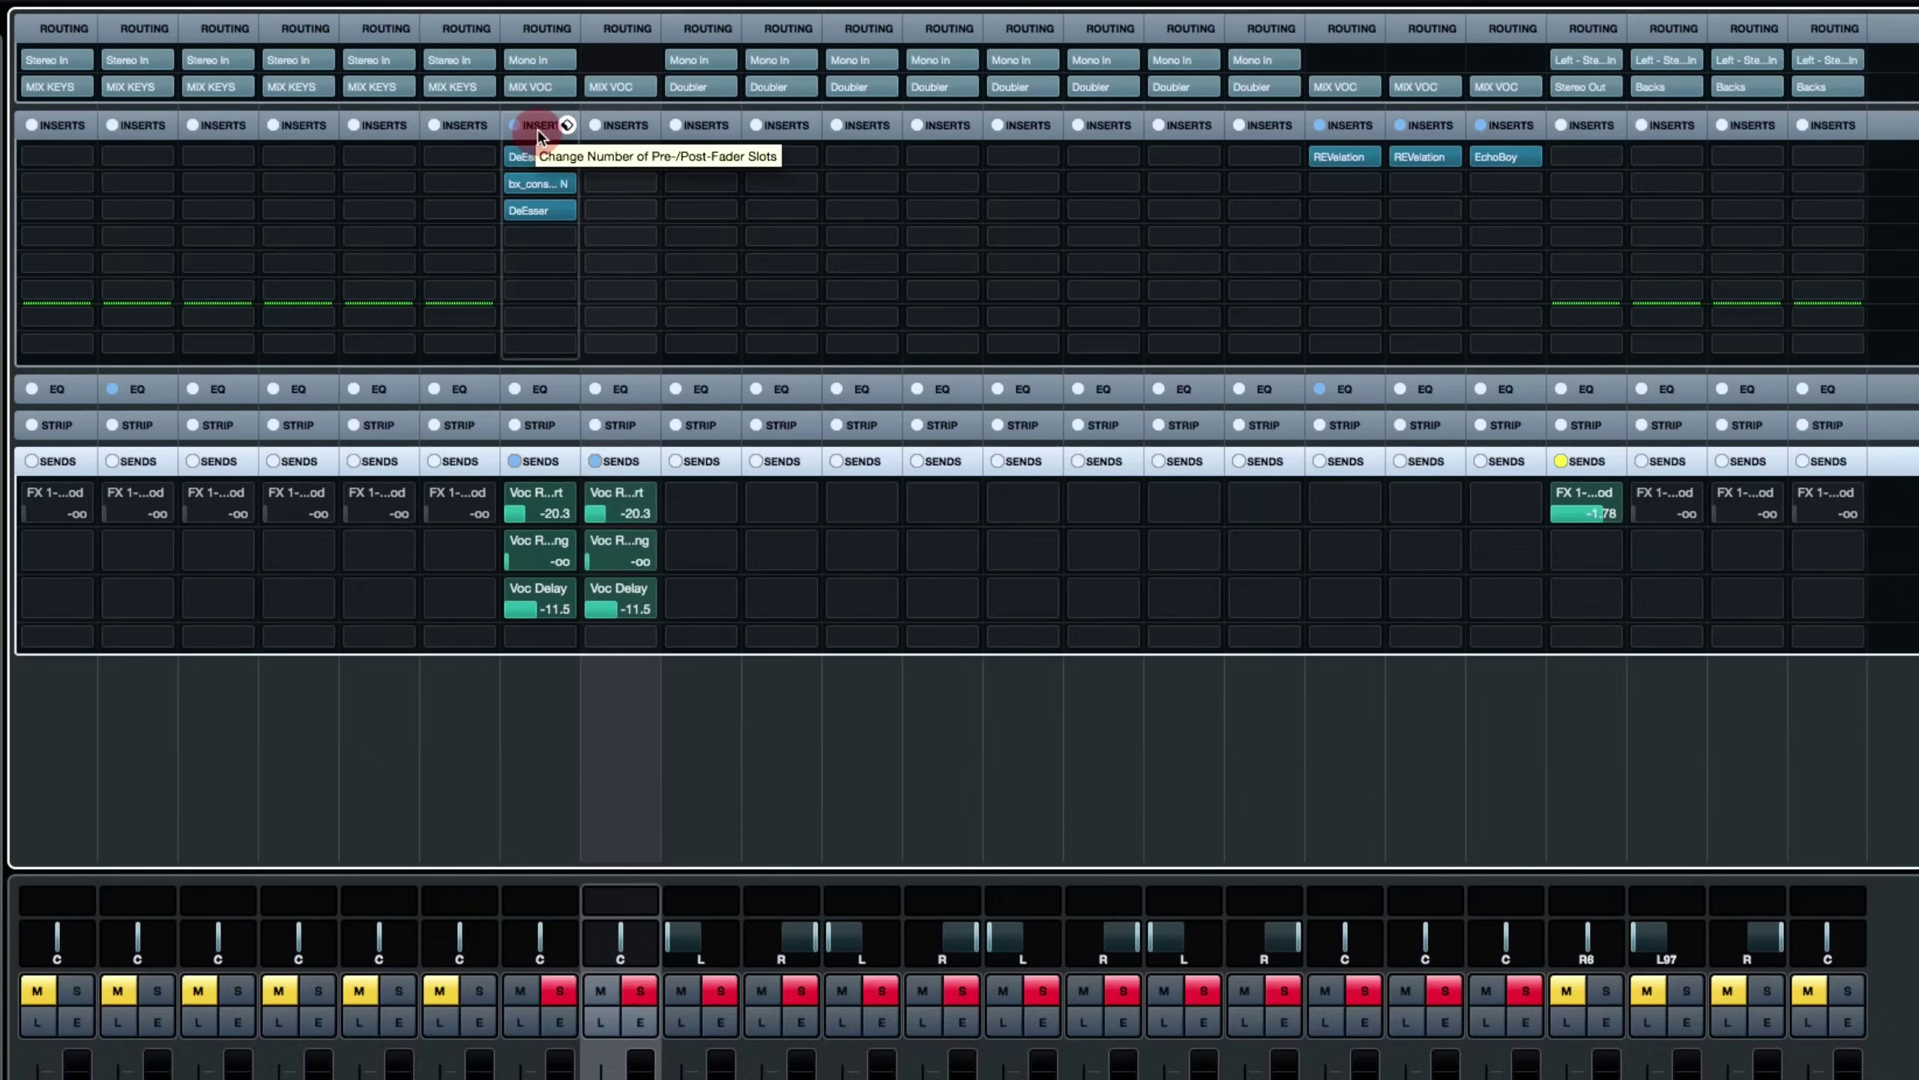
{"action": "right_click", "coordinate": [538, 126]}
{"action": "left_click", "coordinate": [578, 170]}
{"action": "left_click", "coordinate": [617, 127]}
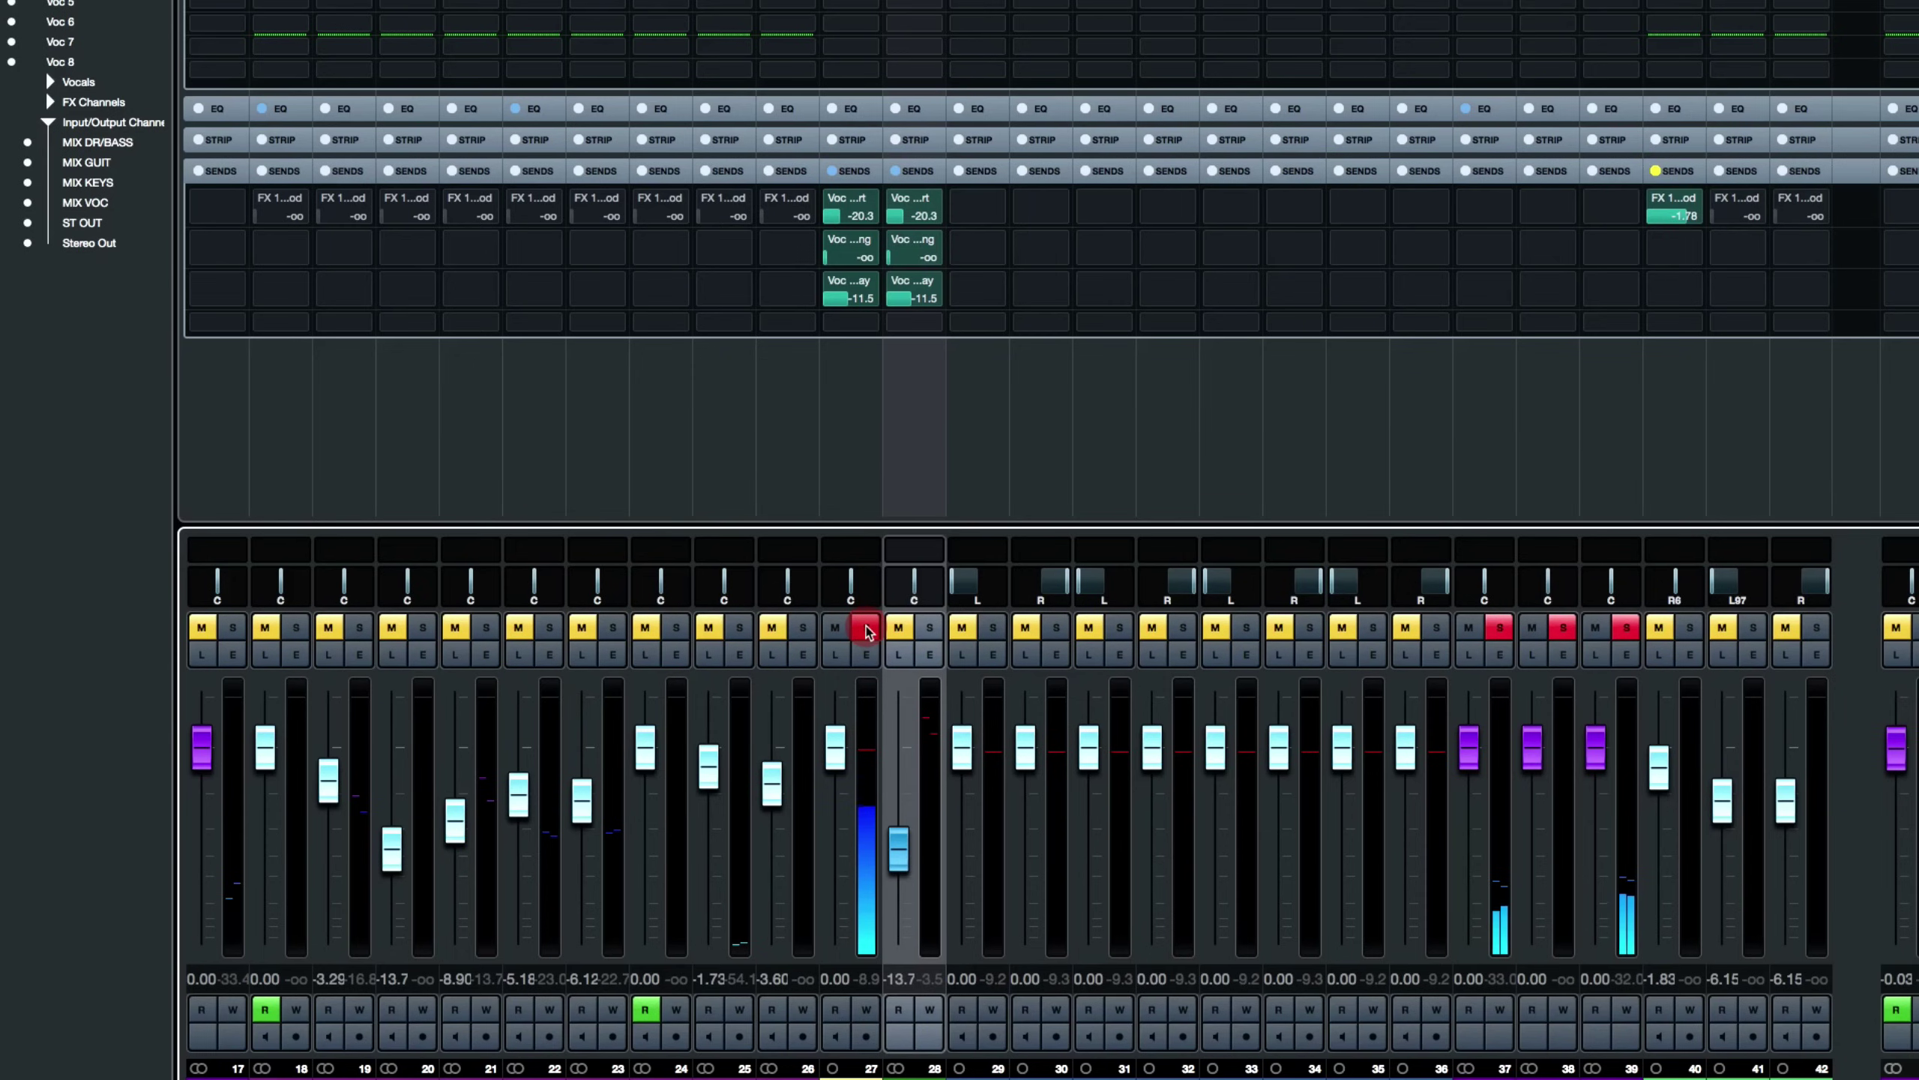
Toggle the Doubler group's solo to compare, lowering its fader to -14.6 dB, then clear the solos.
{"action": "left_click", "coordinate": [929, 627]}
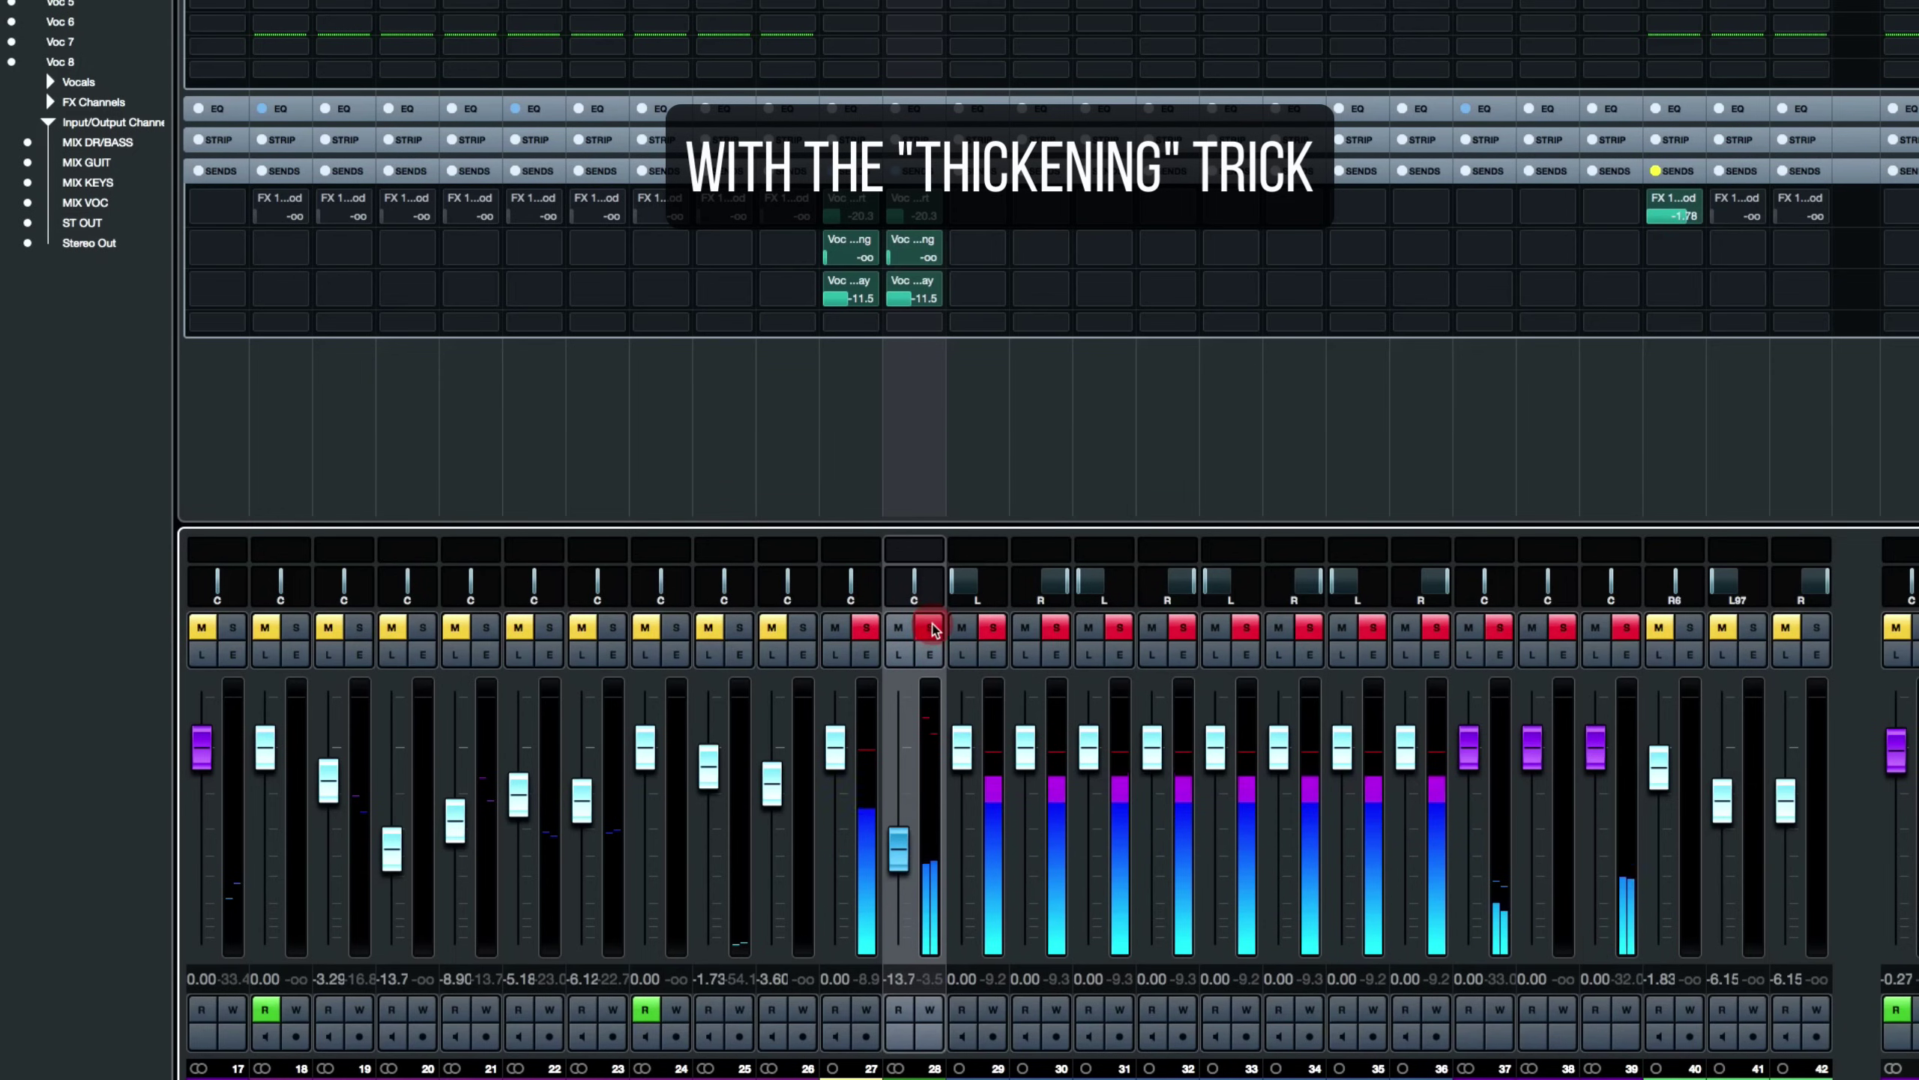
{"action": "left_click", "coordinate": [931, 627]}
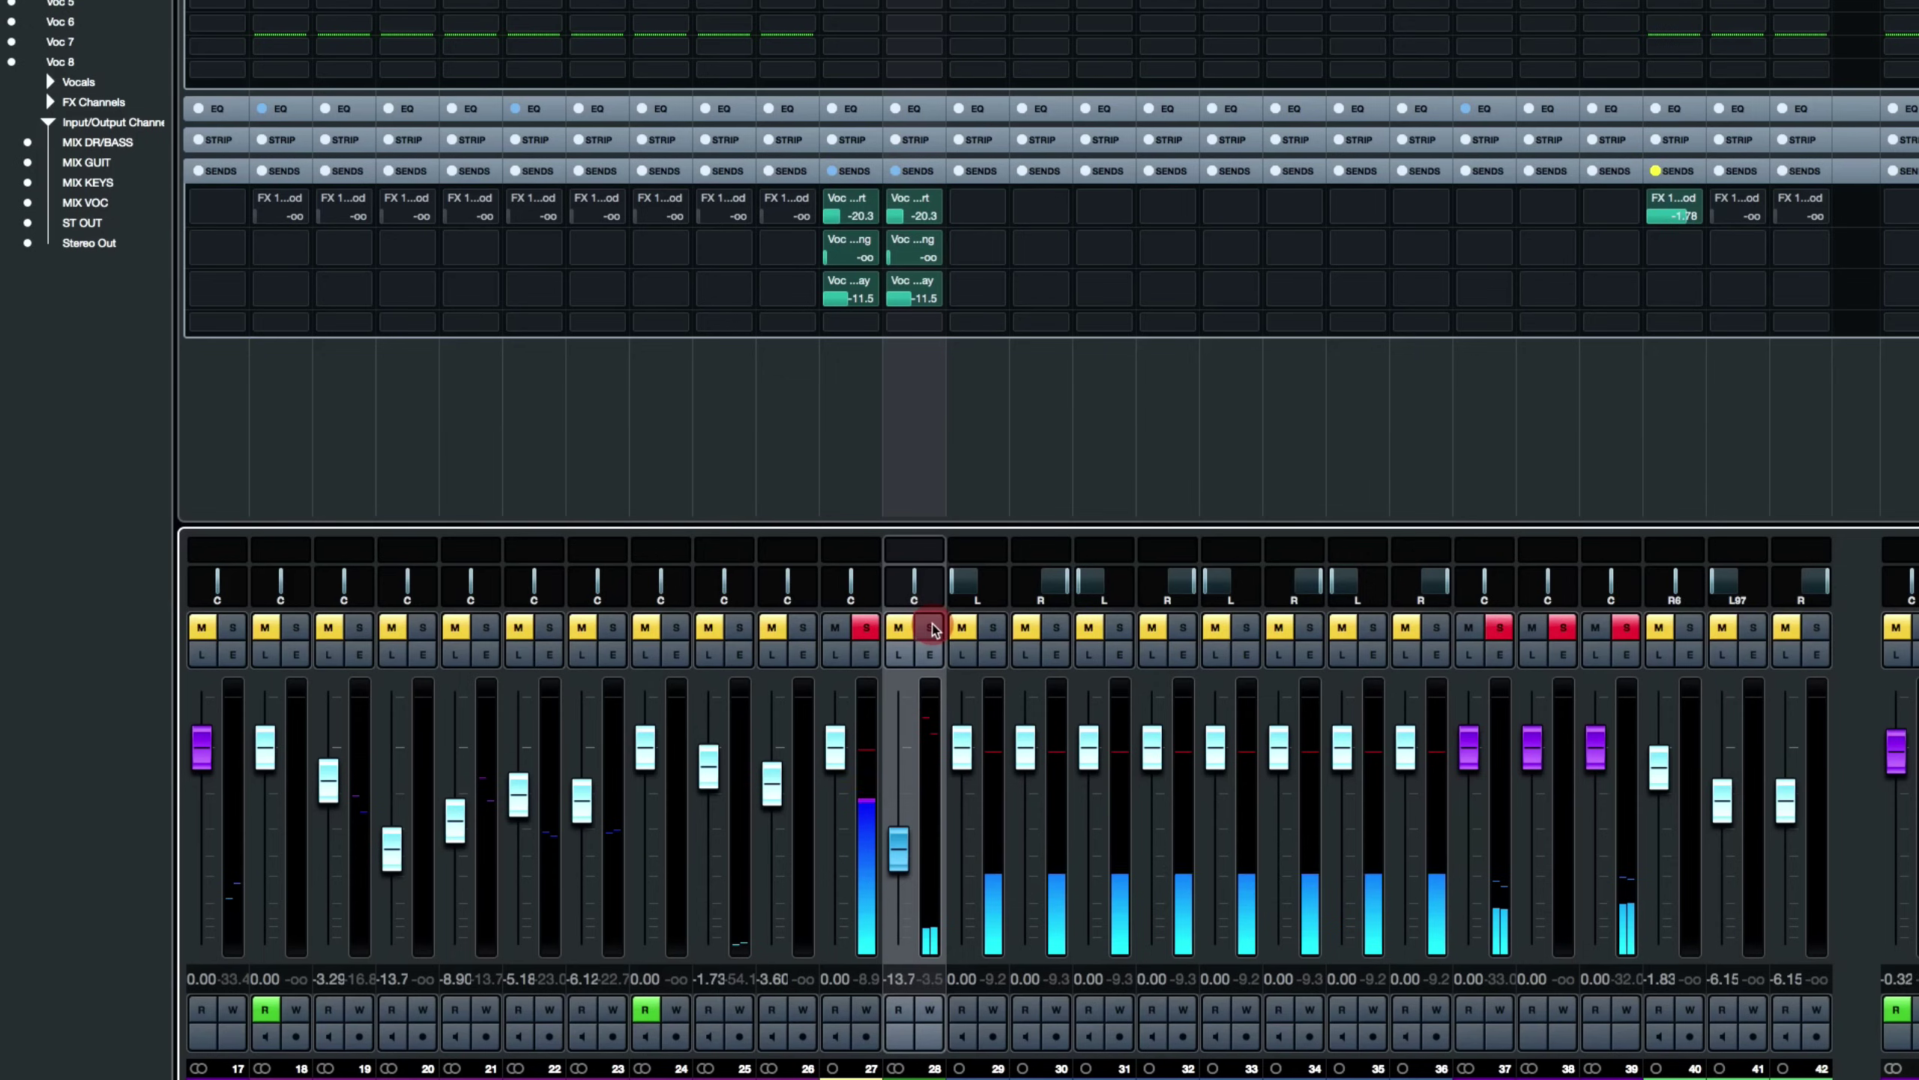
{"action": "left_click", "coordinate": [931, 628]}
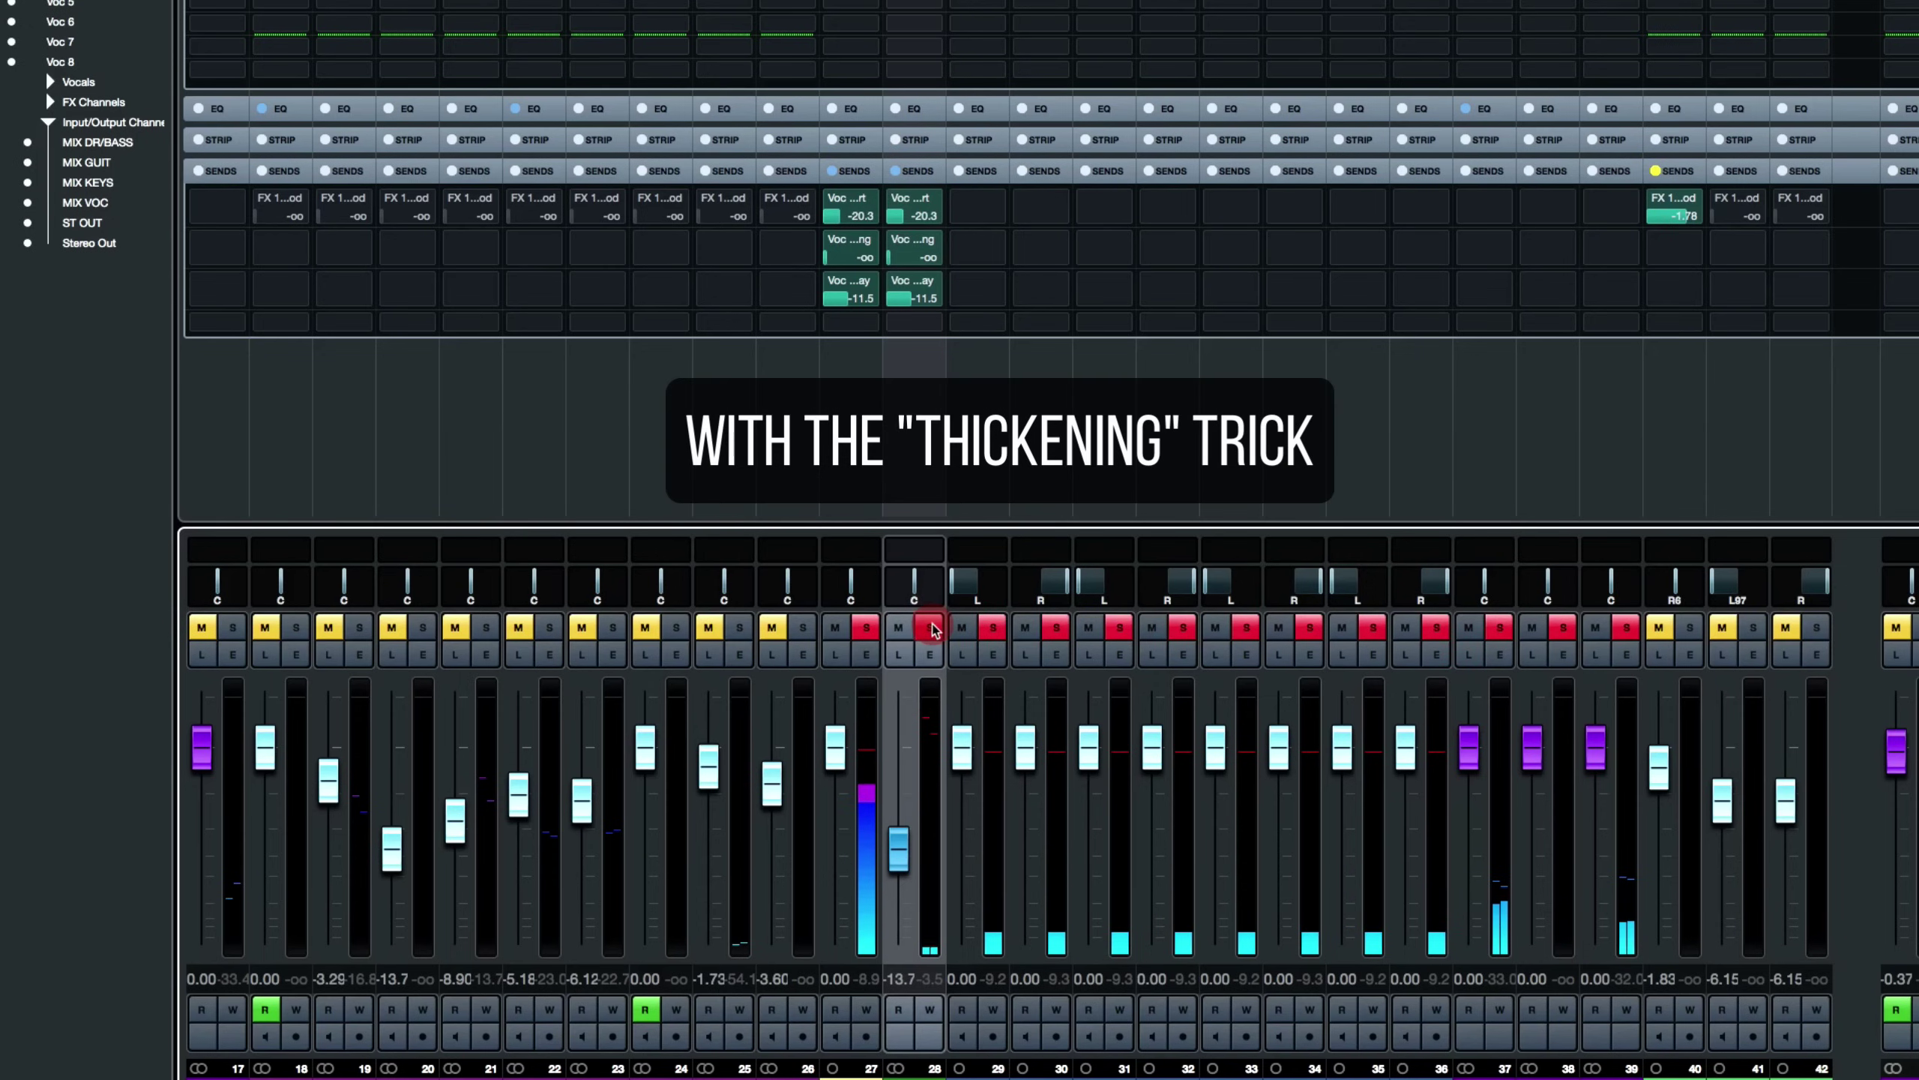
{"action": "left_click_drag", "start_coordinate": [904, 858], "coordinate": [904, 864]}
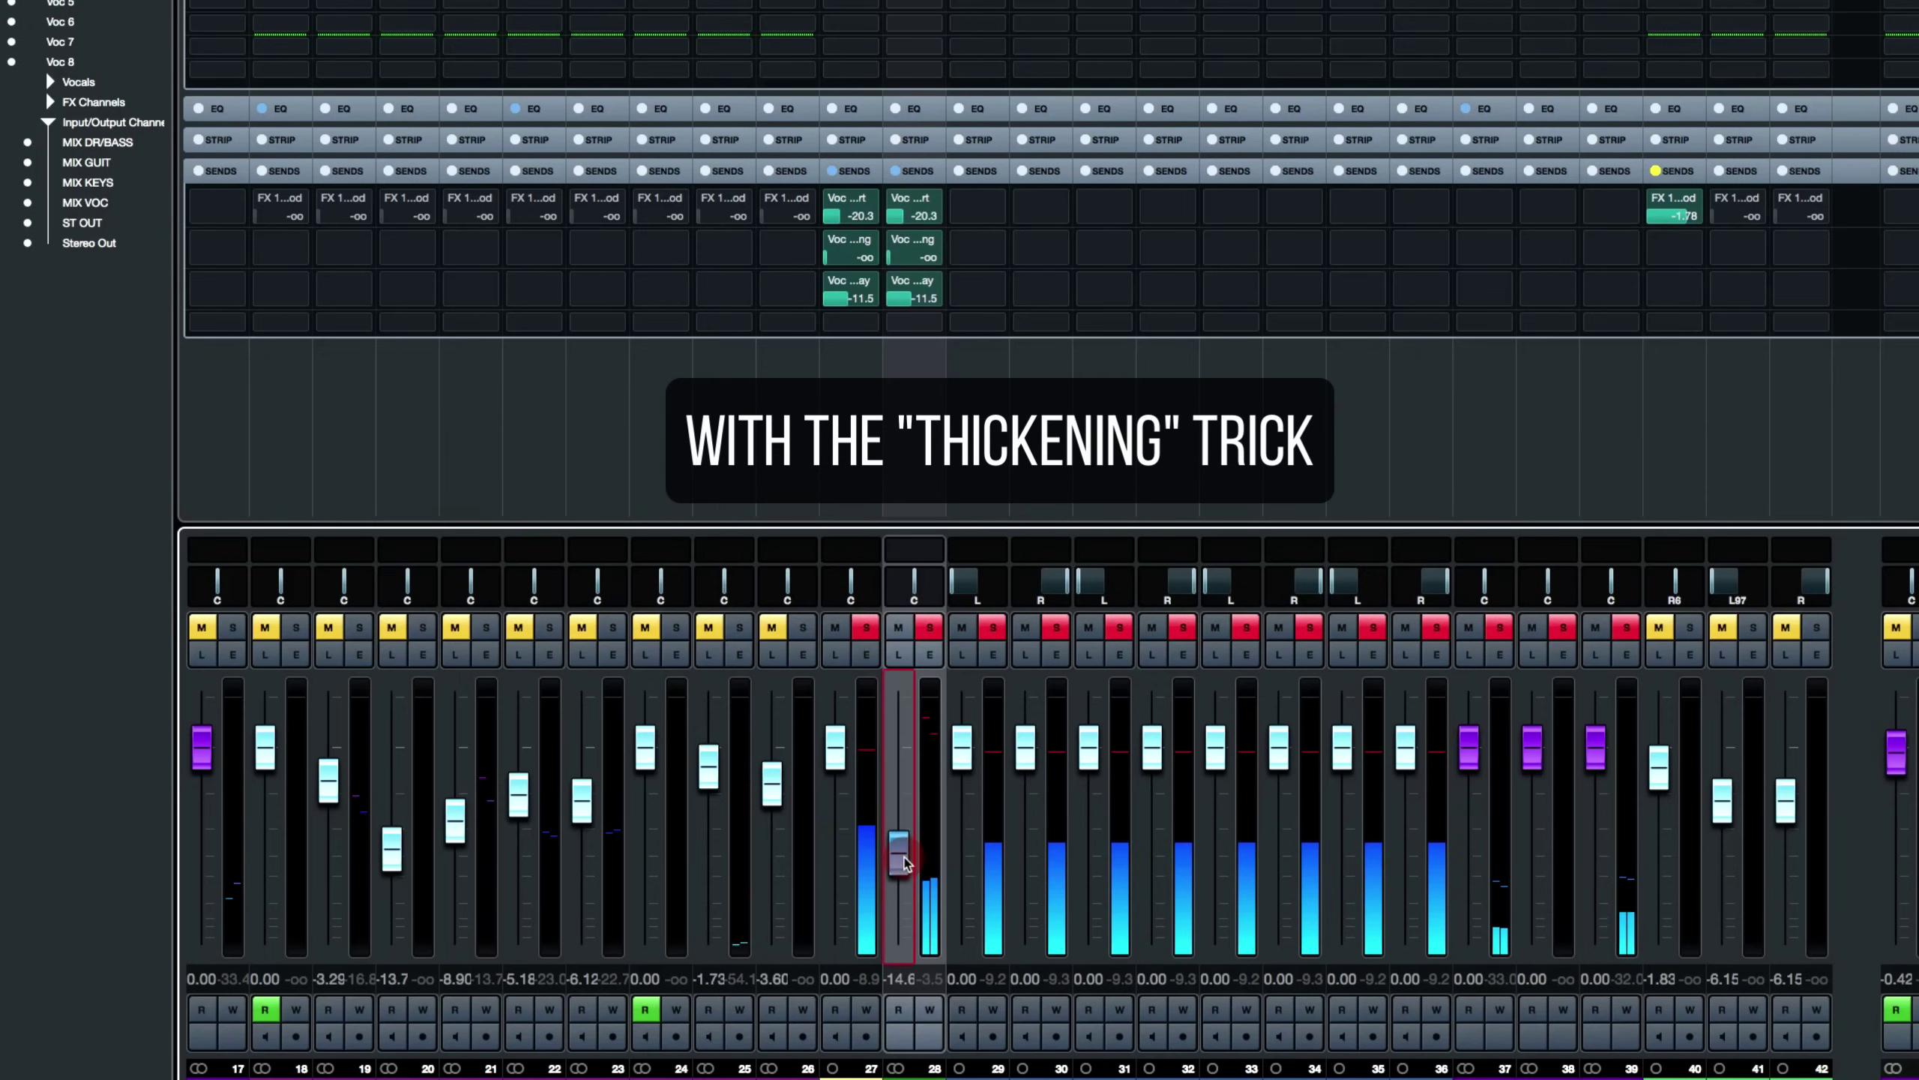
{"action": "left_click", "coordinate": [867, 628]}
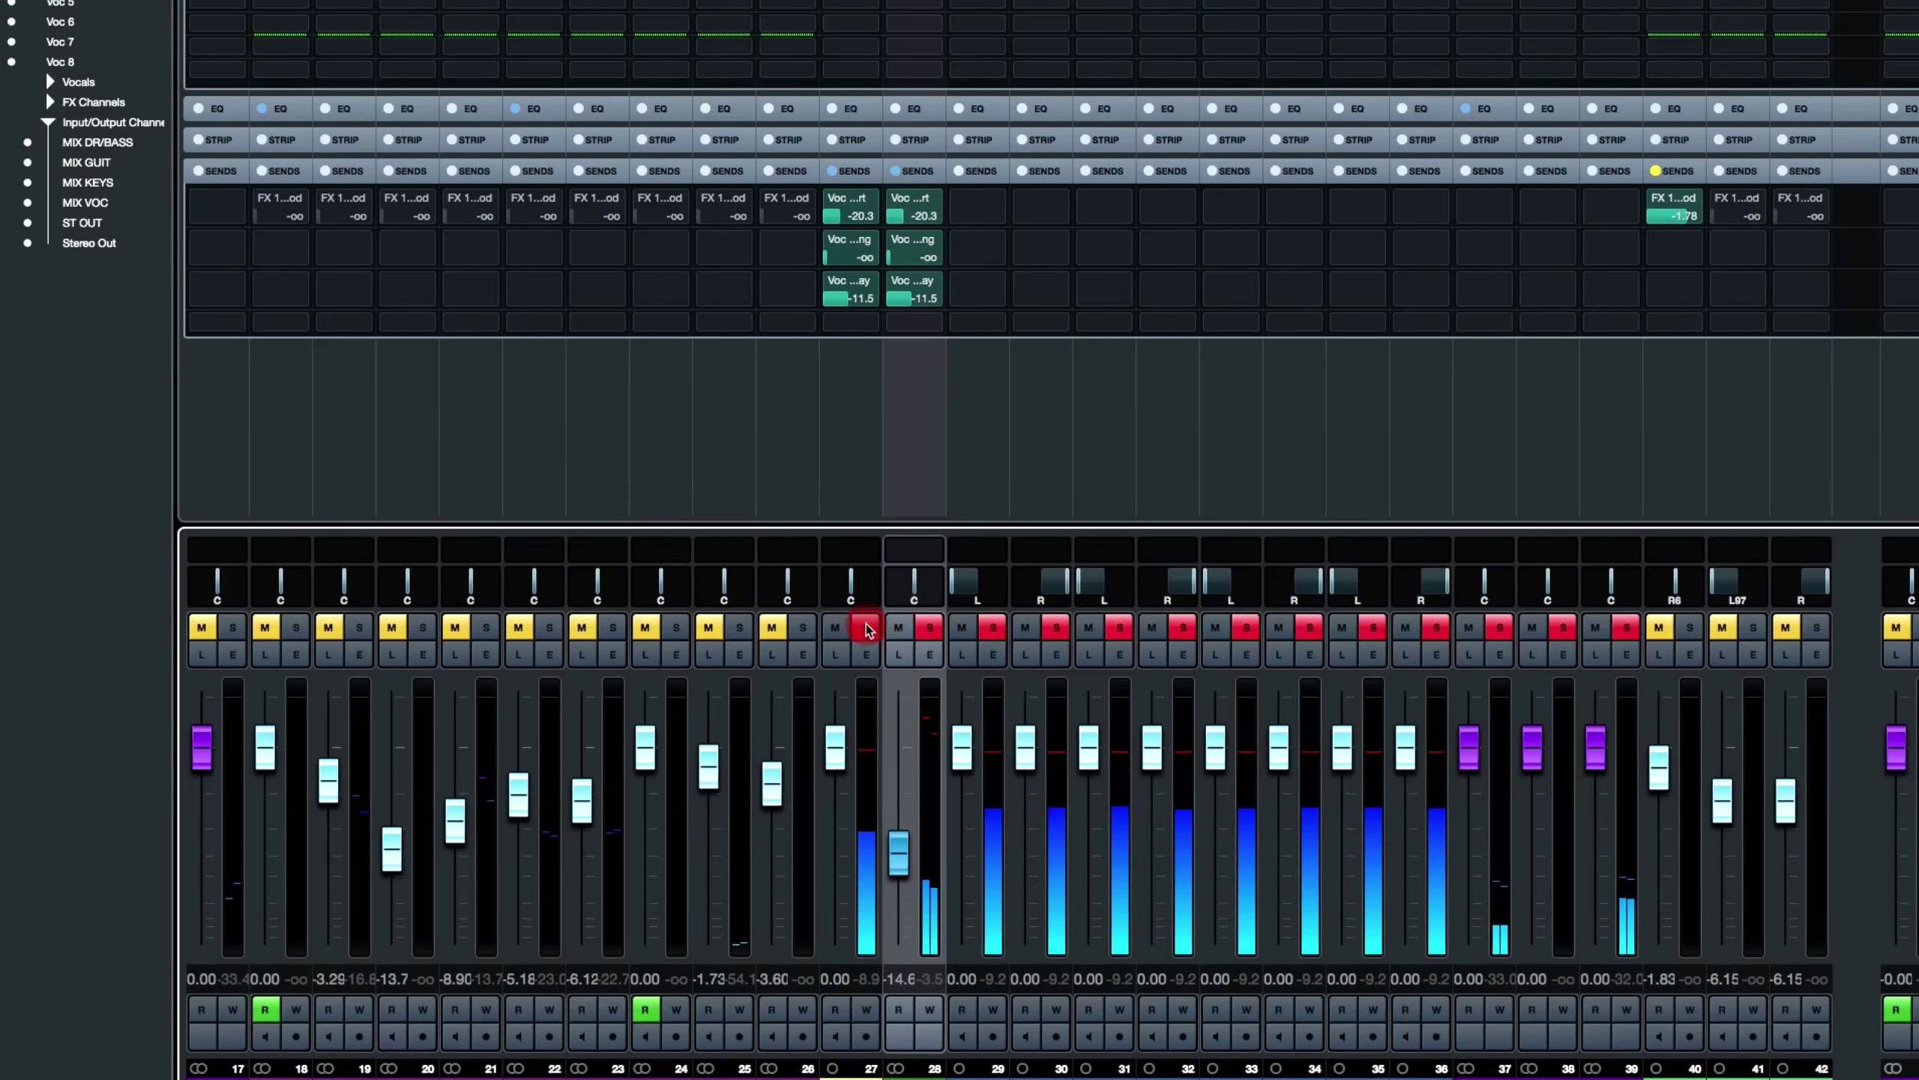
{"action": "left_click", "coordinate": [930, 627]}
A/B the Doubler group by muting and unmuting it, raising its fader to -13.0 dB.
{"action": "left_click", "coordinate": [898, 628]}
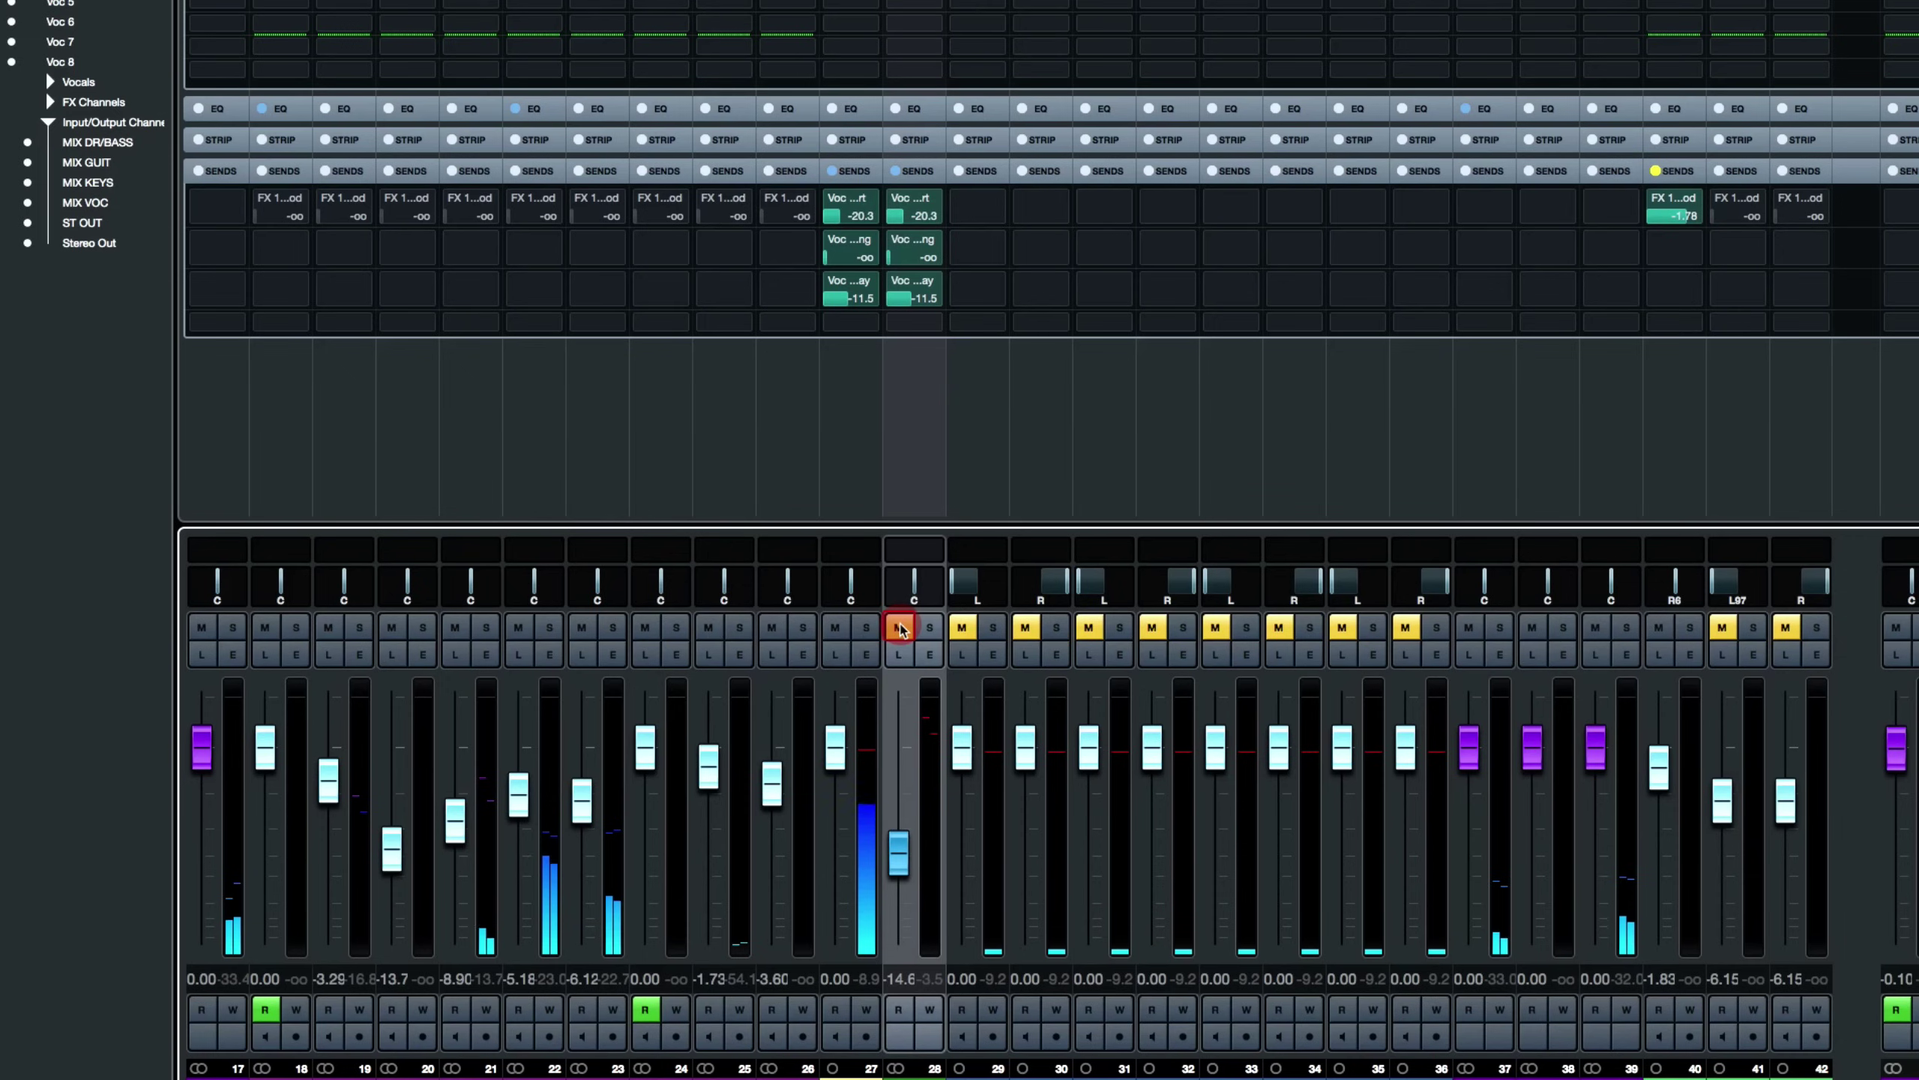
{"action": "left_click", "coordinate": [898, 627]}
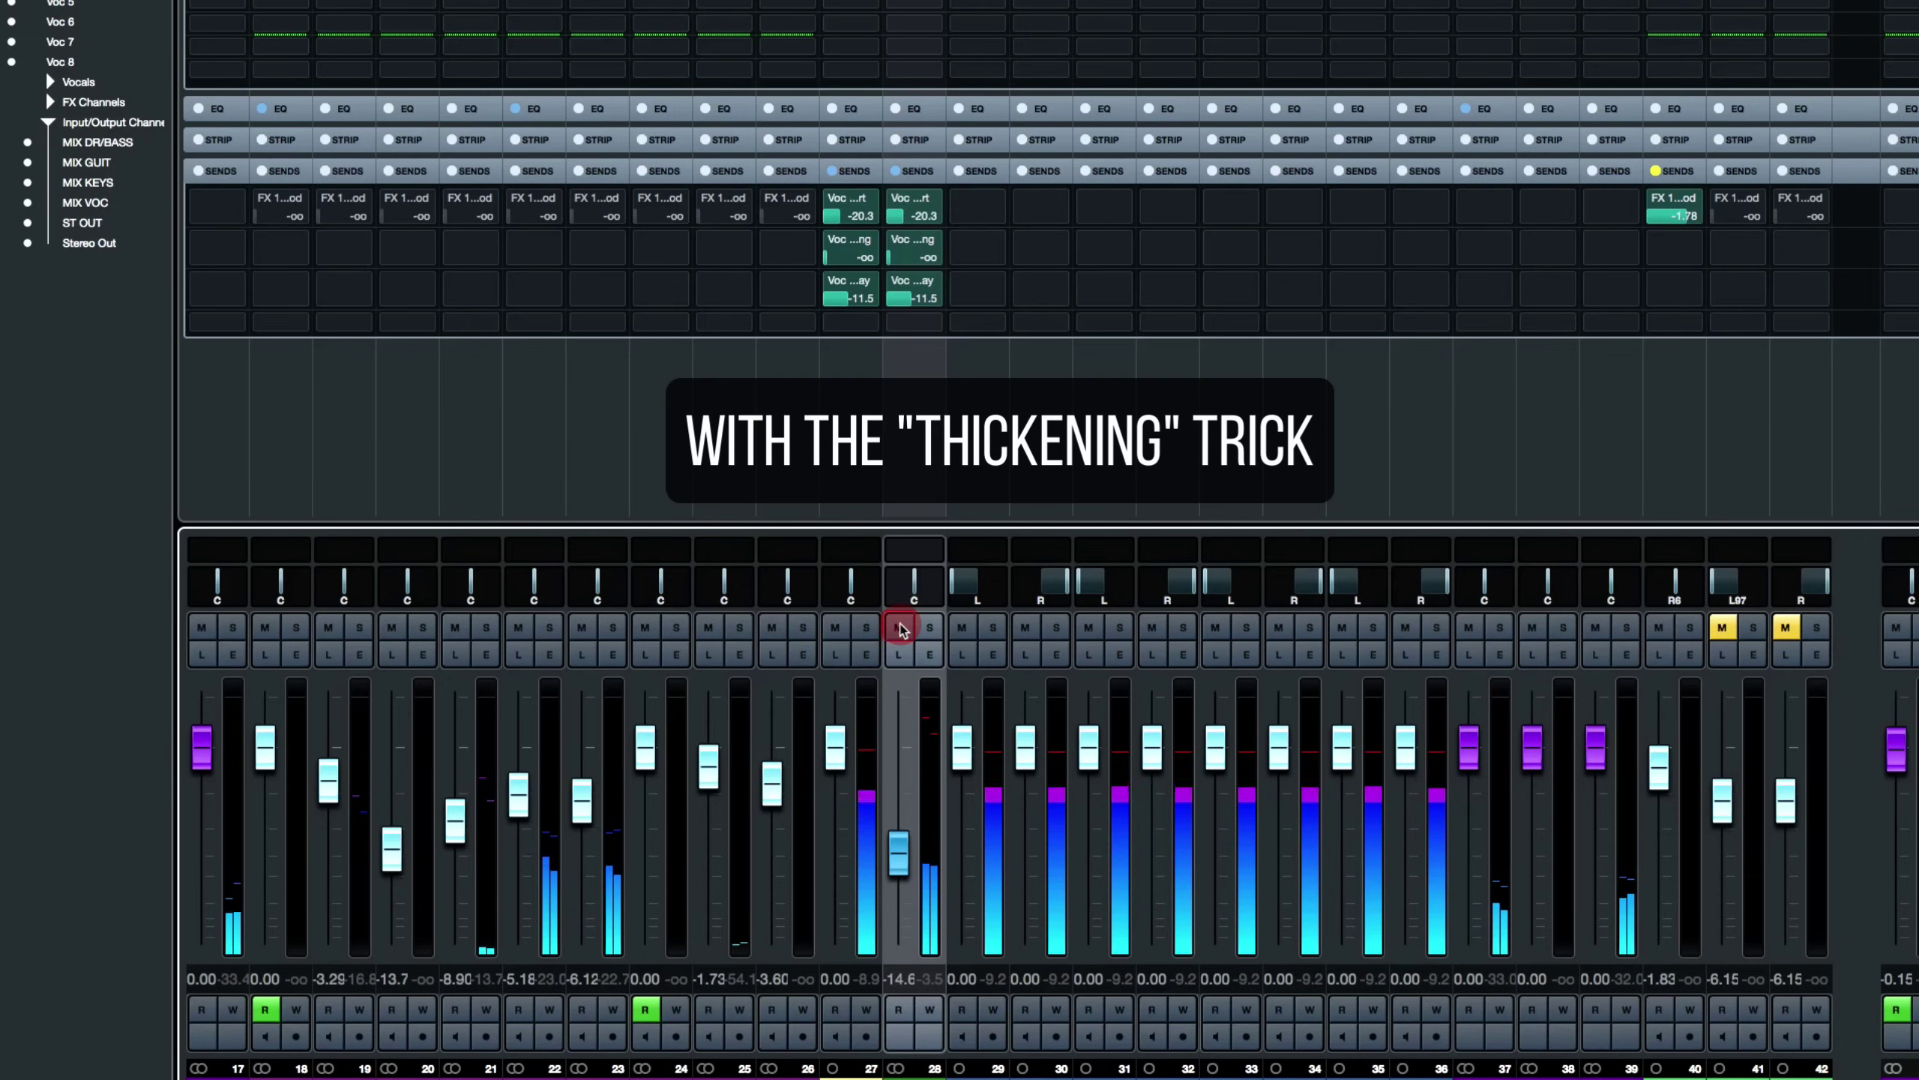
{"action": "left_click", "coordinate": [906, 868]}
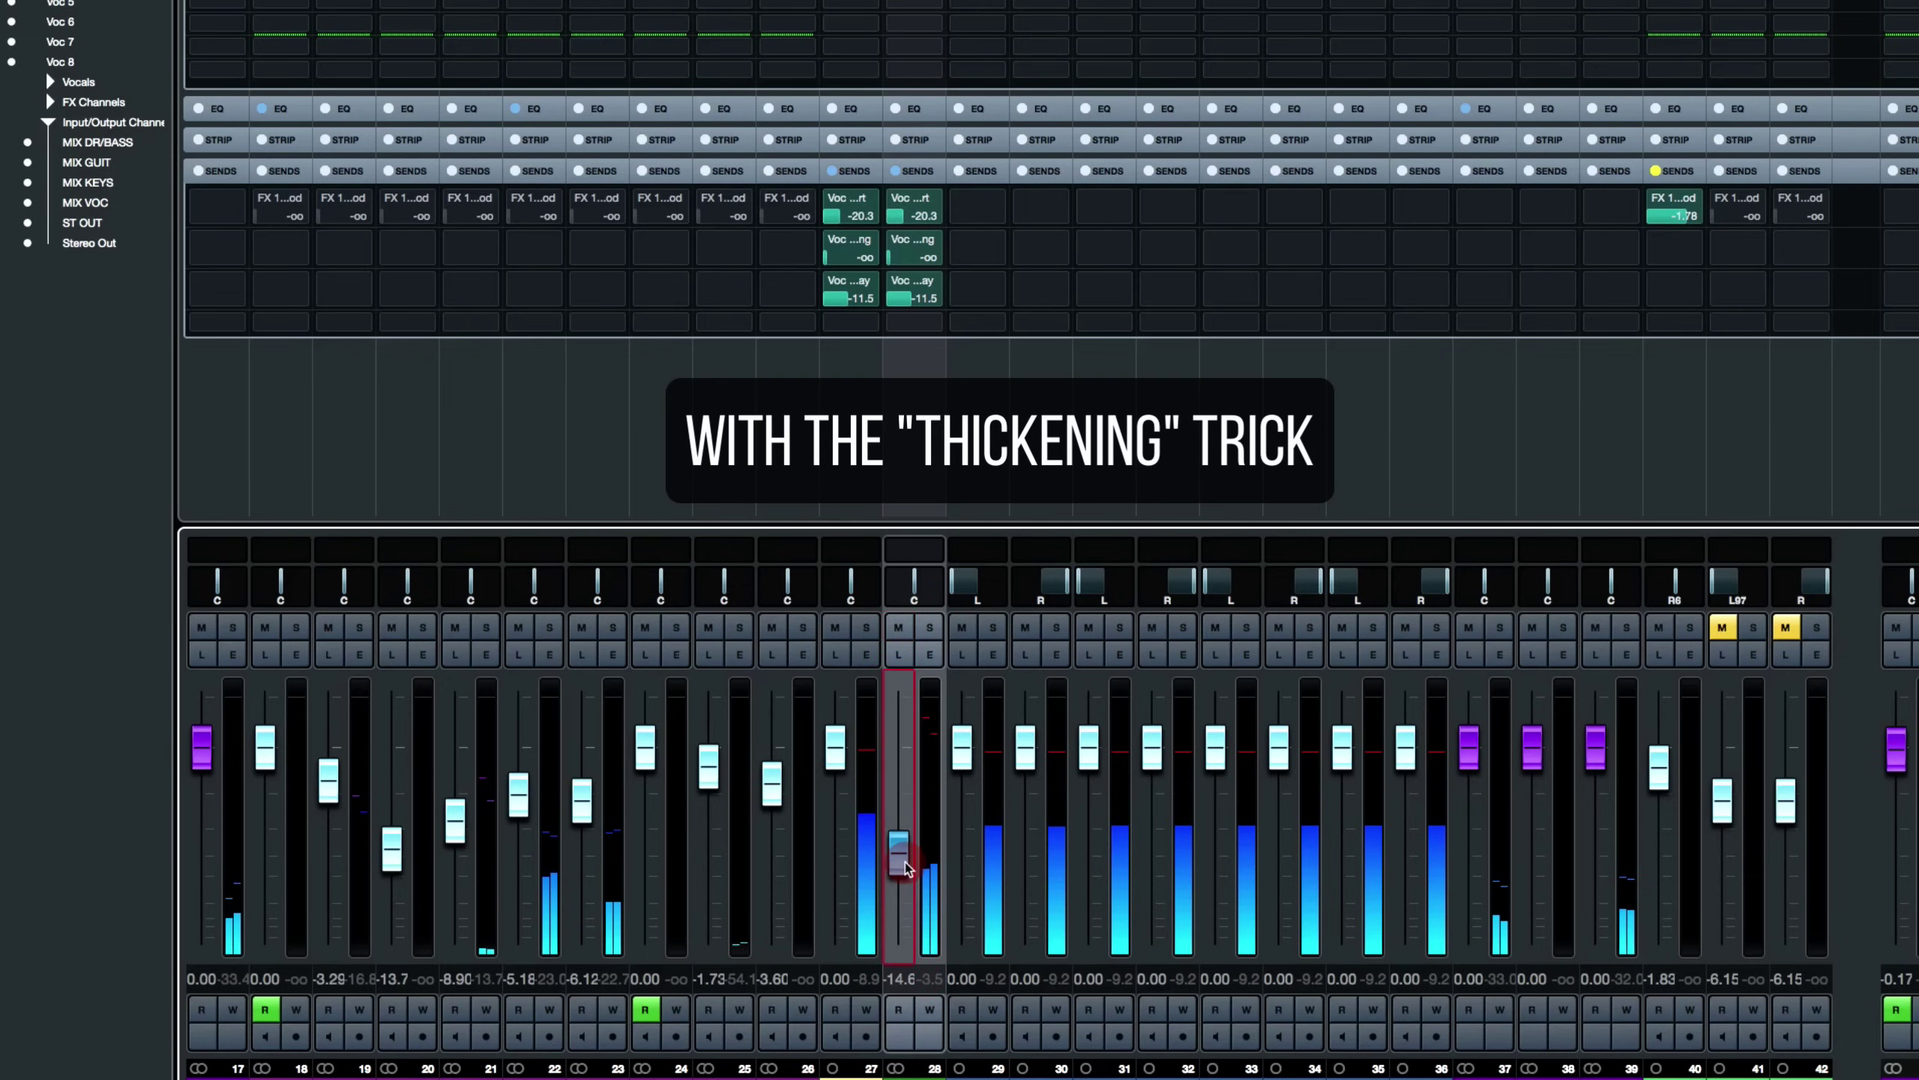
{"action": "left_click", "coordinate": [898, 628]}
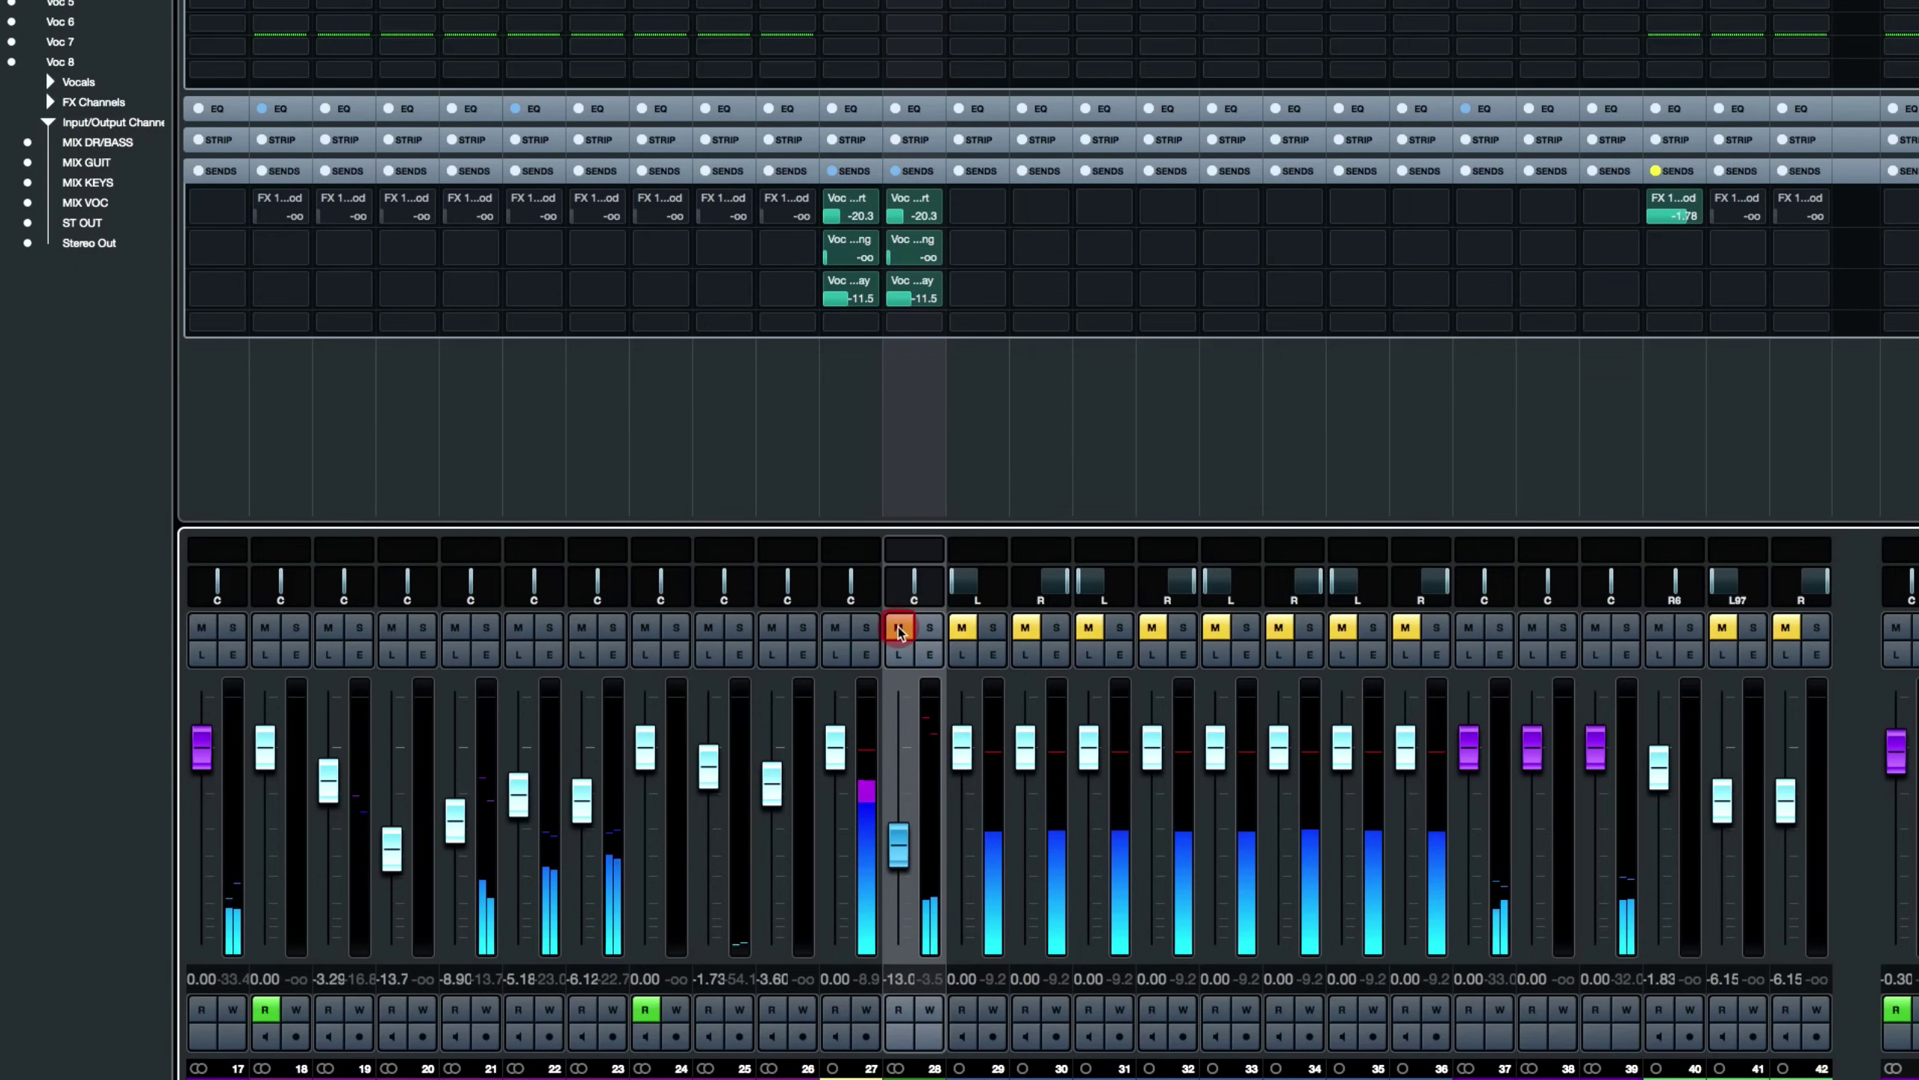
{"action": "left_click", "coordinate": [898, 627]}
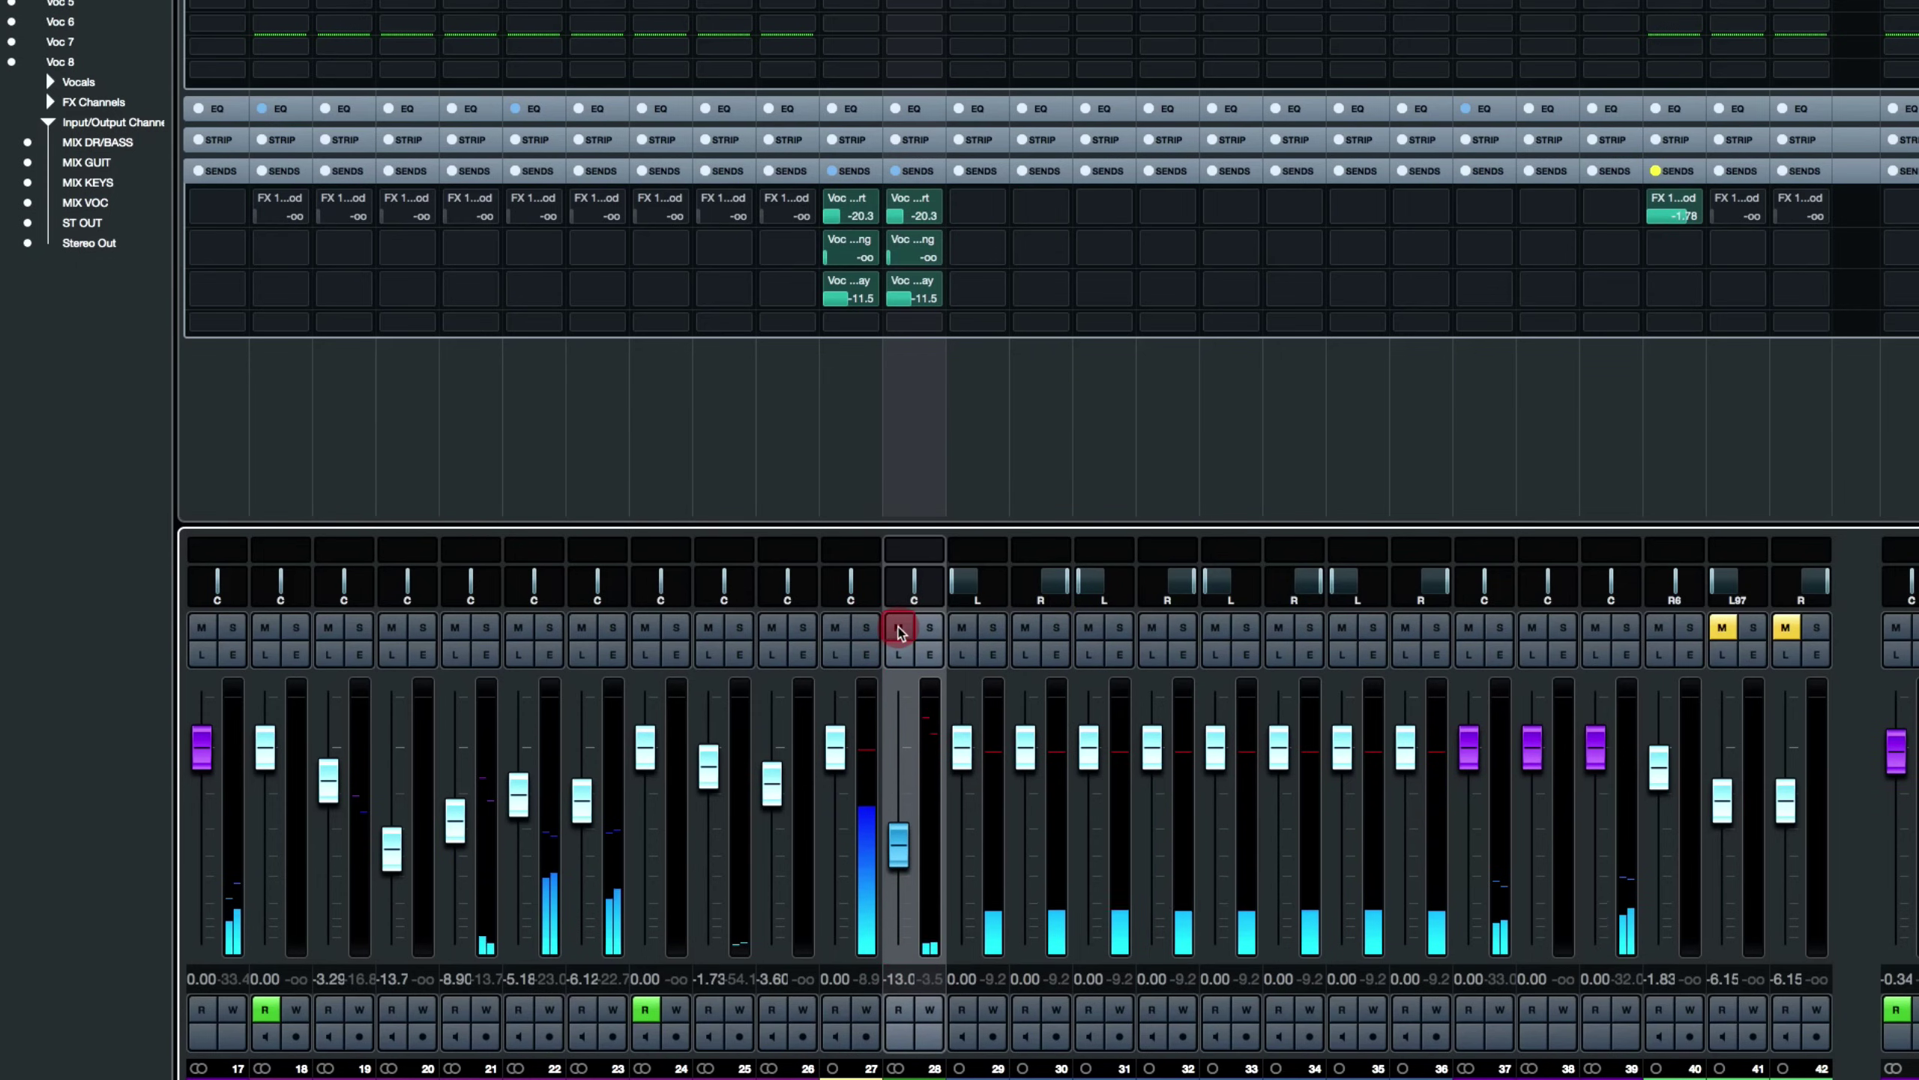